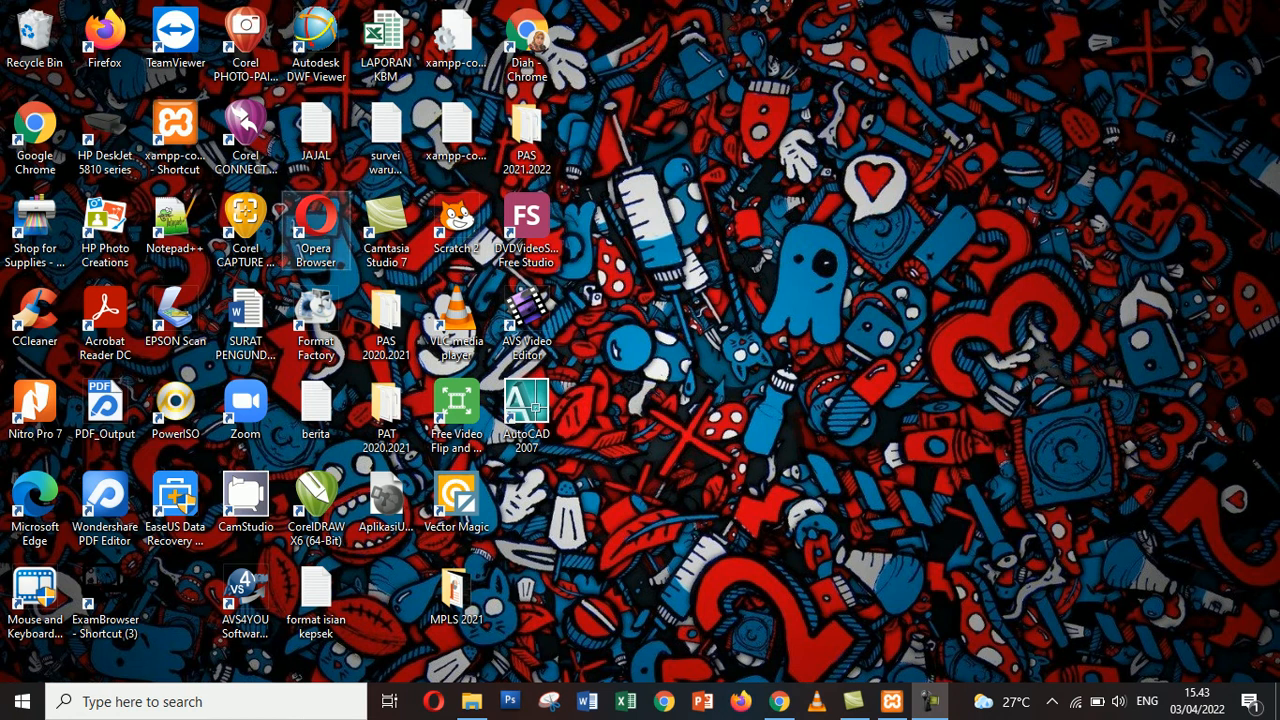
Launch the XAMPP Control Panel and start the Apache and MySQL modules
left_click(175, 136)
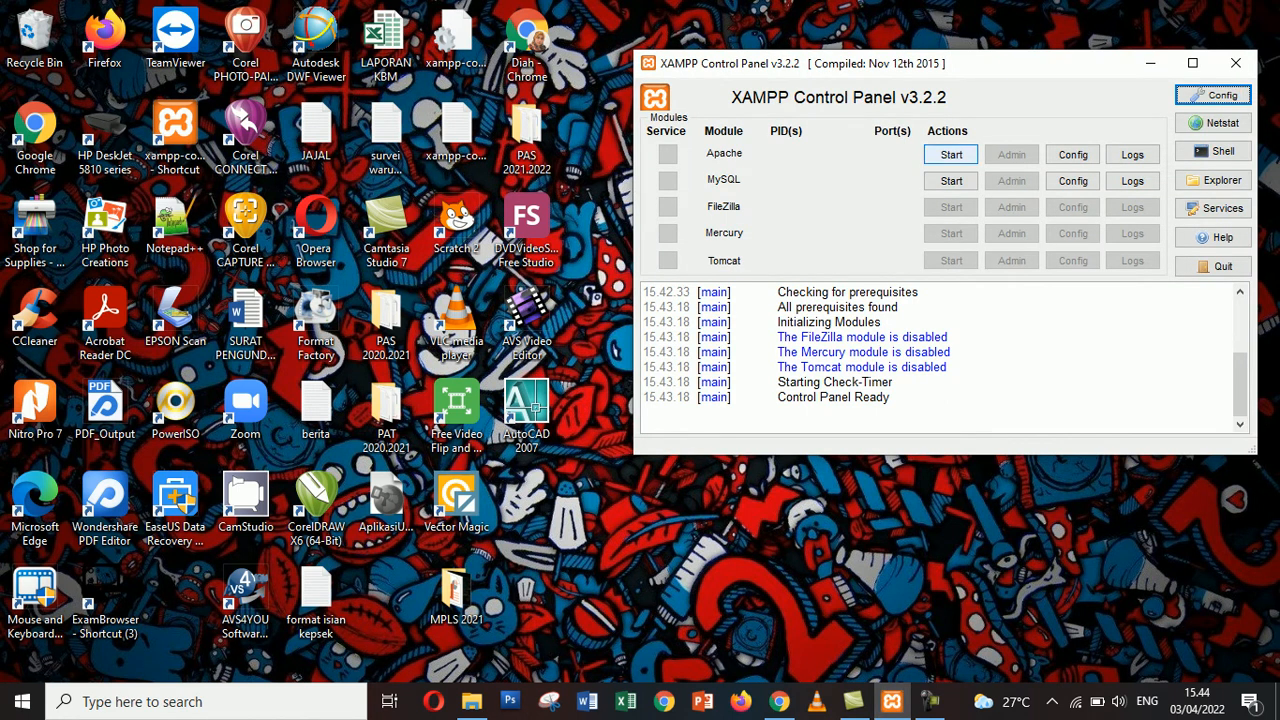
left_click(951, 154)
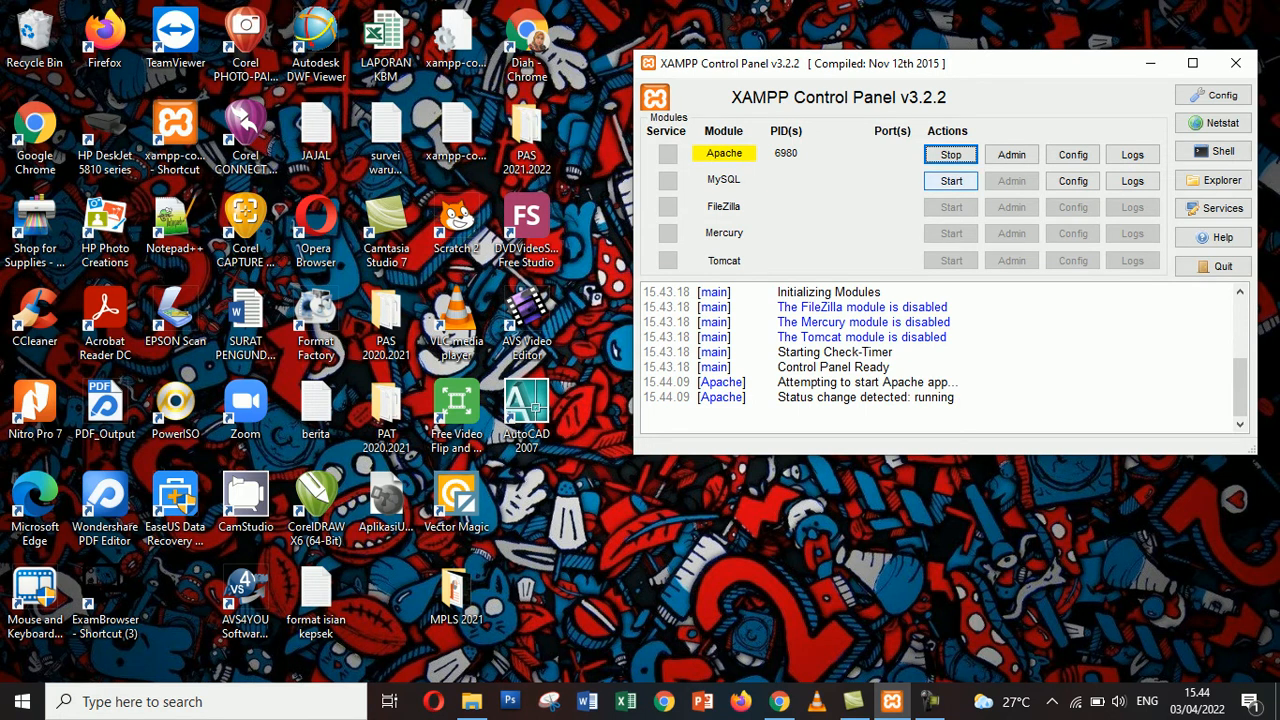
left_click(951, 180)
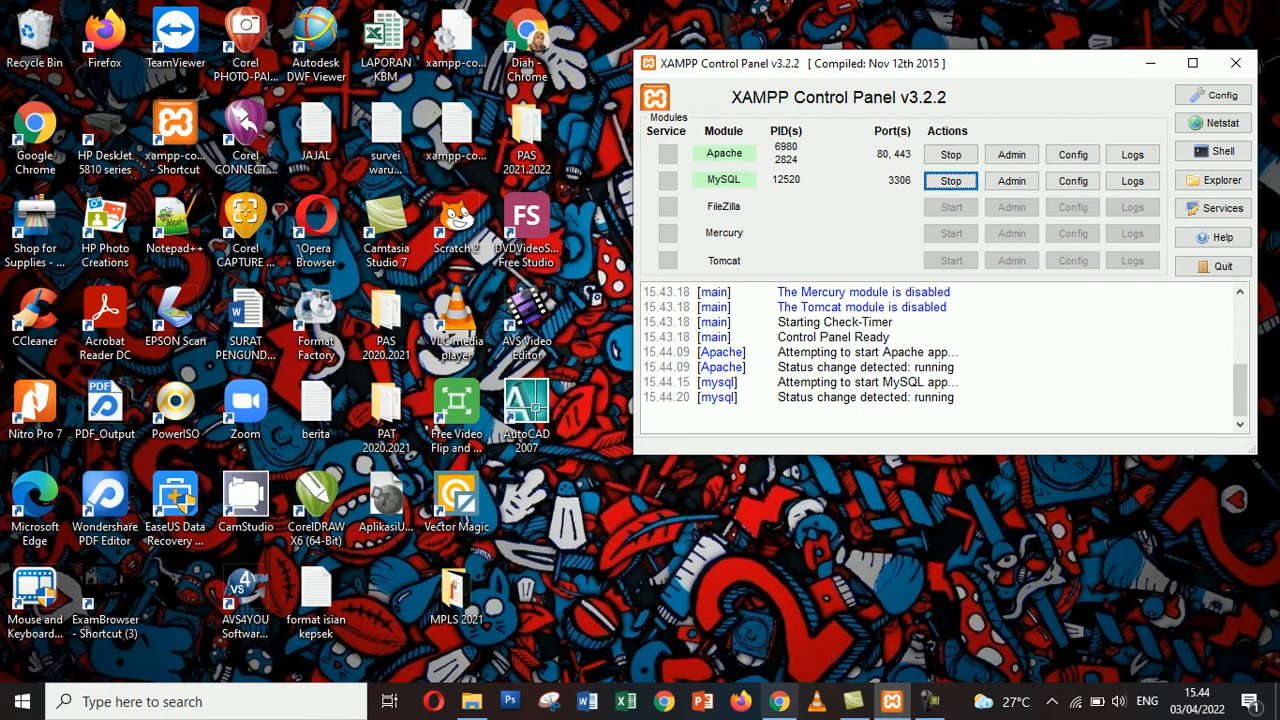
Switch to Chrome, open the local usonlinelab2 exam site and log in to Administrasi USBK as Admin with the saved credentials
left_click(779, 701)
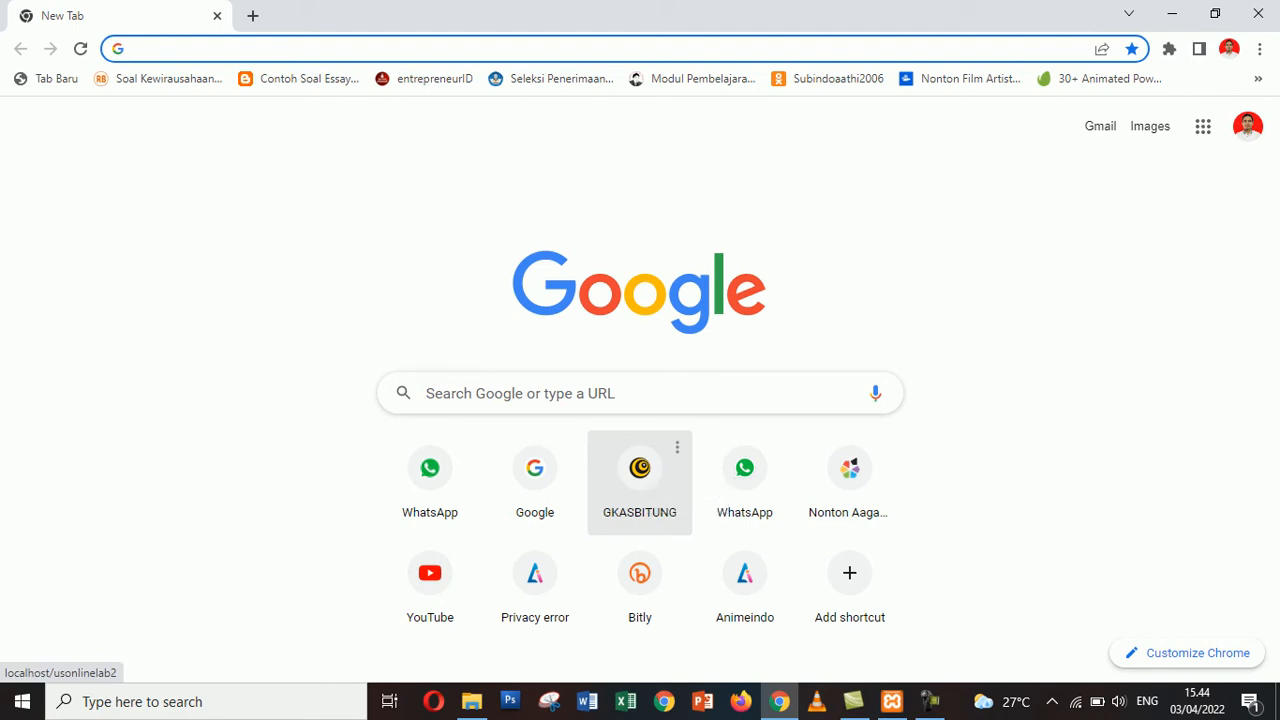
left_click(645, 472)
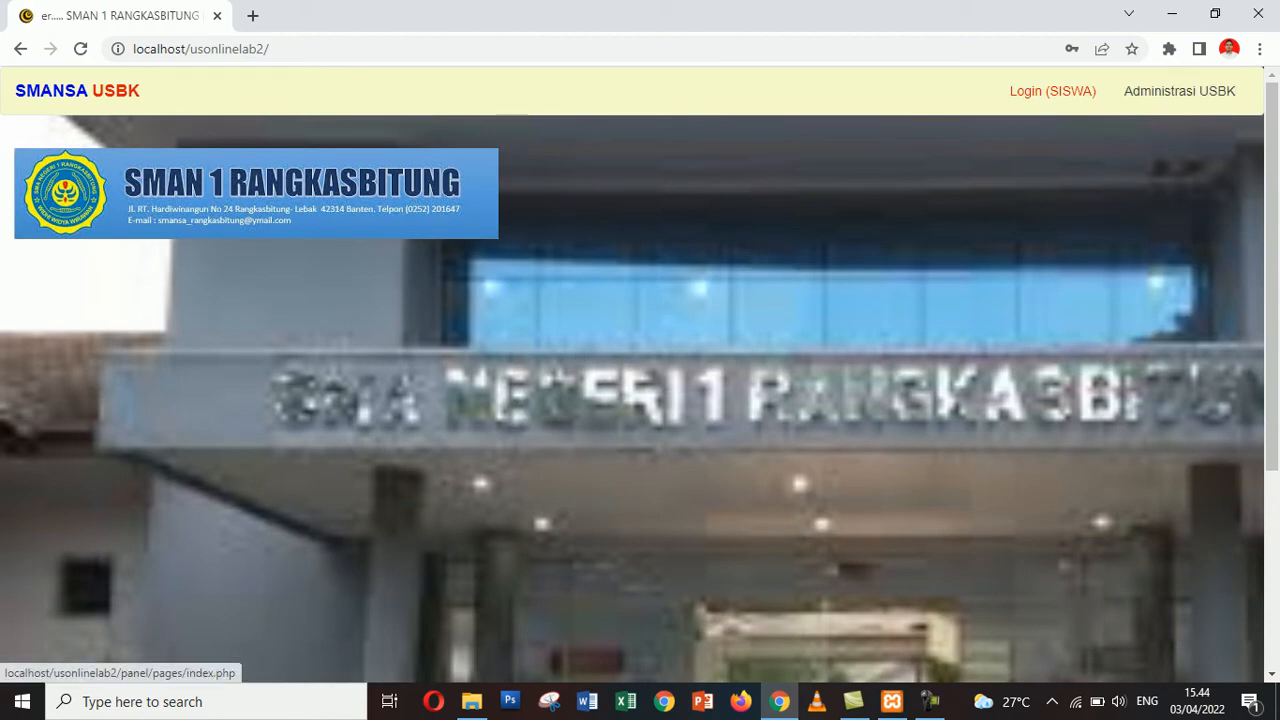
left_click(1180, 91)
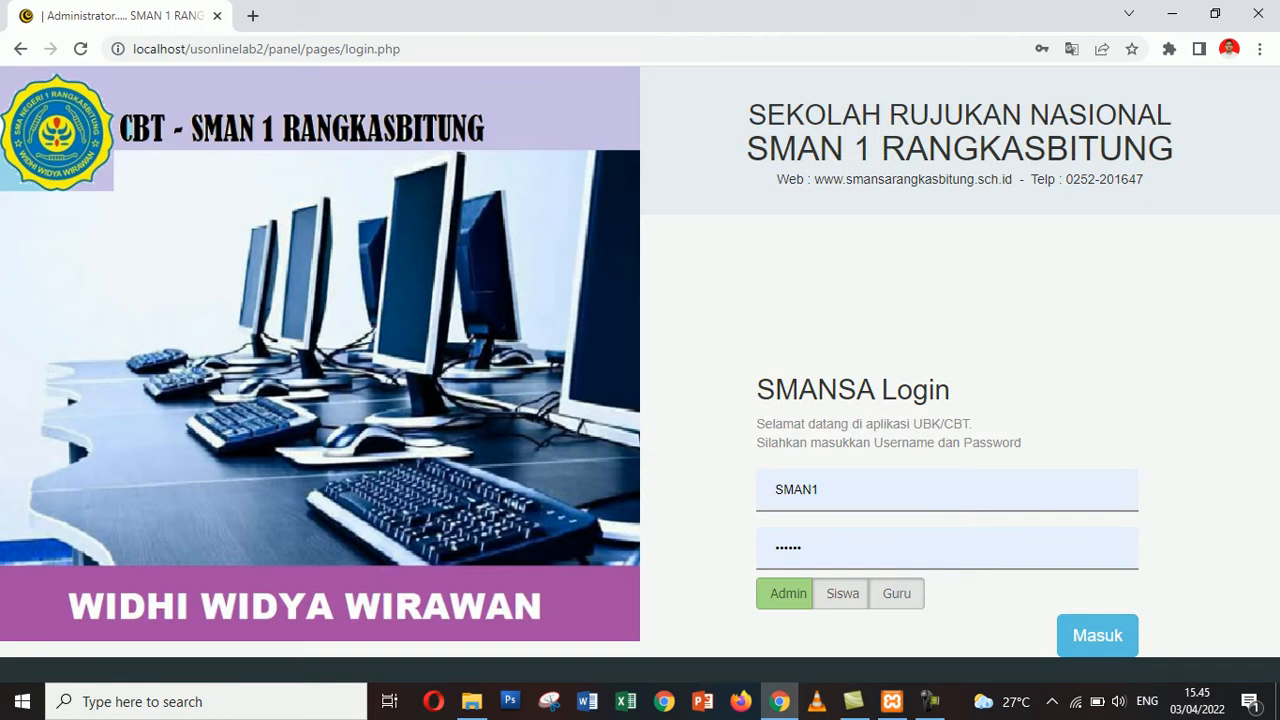
left_click(824, 490)
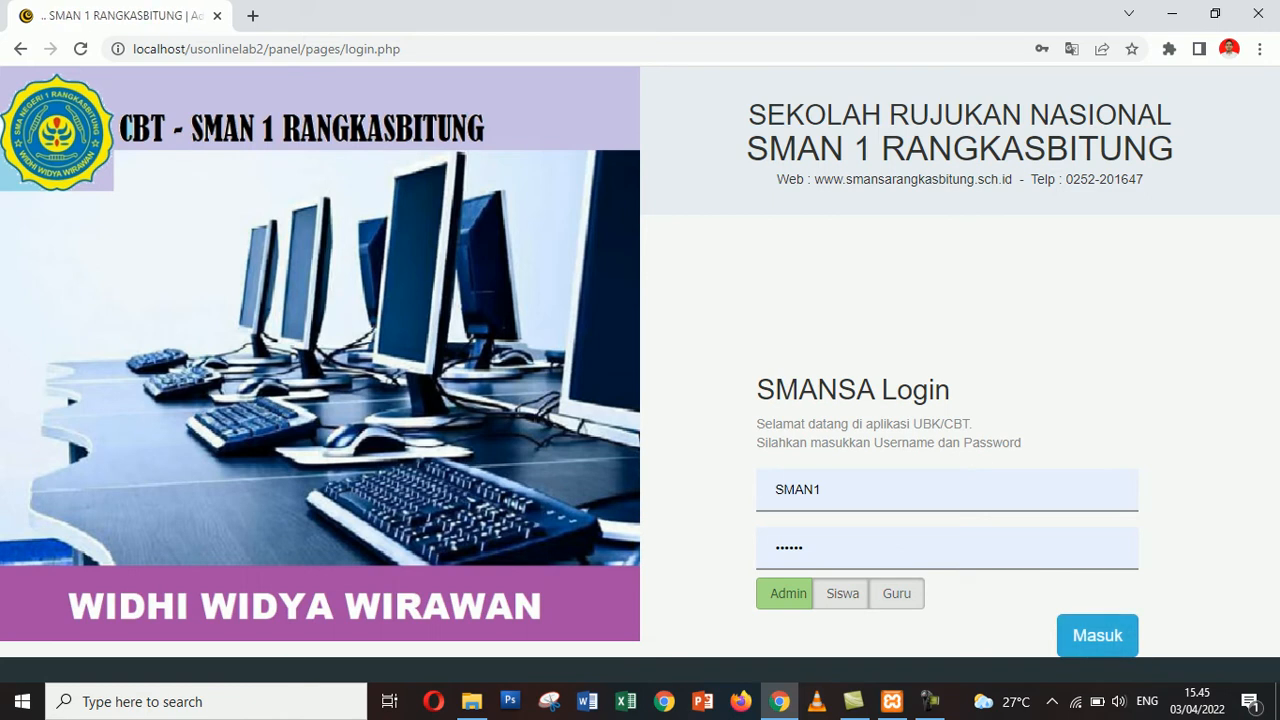
left_click(1097, 636)
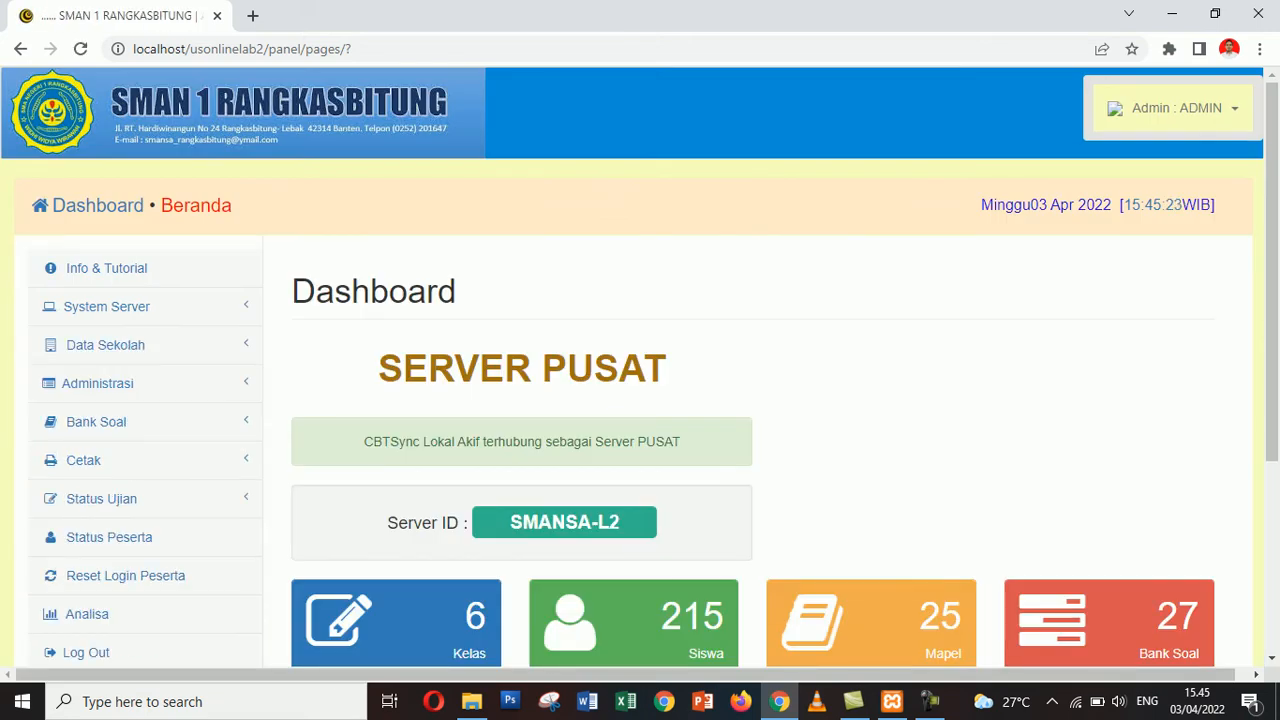
Open the Bank Soal list from the admin dashboard
scroll(640, 367, "down", 1)
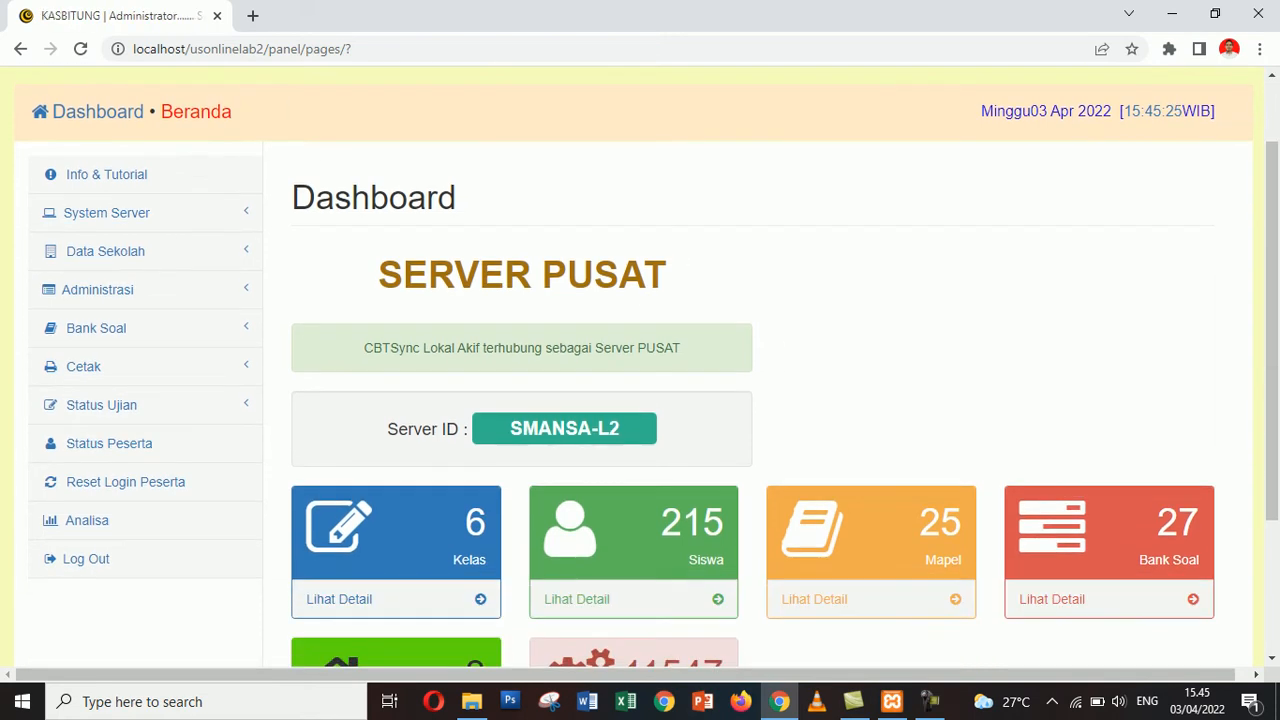
scroll(640, 367, "up", 1)
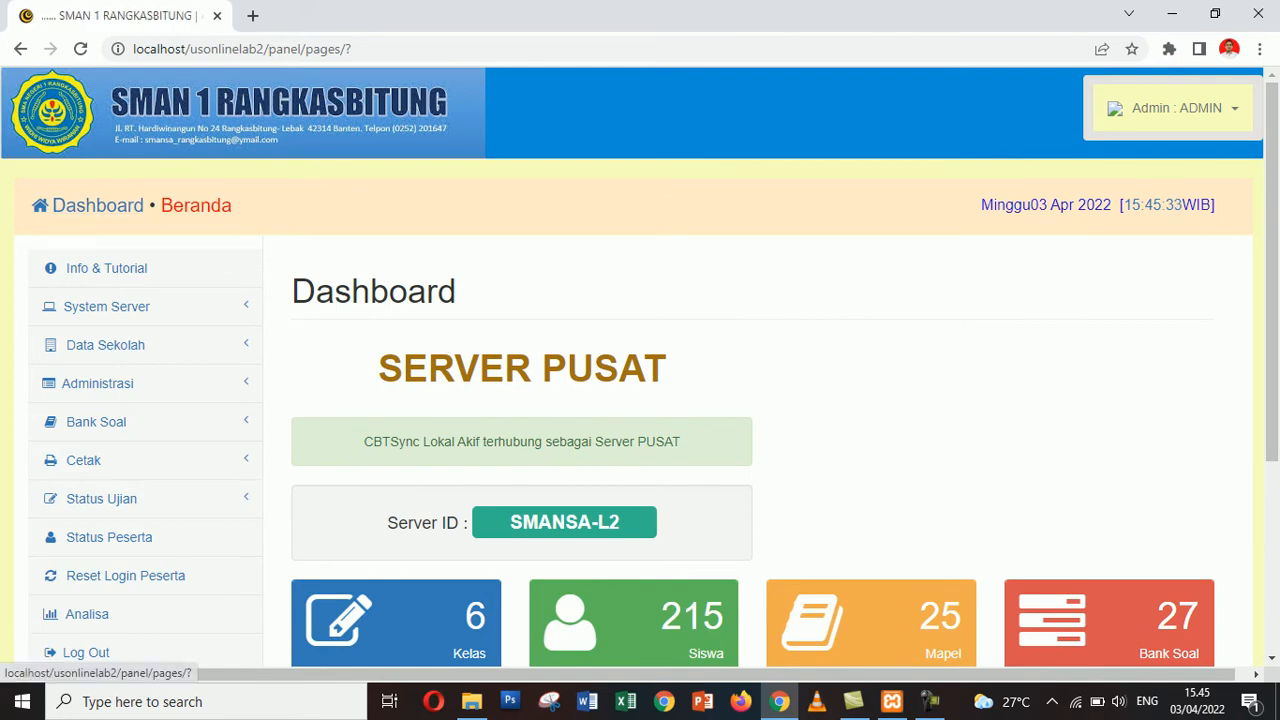
left_click(96, 421)
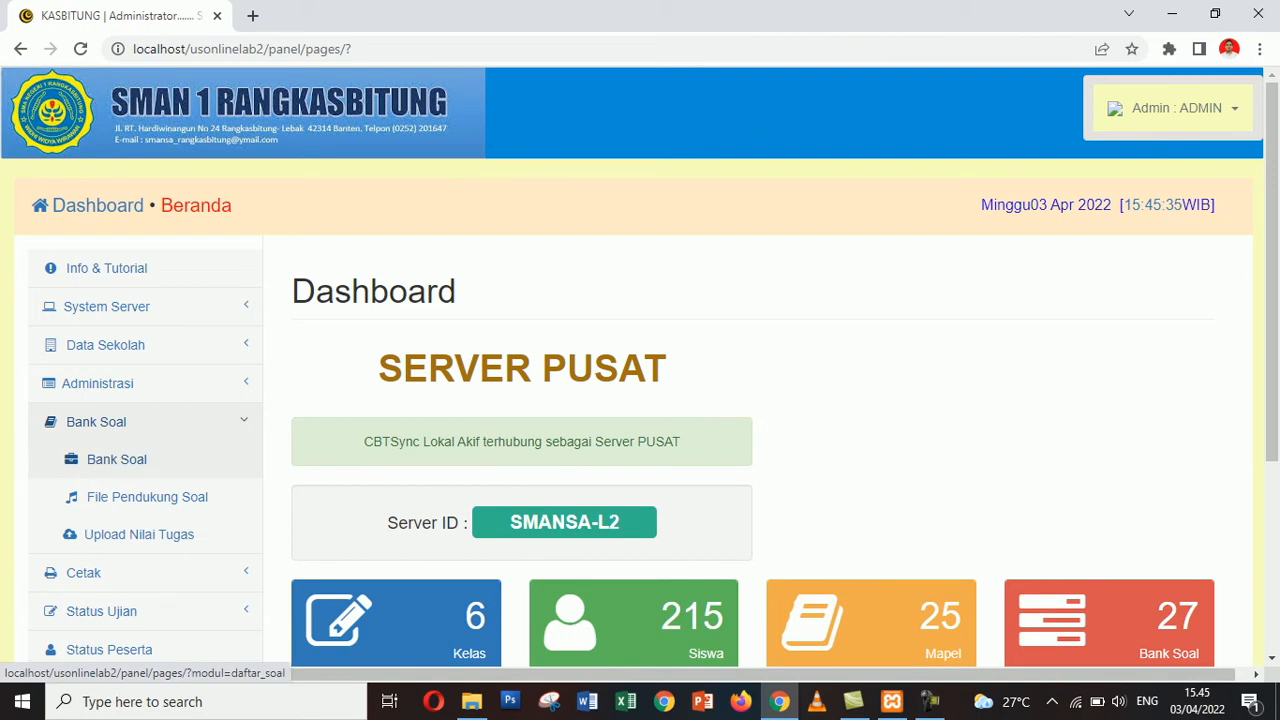
left_click(116, 459)
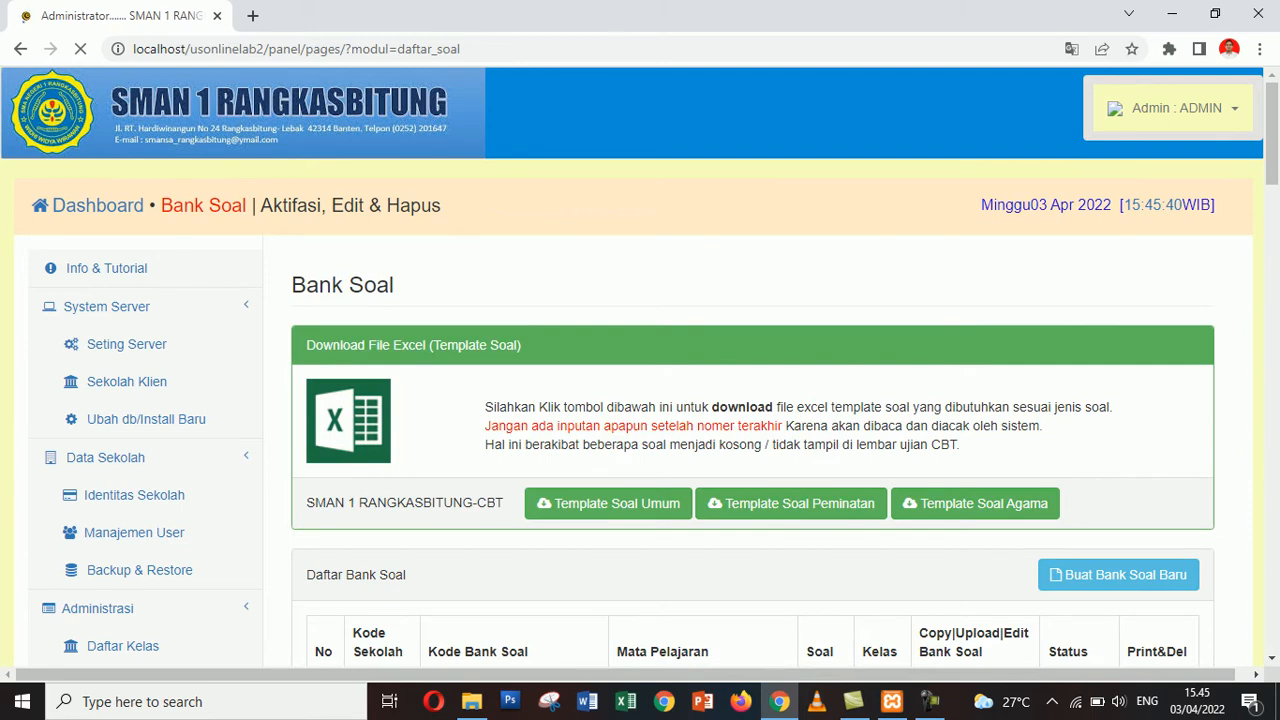
Look through the first two pages of the question bank list and check the copy settings of USBK_BIO_UTAMA without copying it
scroll(1065, 410, "down", 5)
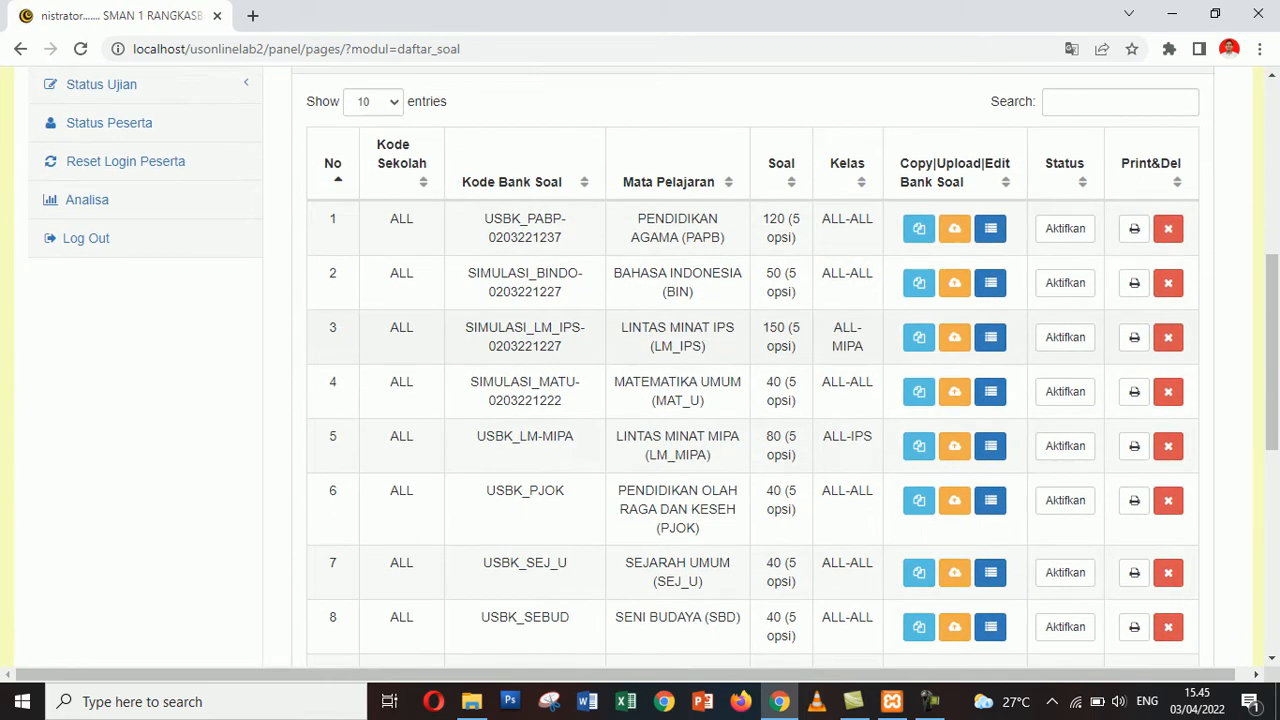
scroll(1065, 405, "down", 2)
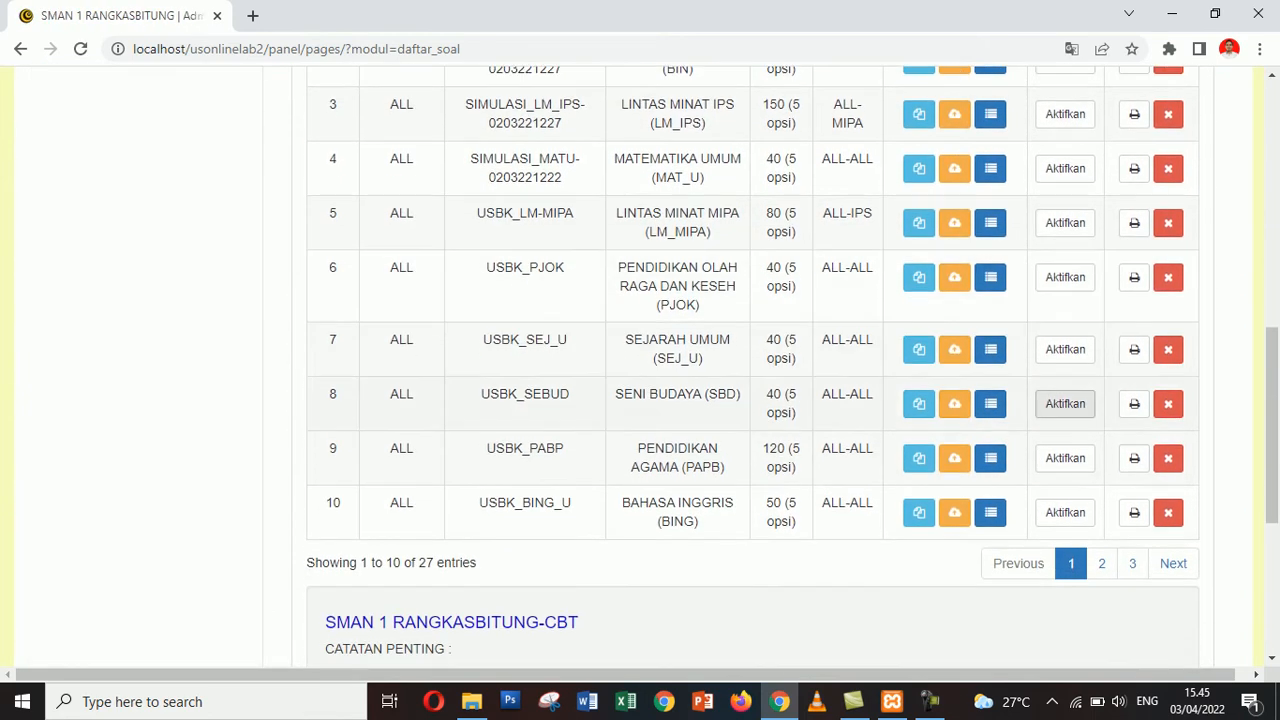
scroll(990, 457, "up", 1)
scroll(1000, 400, "up", 1)
scroll(1100, 500, "down", 2)
left_click(1100, 563)
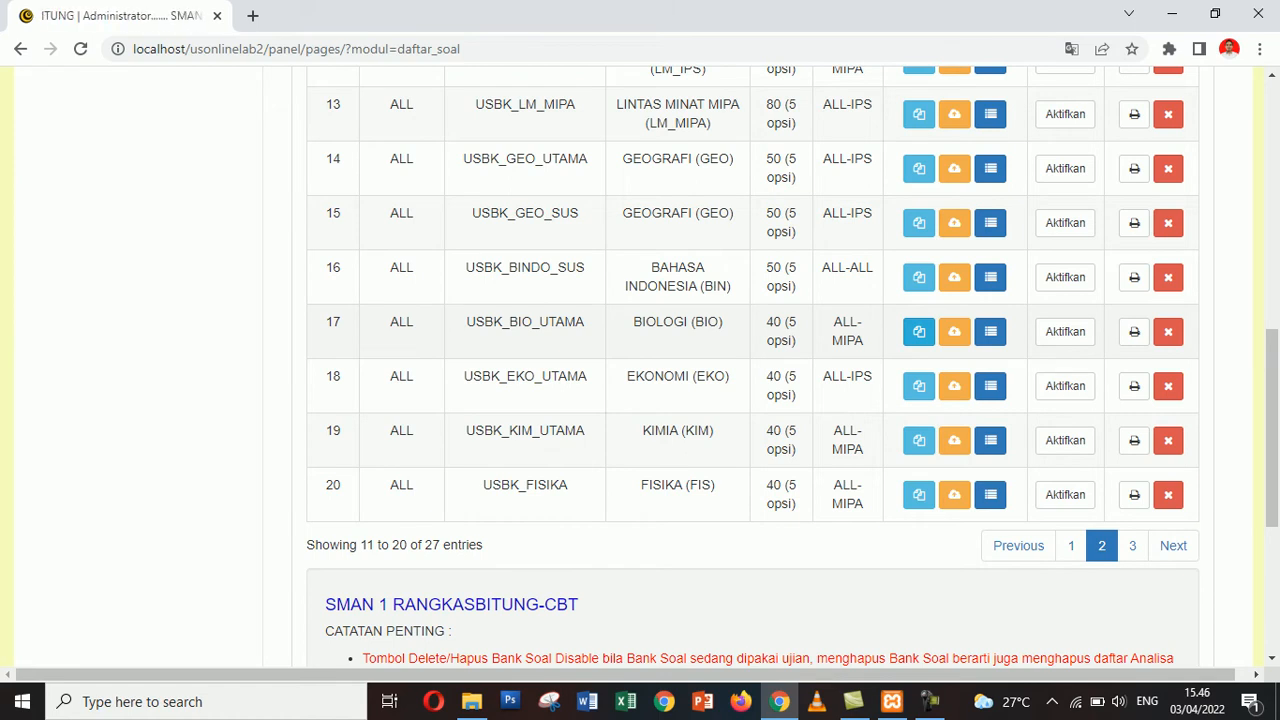
left_click(918, 331)
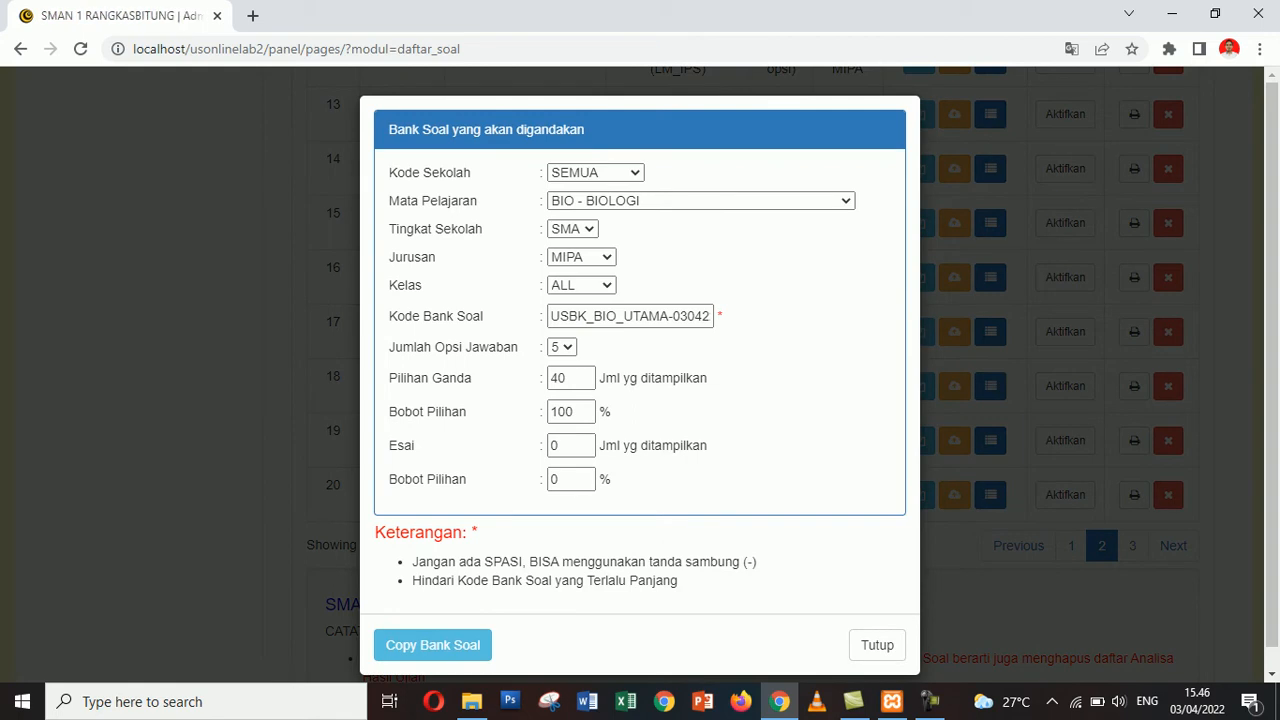
left_click(877, 645)
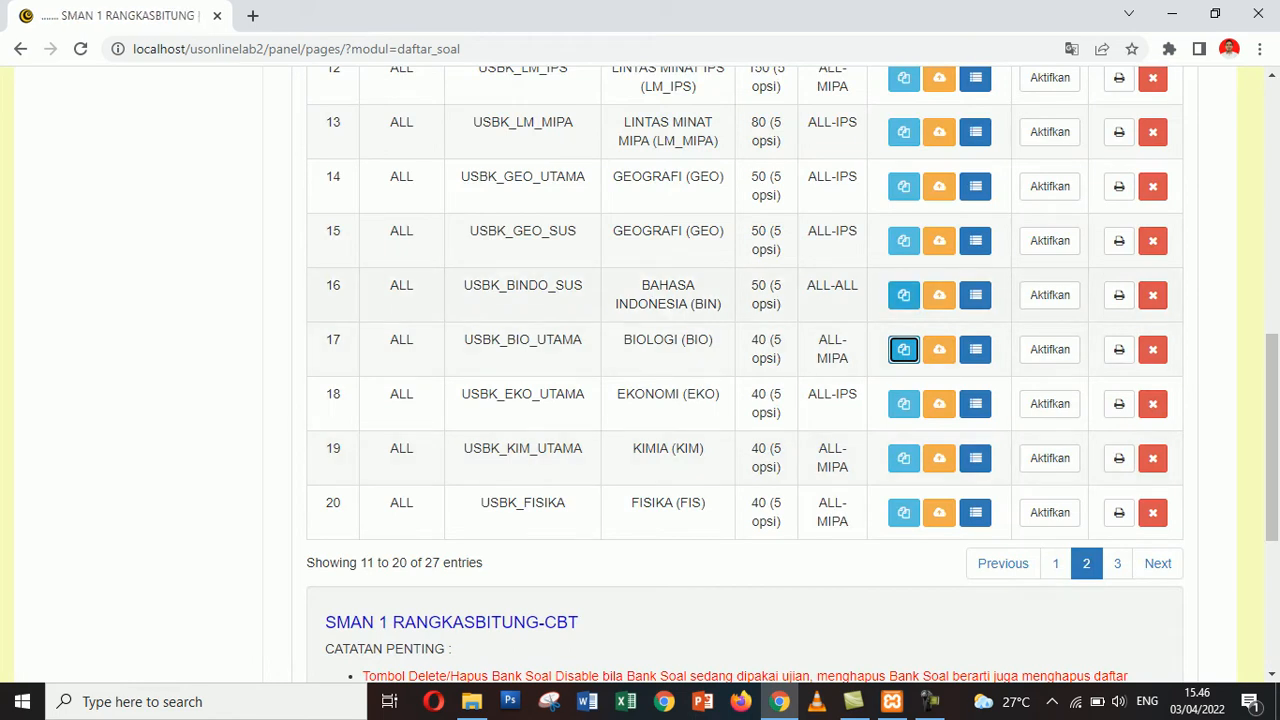
Duplicate the USBK_BINDO question bank on page 3 of the list, keeping its default copy settings
scroll(904, 303, "up", 2)
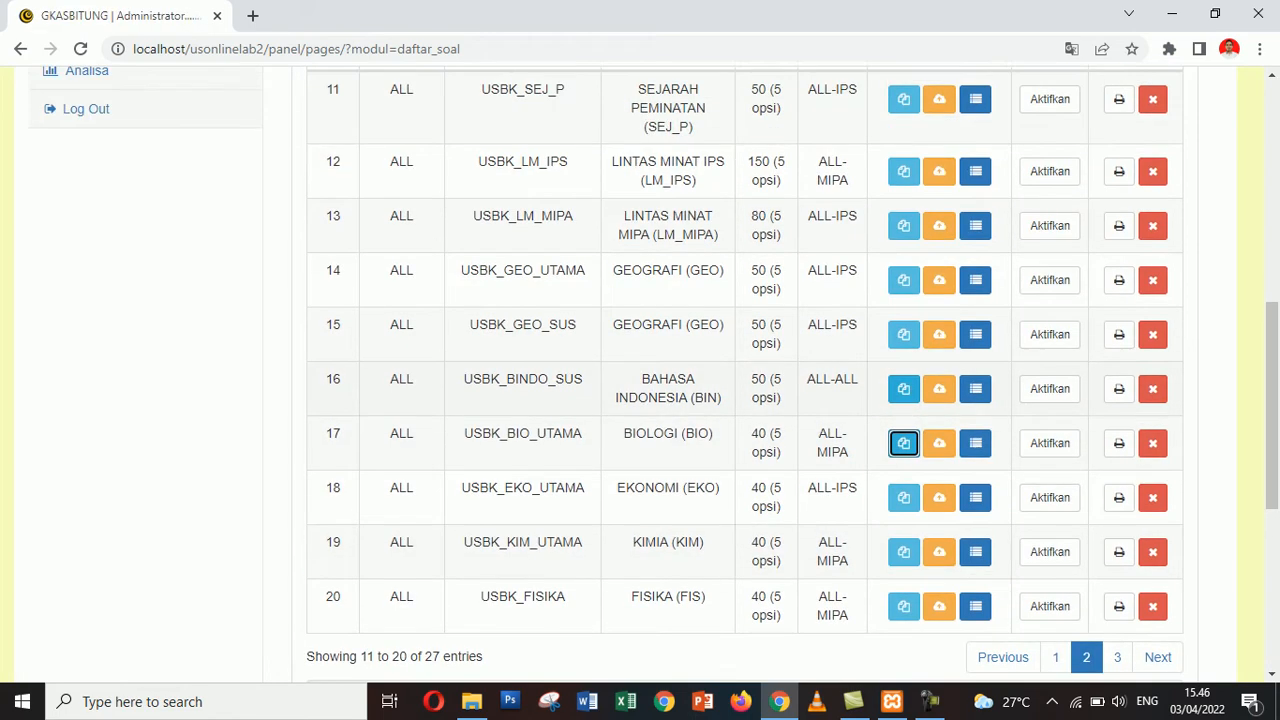
scroll(904, 303, "down", 2)
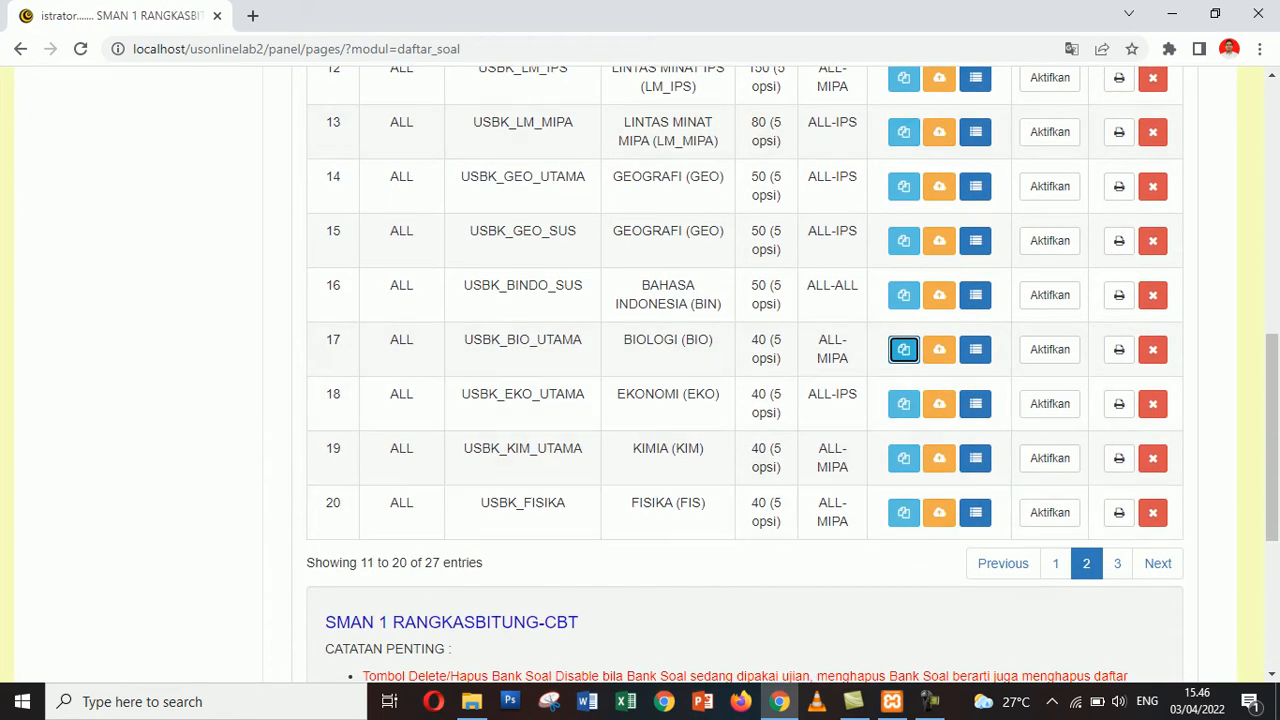
left_click(1117, 563)
scroll(760, 375, "up", 2)
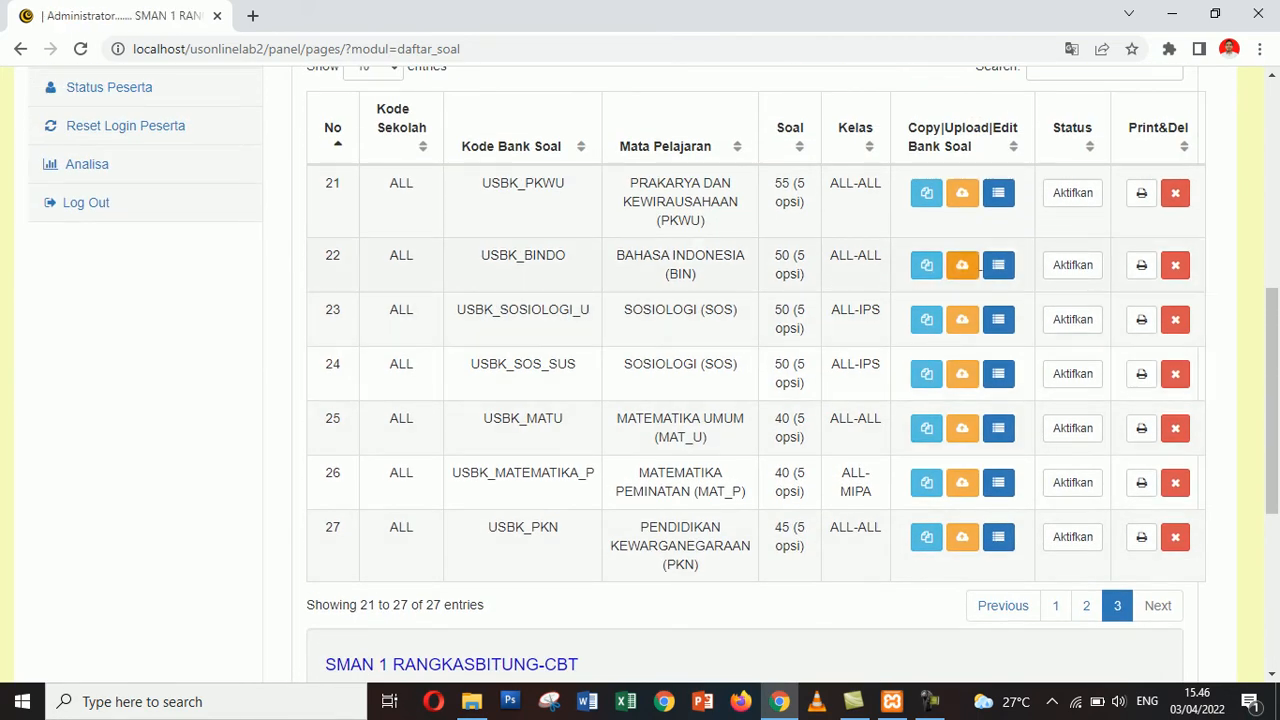
left_click(926, 265)
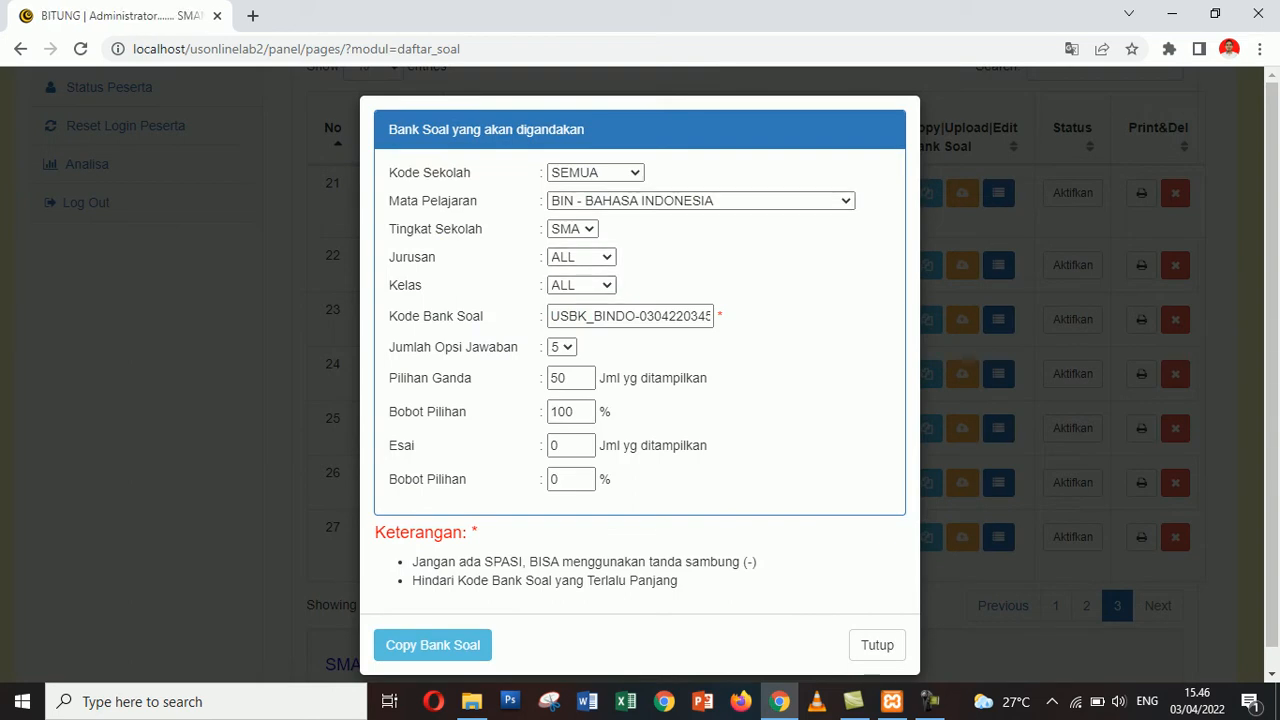
left_click(433, 645)
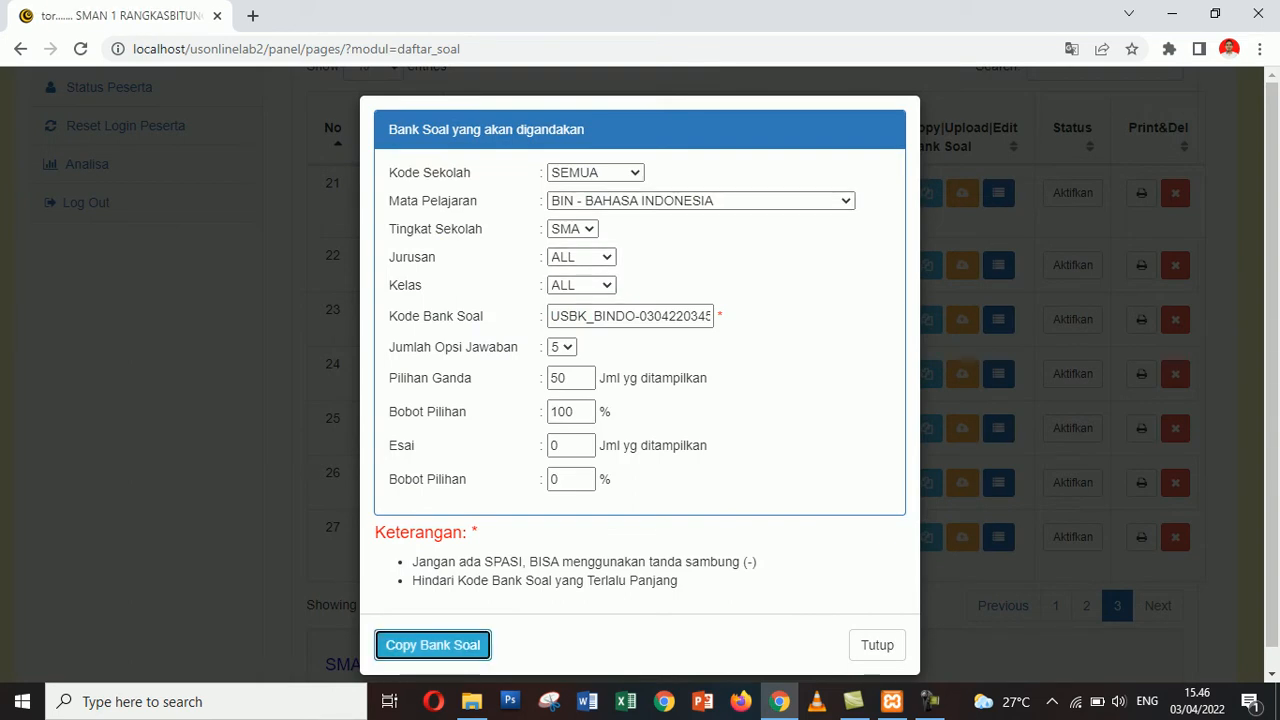
Activate the new copy of the USBK_BINDO question bank
scroll(660, 390, "up", 8)
scroll(640, 390, "down", 3)
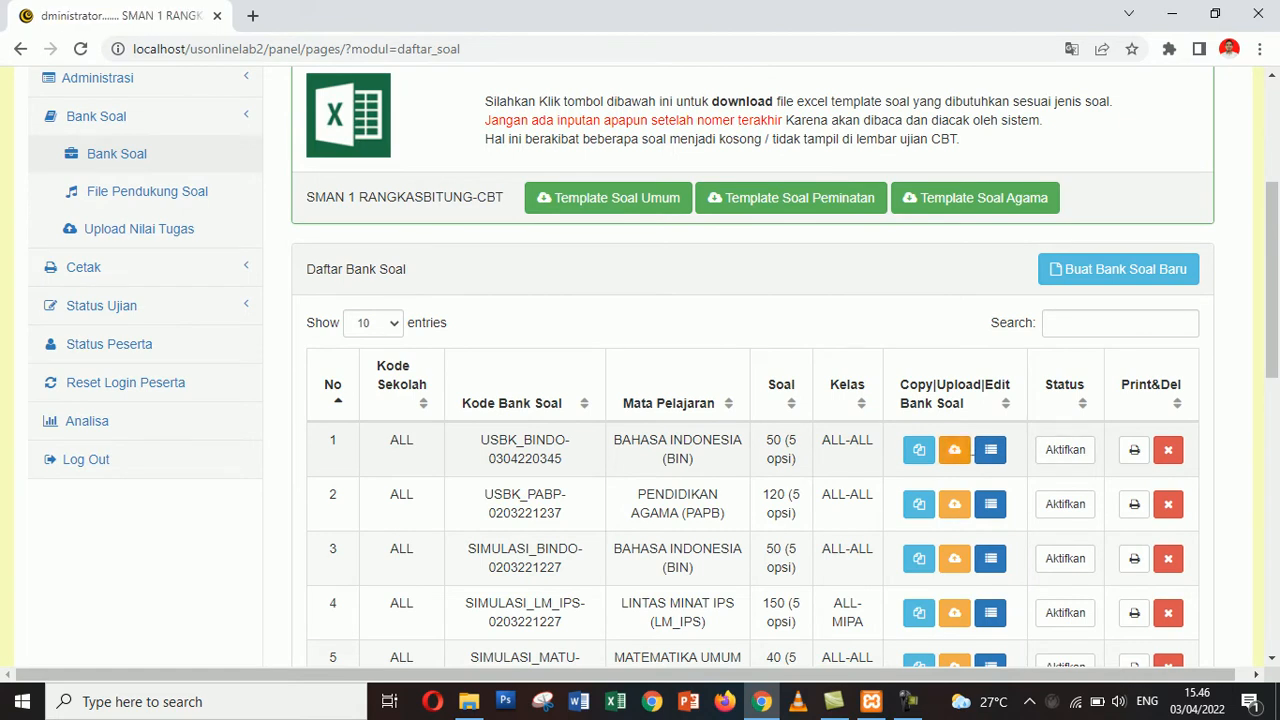
left_click(1065, 449)
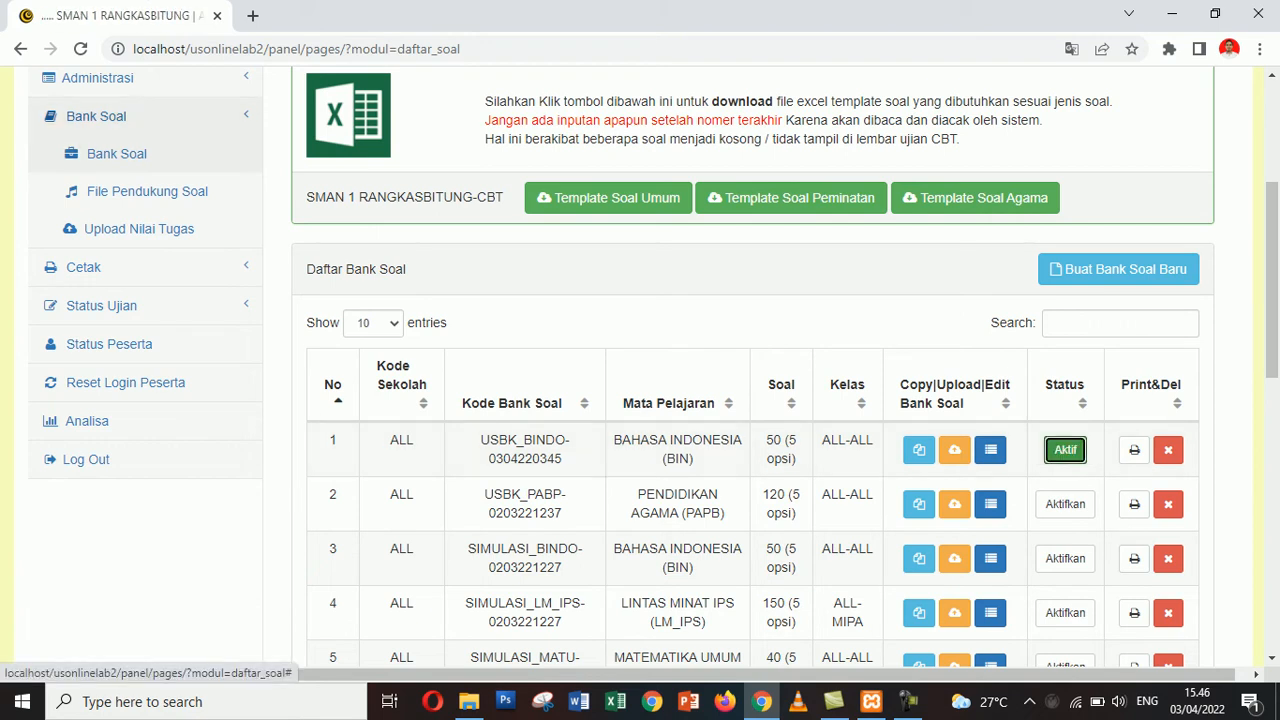
Open the exam schedule form for the activated Bahasa Indonesia bank through Setting Ujian
left_click(101, 305)
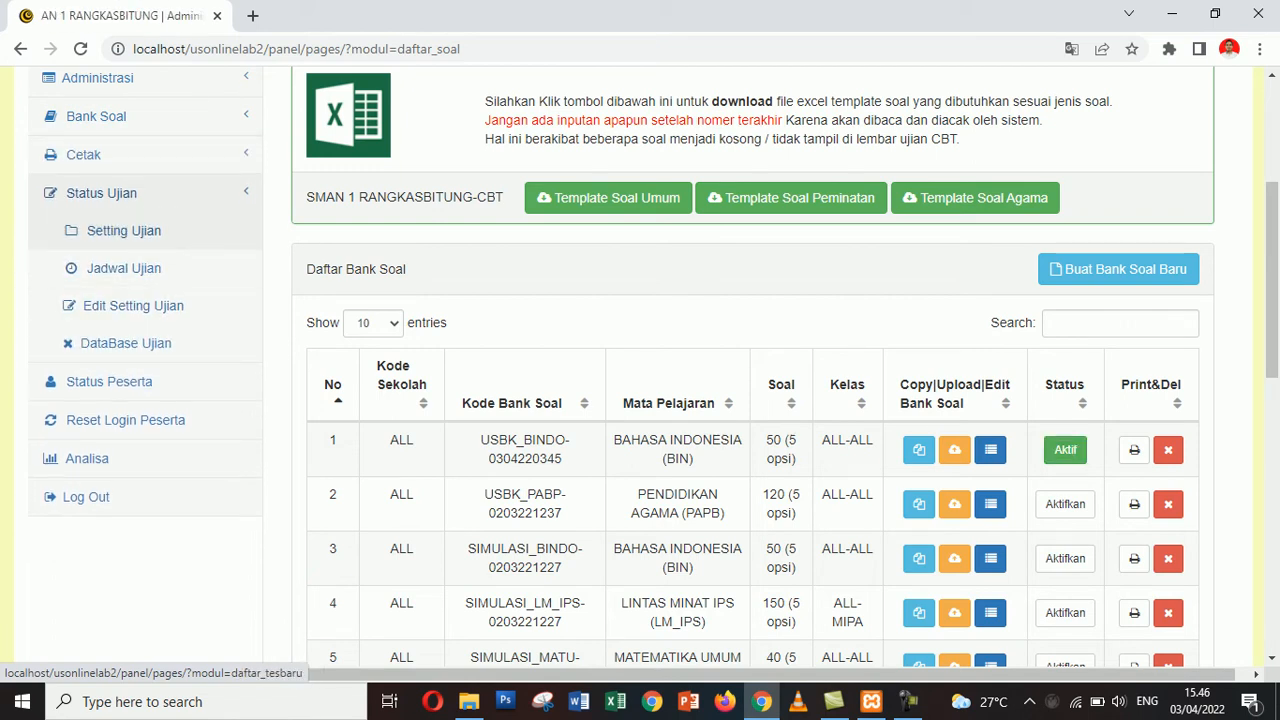
left_click(120, 230)
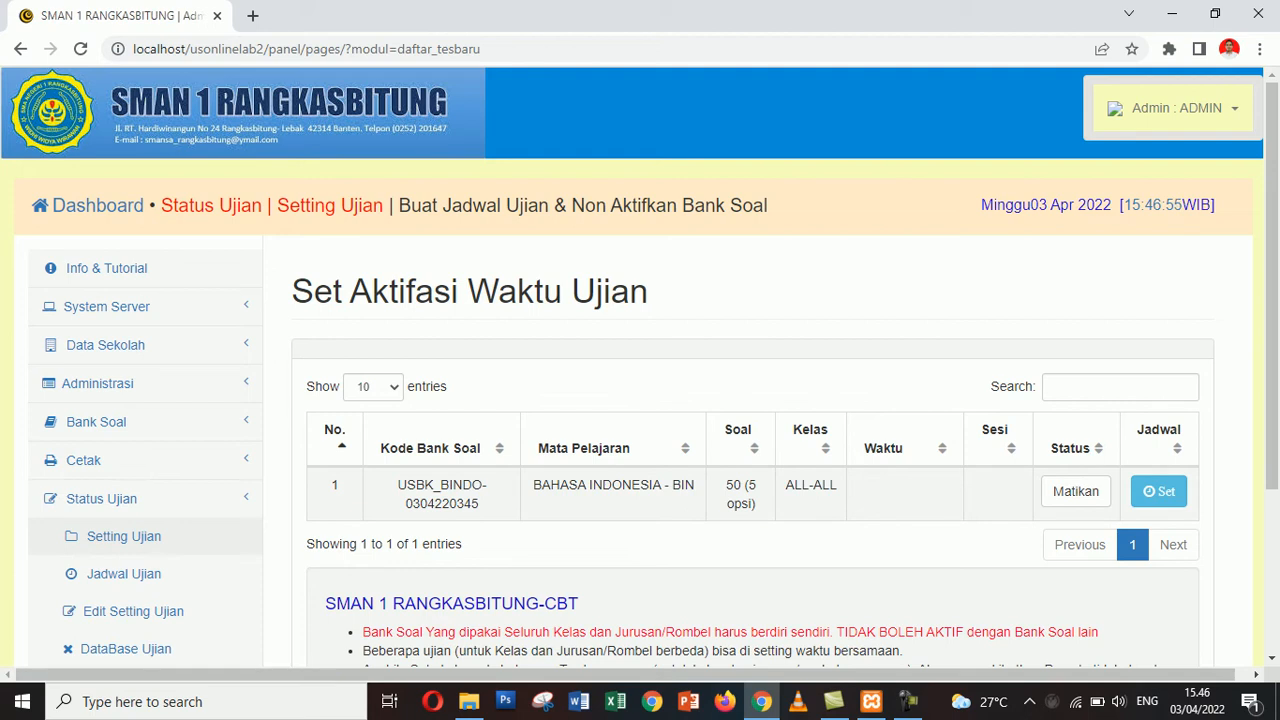
left_click(1158, 491)
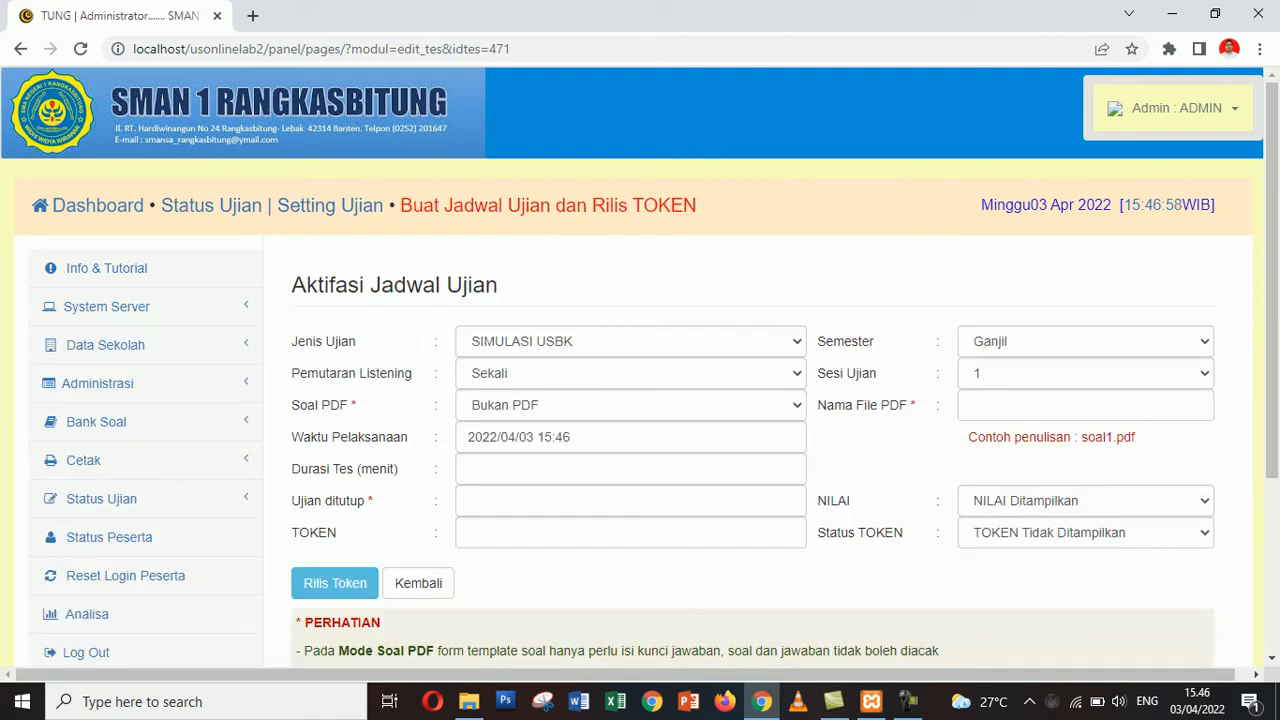
Set Jenis Ujian to UJIAN SEKOLAH BERBASIS KOMPUTER and keep Pemutaran Listening at Sekali
left_click(630, 341)
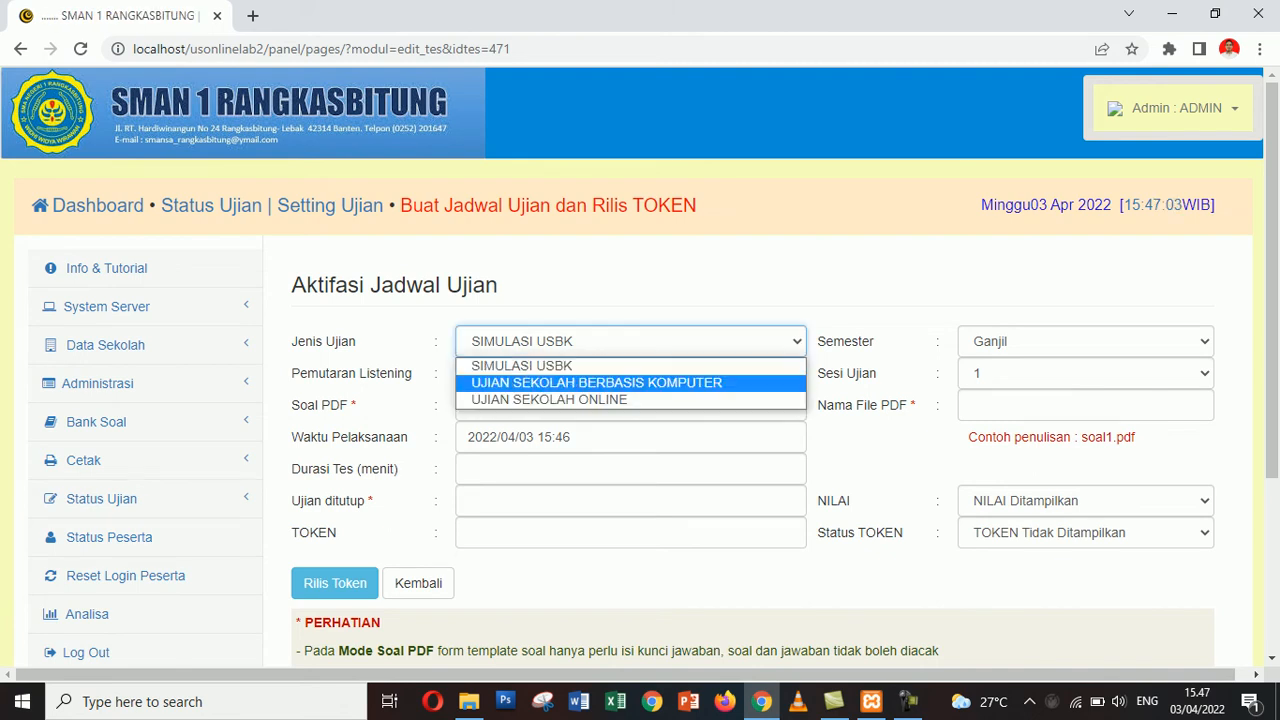
key("Return")
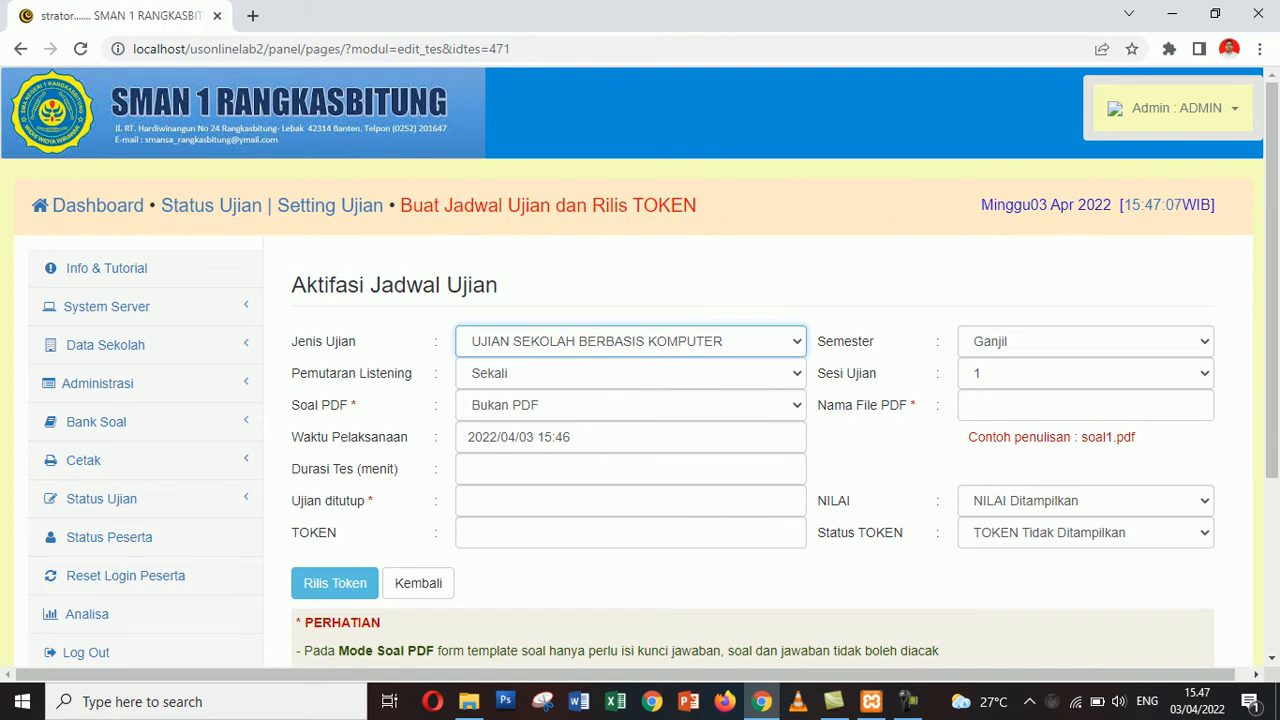
left_click(630, 373)
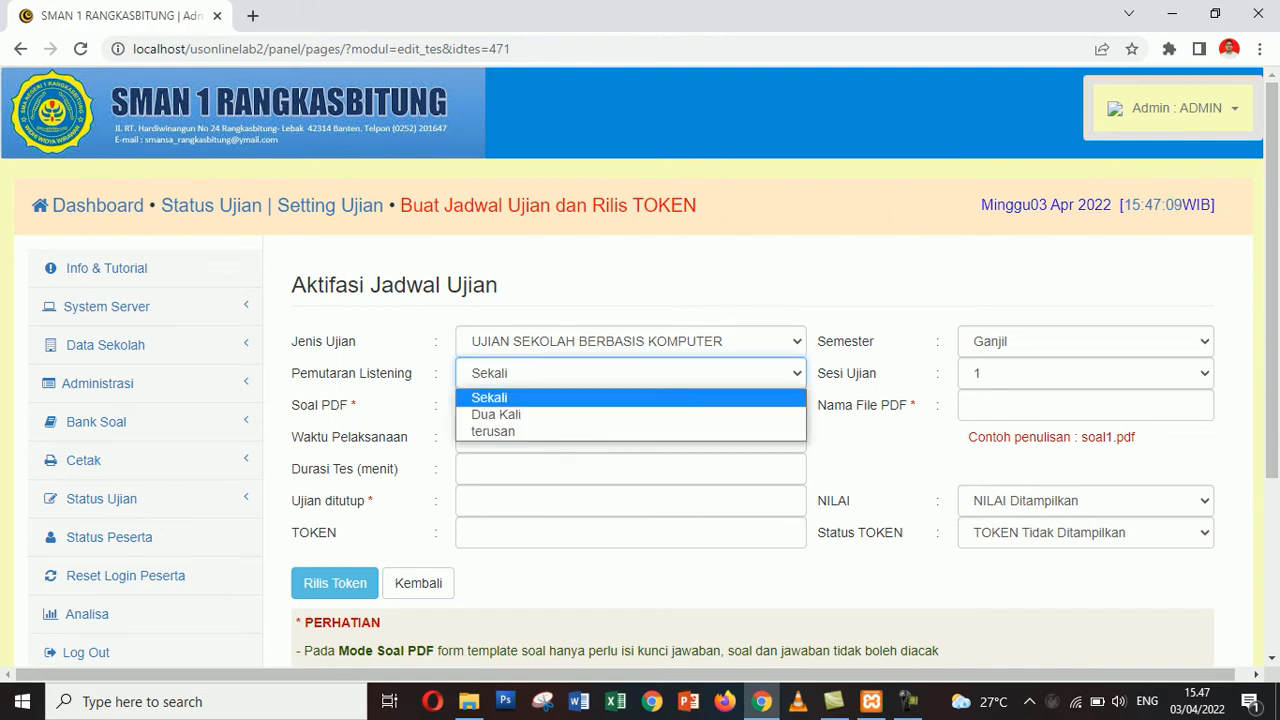
left_click(630, 373)
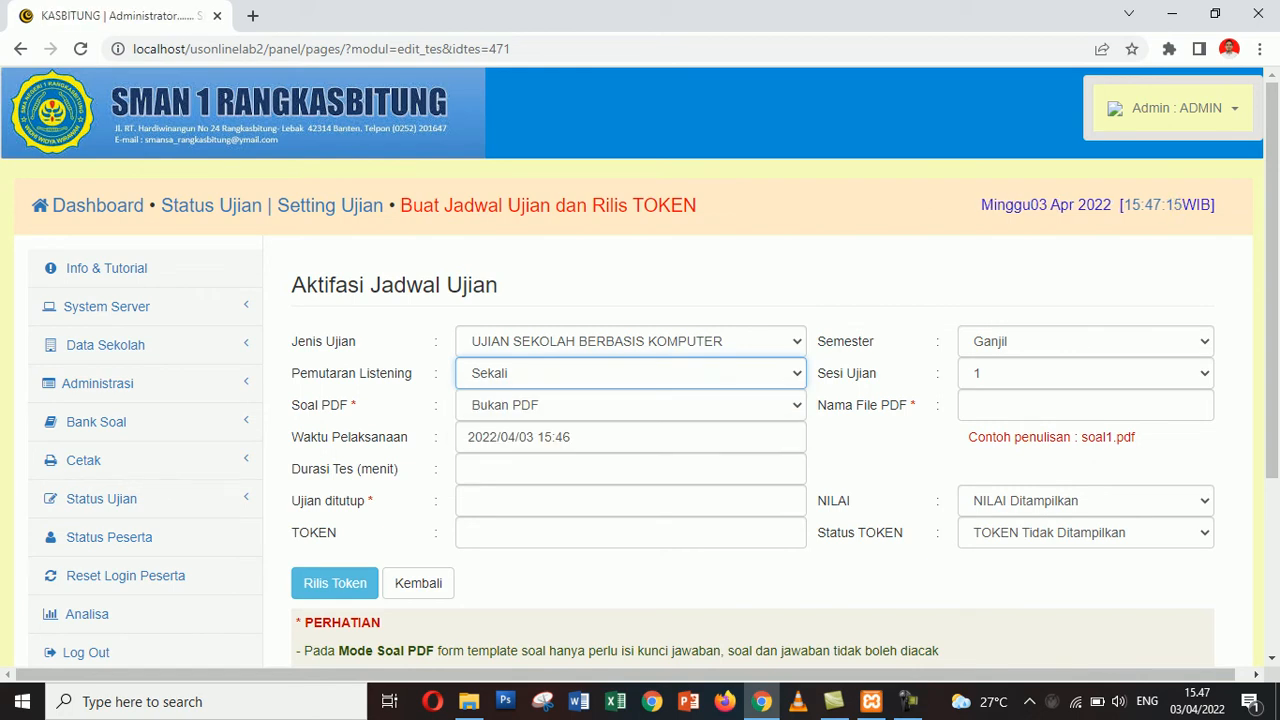
Set the exam's Waktu Pelaksanaan to 2022/04/03 07:30
left_click(560, 437)
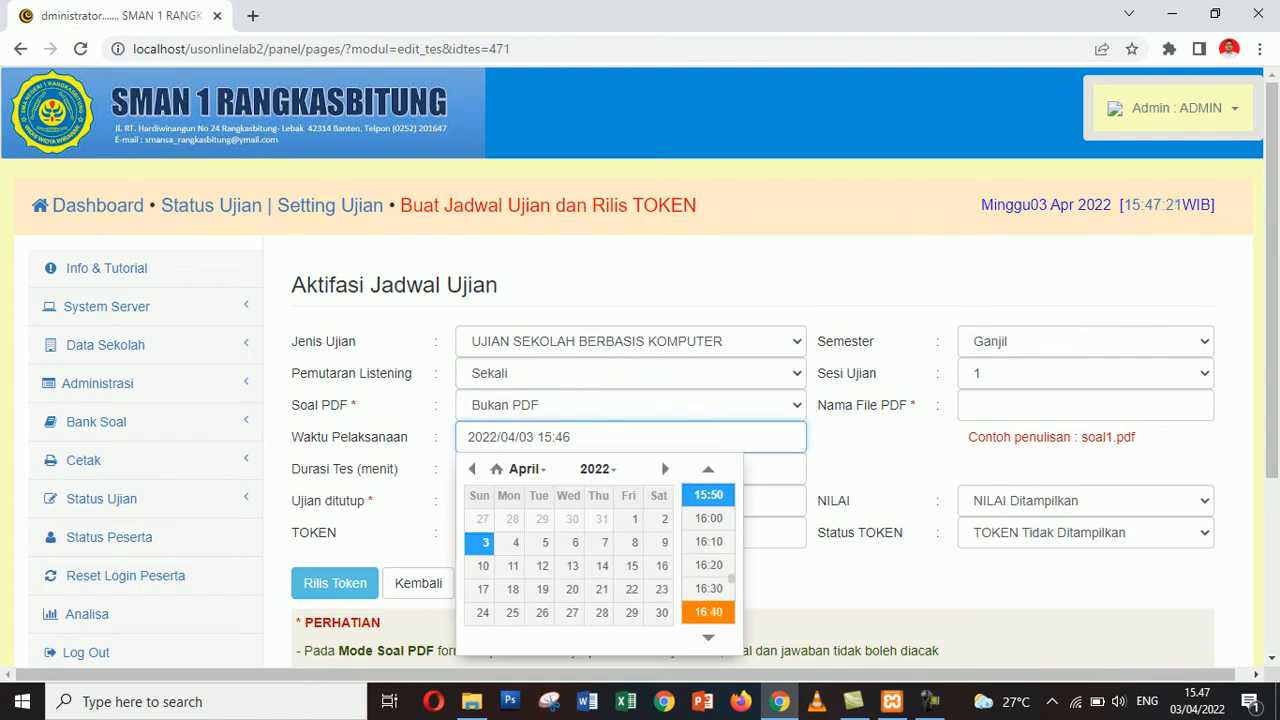
left_click(708, 469)
left_click(708, 469)
left_click(708, 469)
left_click(708, 469)
left_click(708, 469)
left_click(708, 469)
left_click(708, 469)
left_click(708, 469)
left_click(708, 469)
left_click(708, 469)
left_click(708, 469)
left_click(708, 469)
left_click(708, 469)
left_click(708, 469)
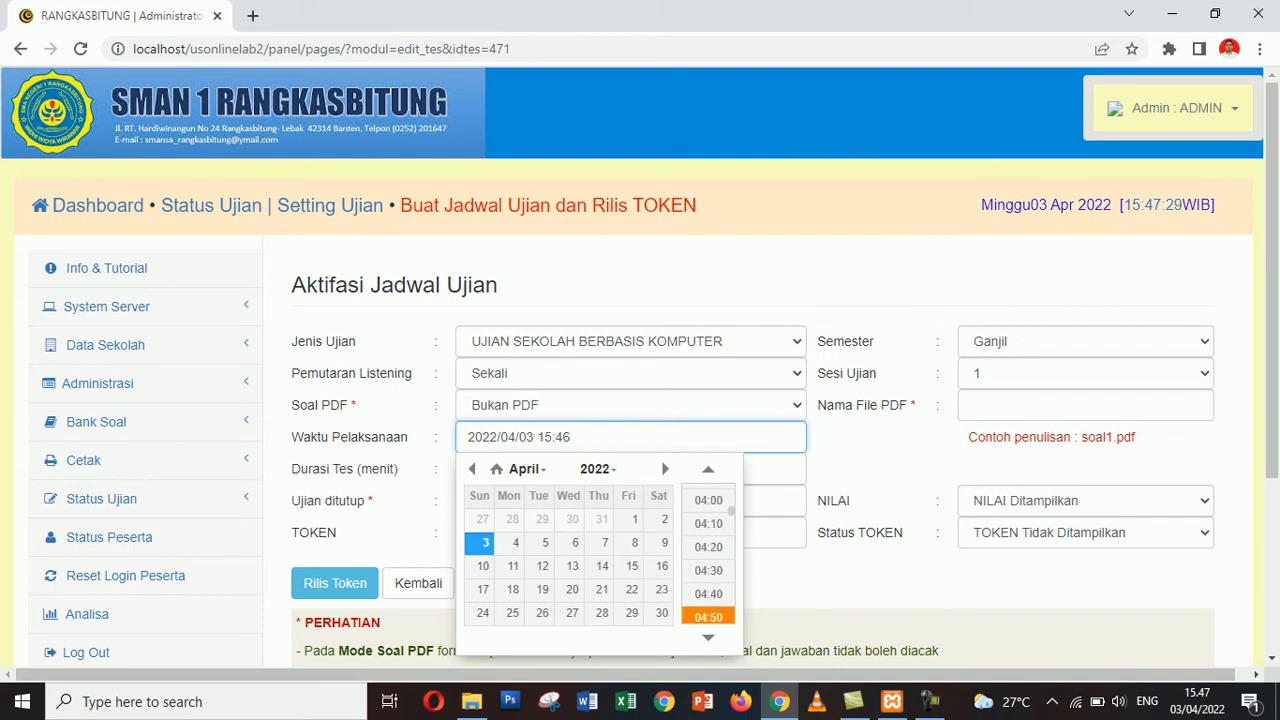
left_click(708, 637)
left_click(708, 637)
left_click(708, 637)
left_click(708, 637)
left_click(708, 637)
left_click(708, 637)
left_click(708, 637)
left_click(708, 637)
left_click(708, 637)
left_click(708, 637)
left_click(708, 637)
left_click(708, 637)
left_click(708, 637)
left_click(708, 595)
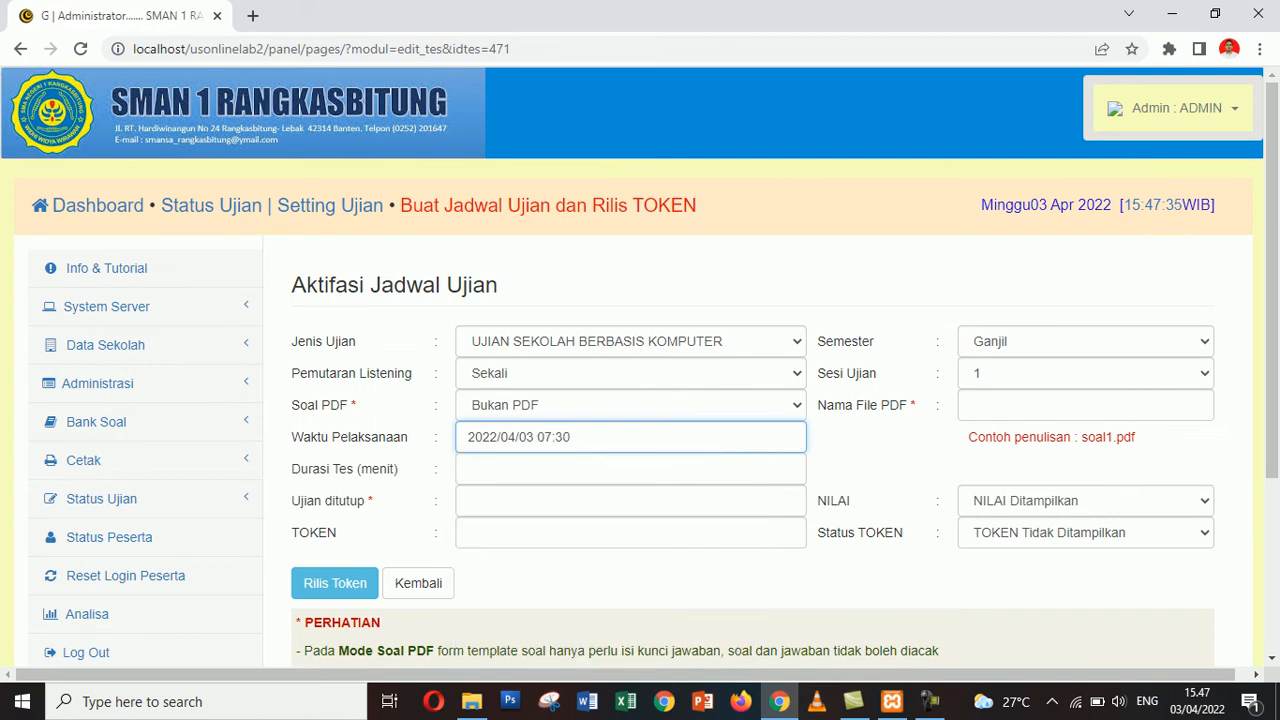
Set Durasi Tes to 120 minutes and the exam's Ujian ditutup time to 09.30
left_click(630, 469)
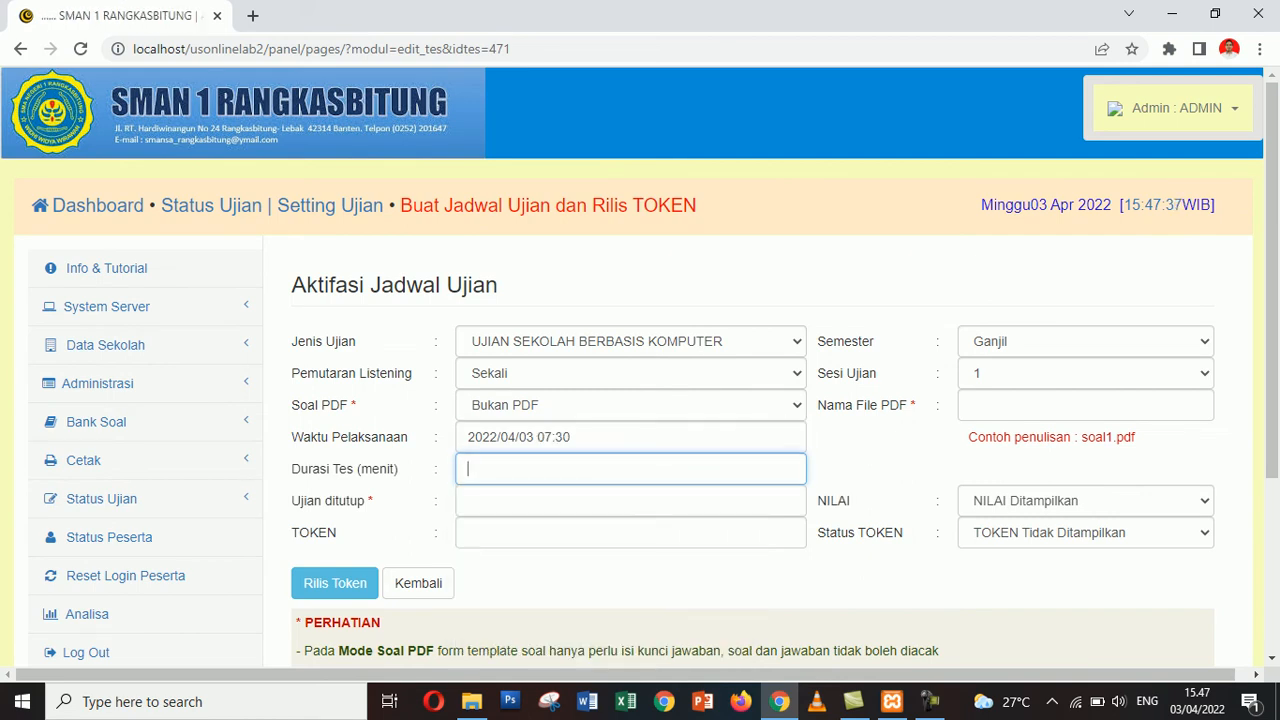
type("120")
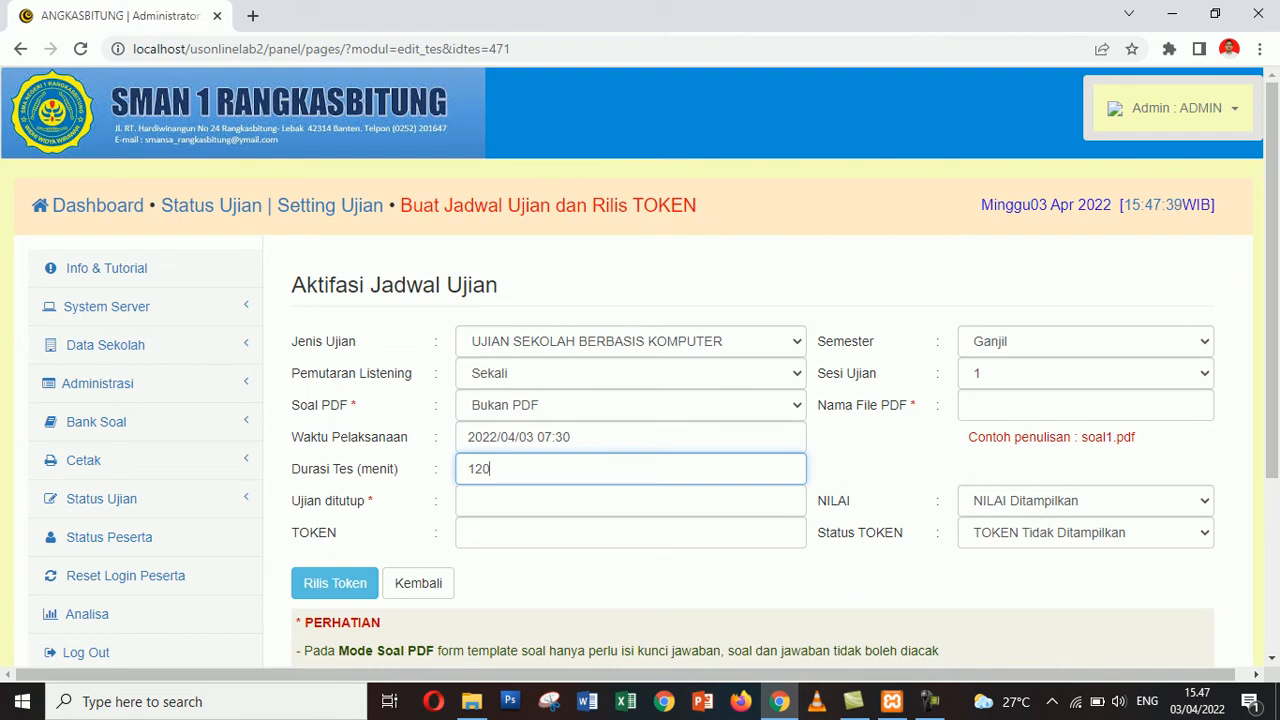
key("Tab")
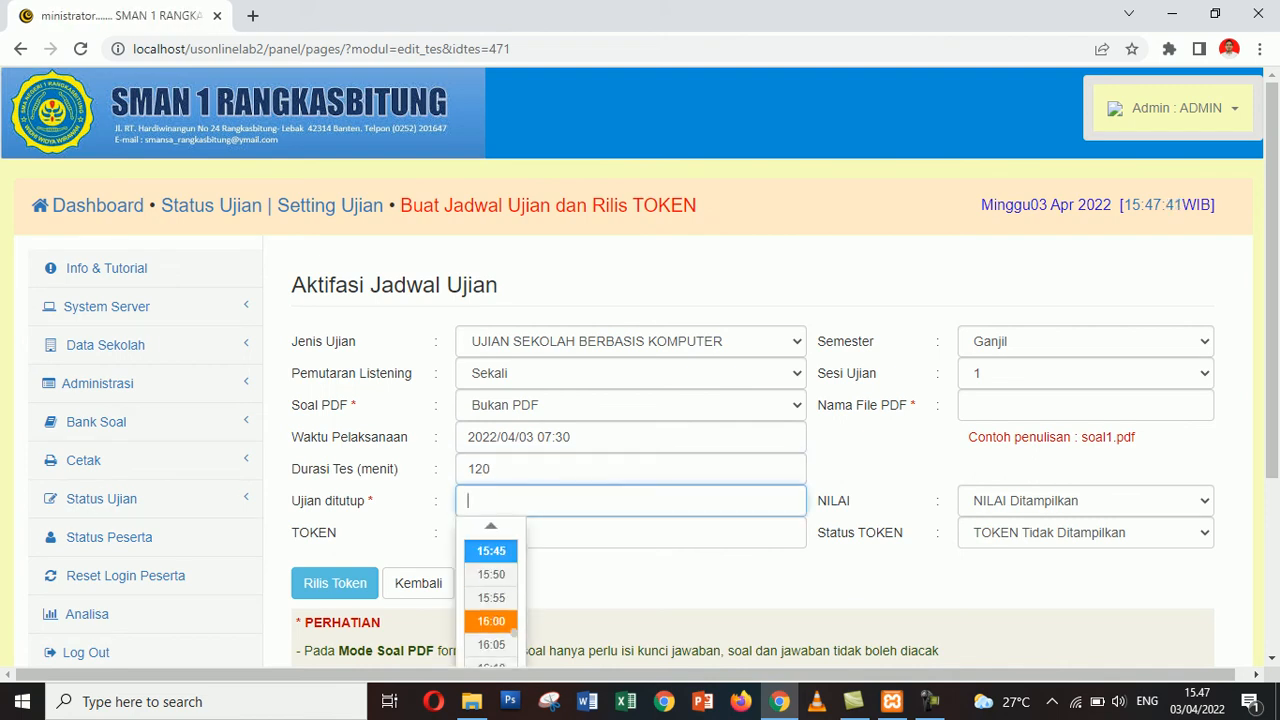
scroll(491, 600, "up", 3)
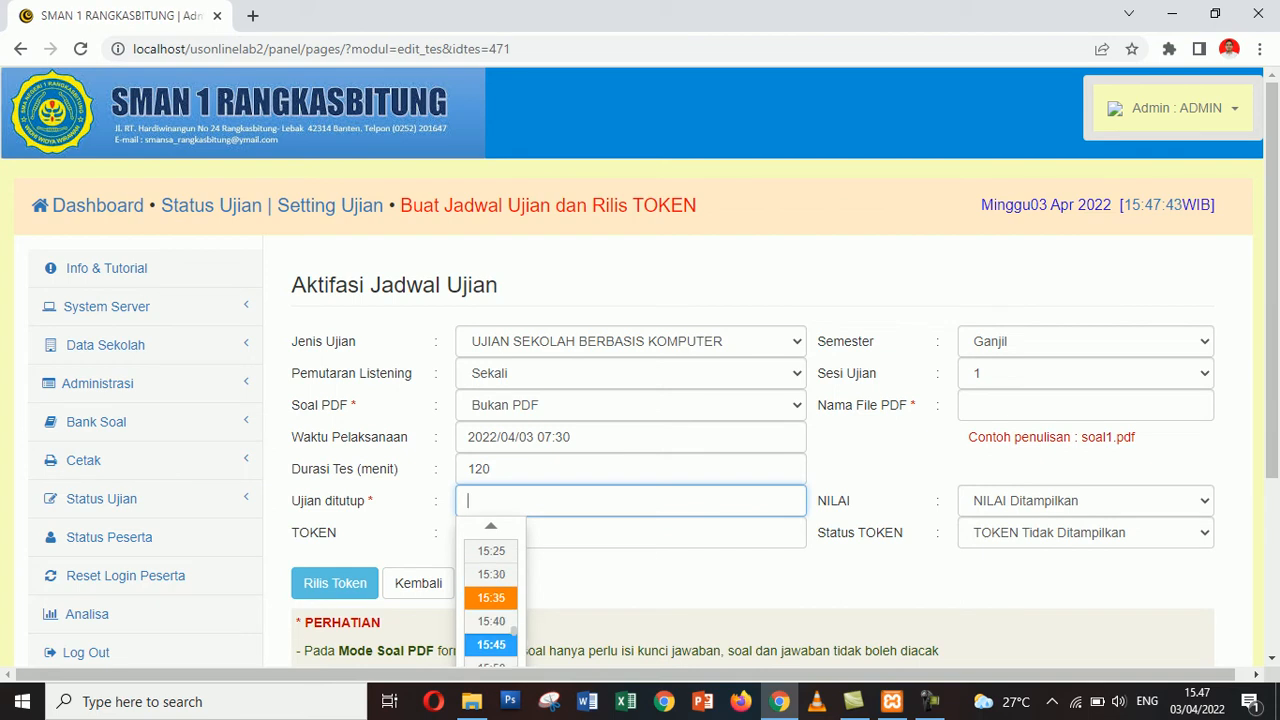
scroll(491, 588, "up", 4)
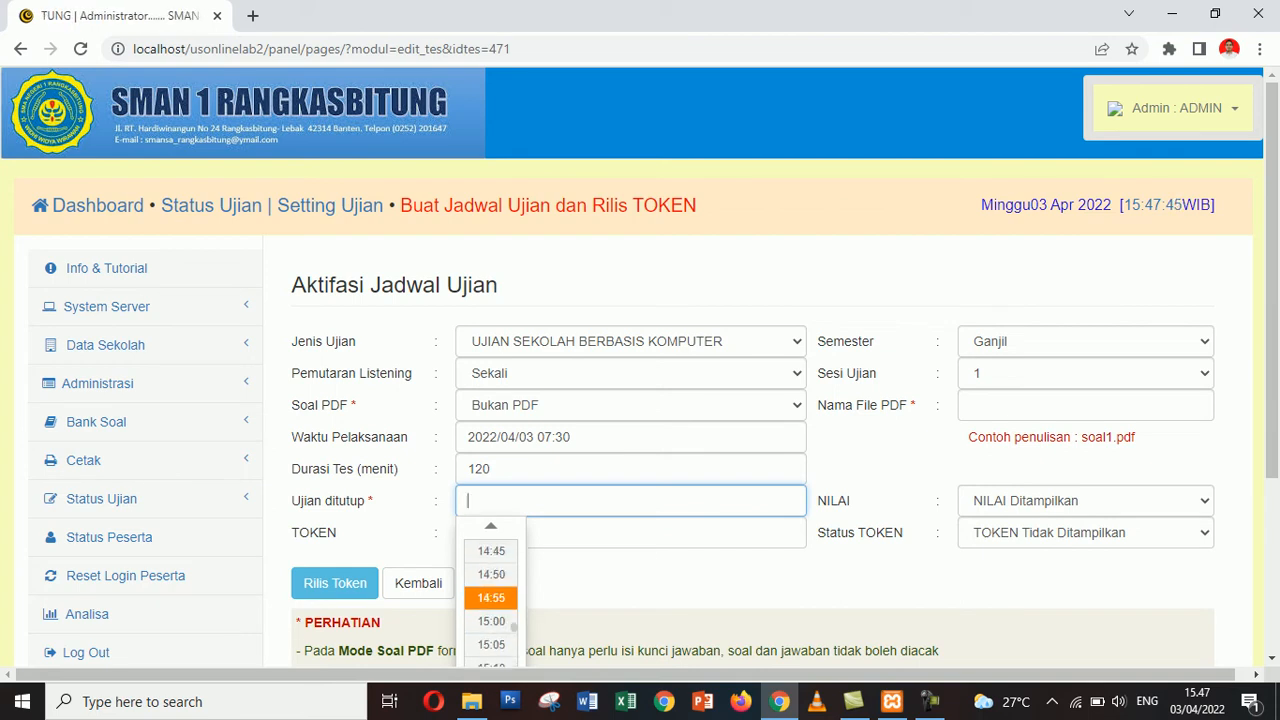
scroll(491, 600, "up", 9)
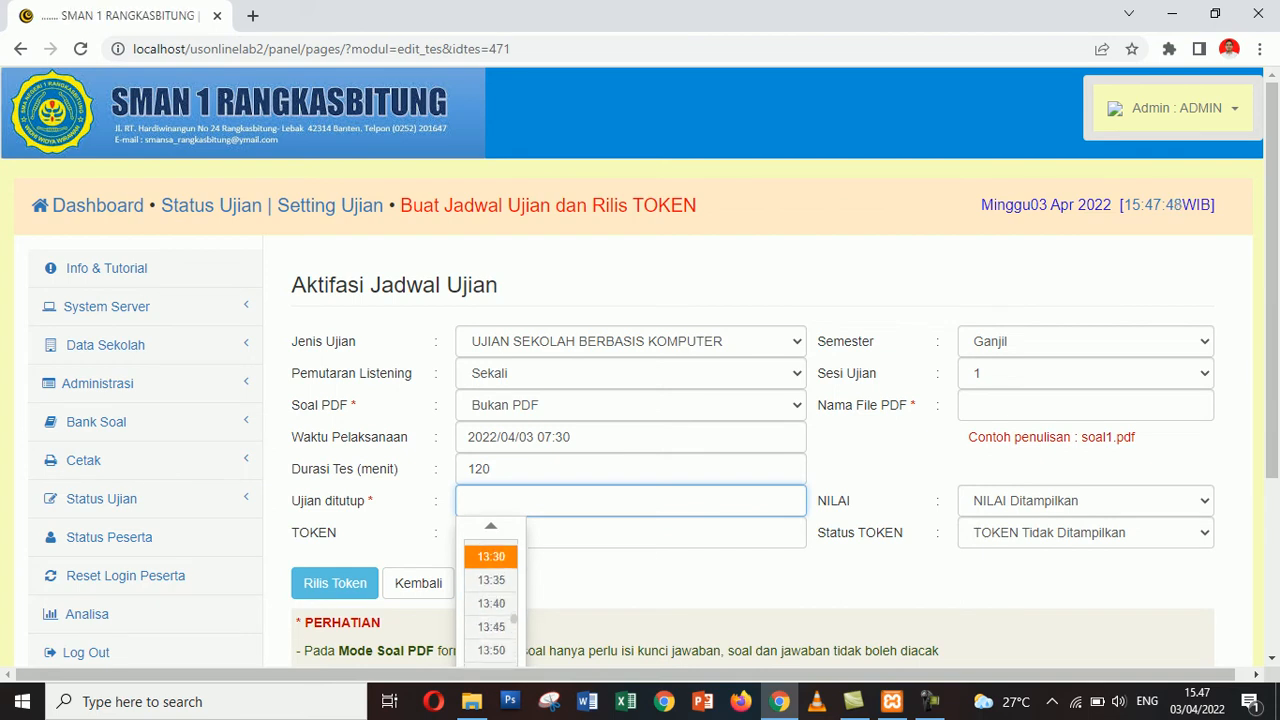
scroll(491, 600, "up", 10)
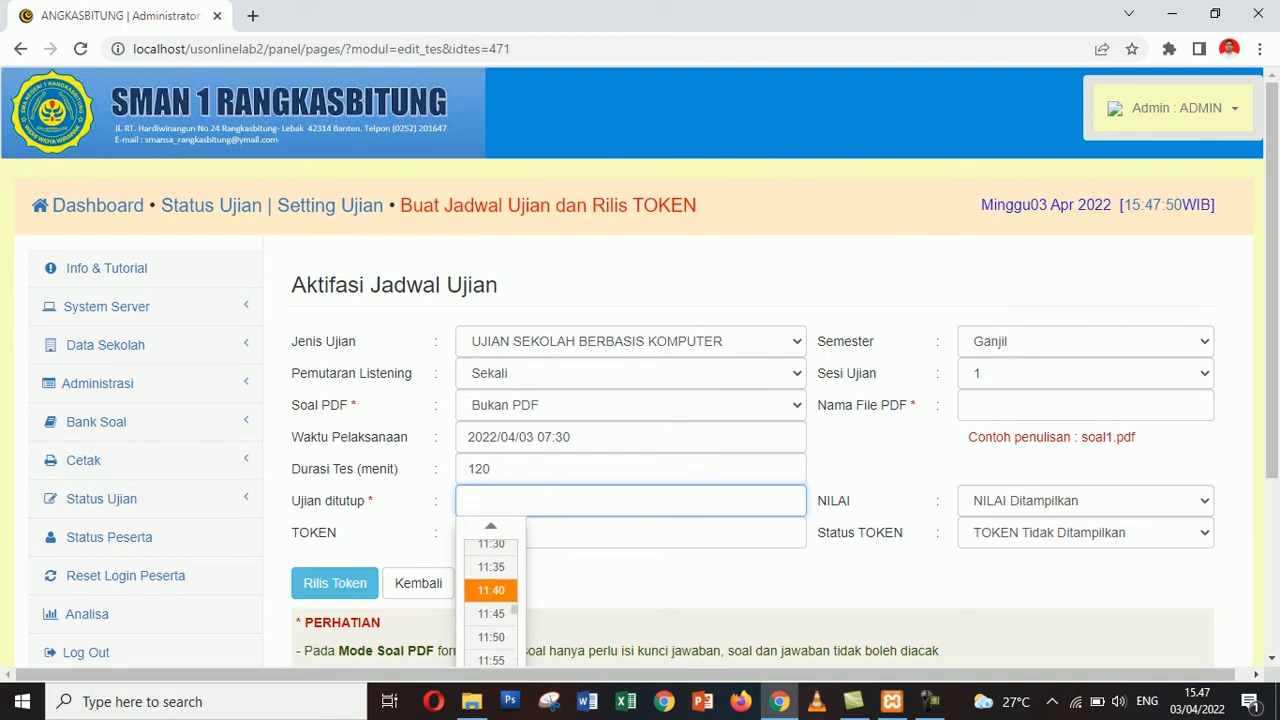
scroll(491, 600, "up", 7)
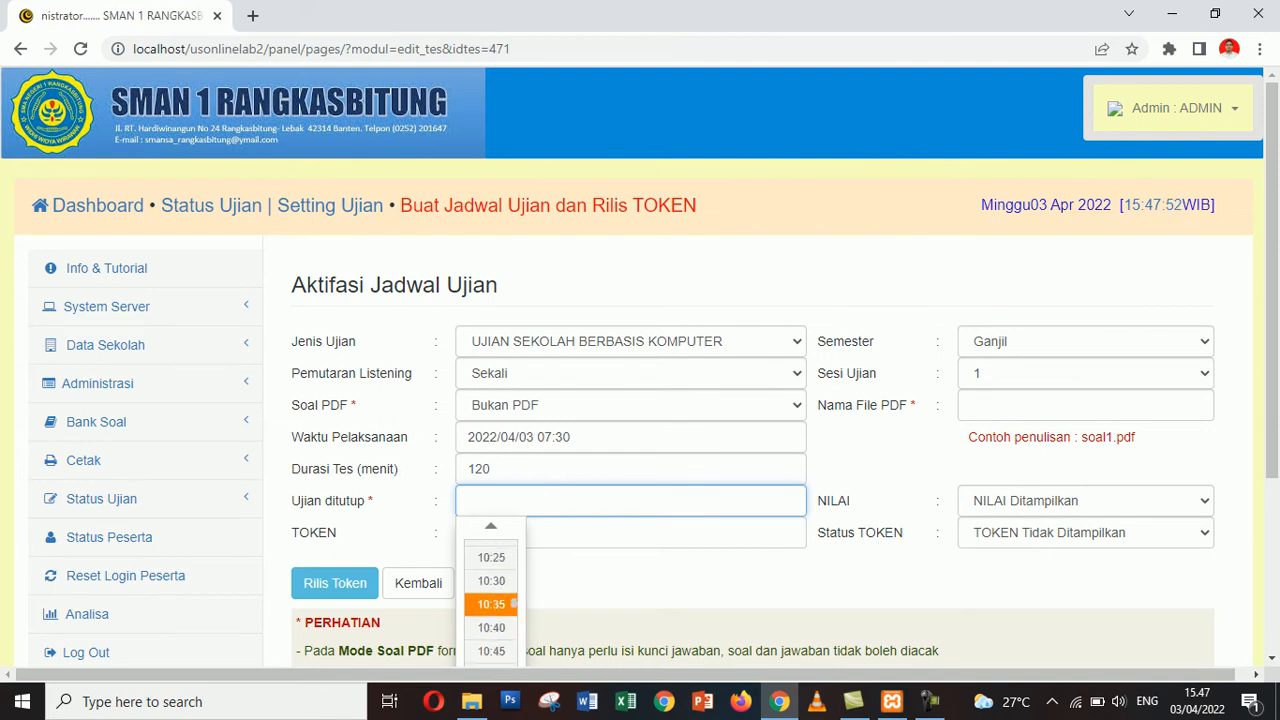
scroll(513, 604, "up", 8)
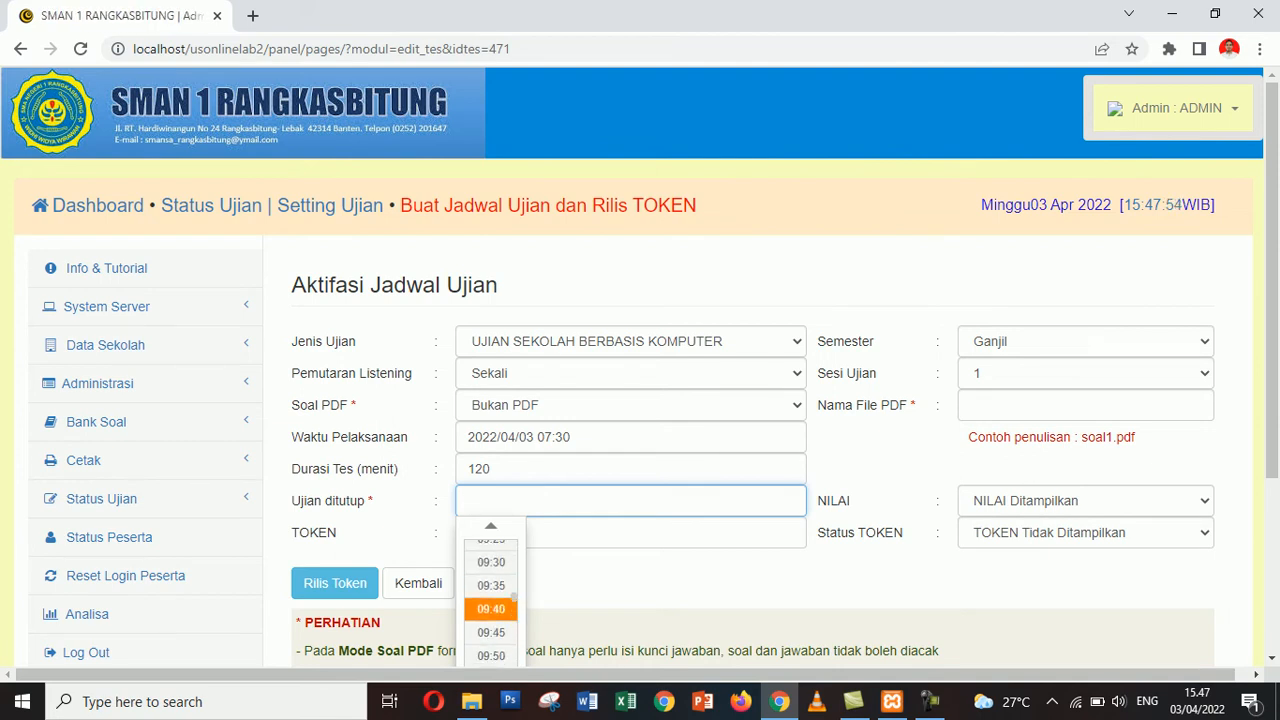
left_click(491, 562)
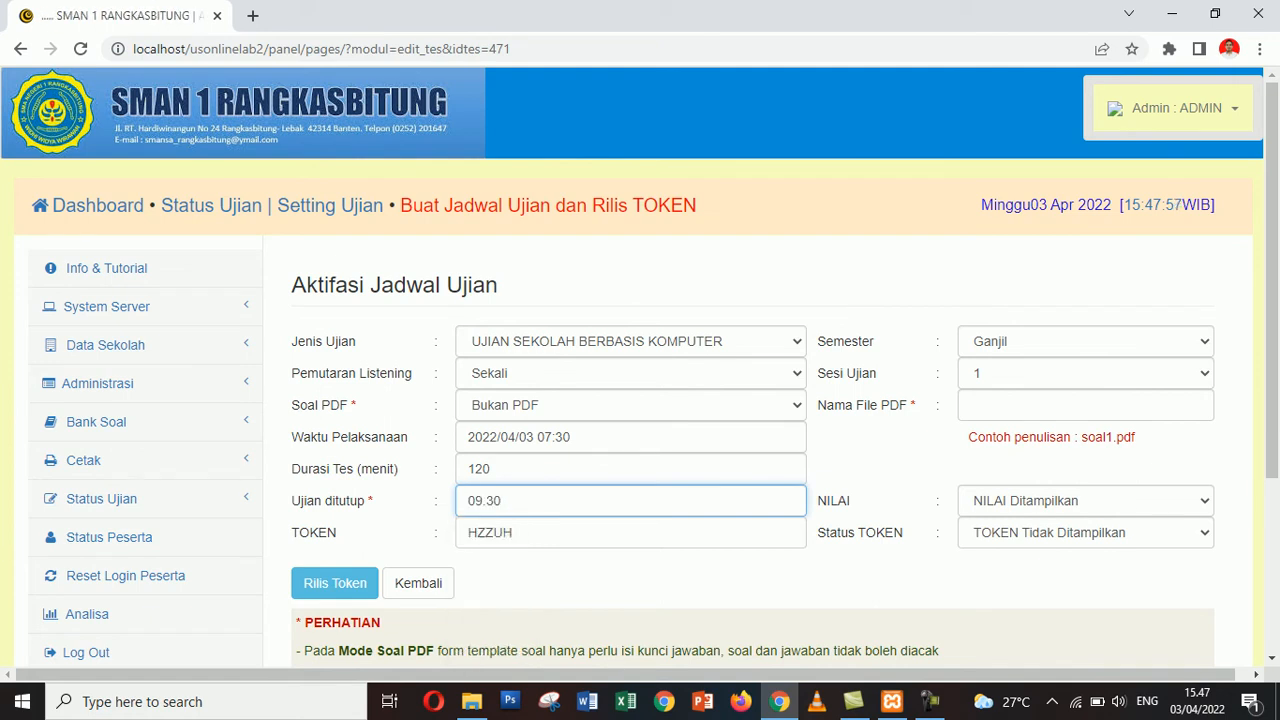
Set Semester to Genap and keep Sesi Ujian at 1
left_click(1085, 341)
left_click(1020, 383)
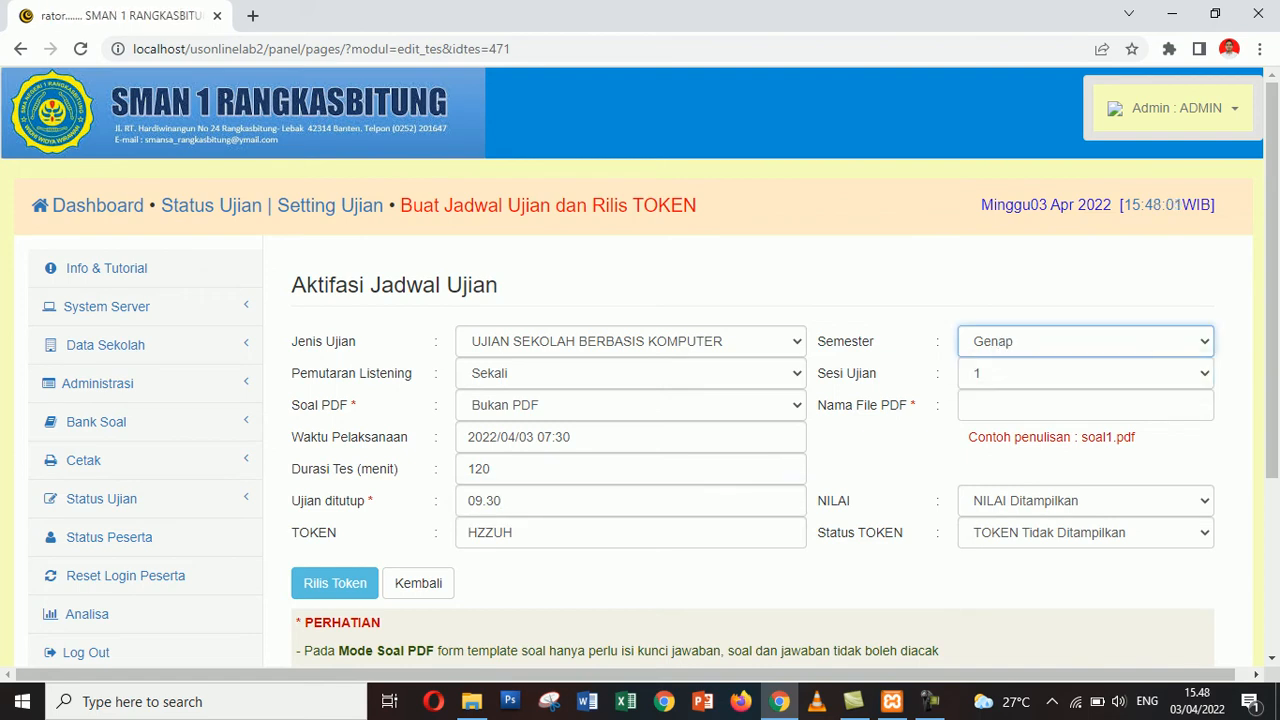
left_click(1085, 373)
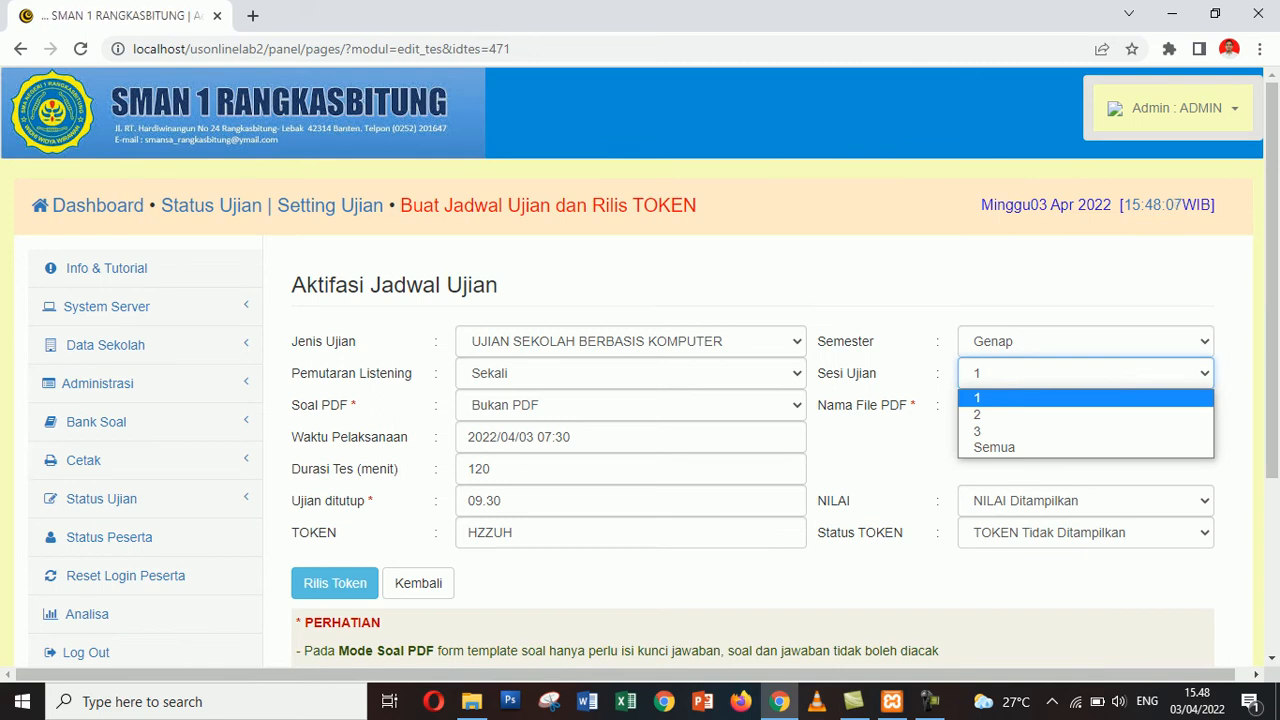
key("Escape")
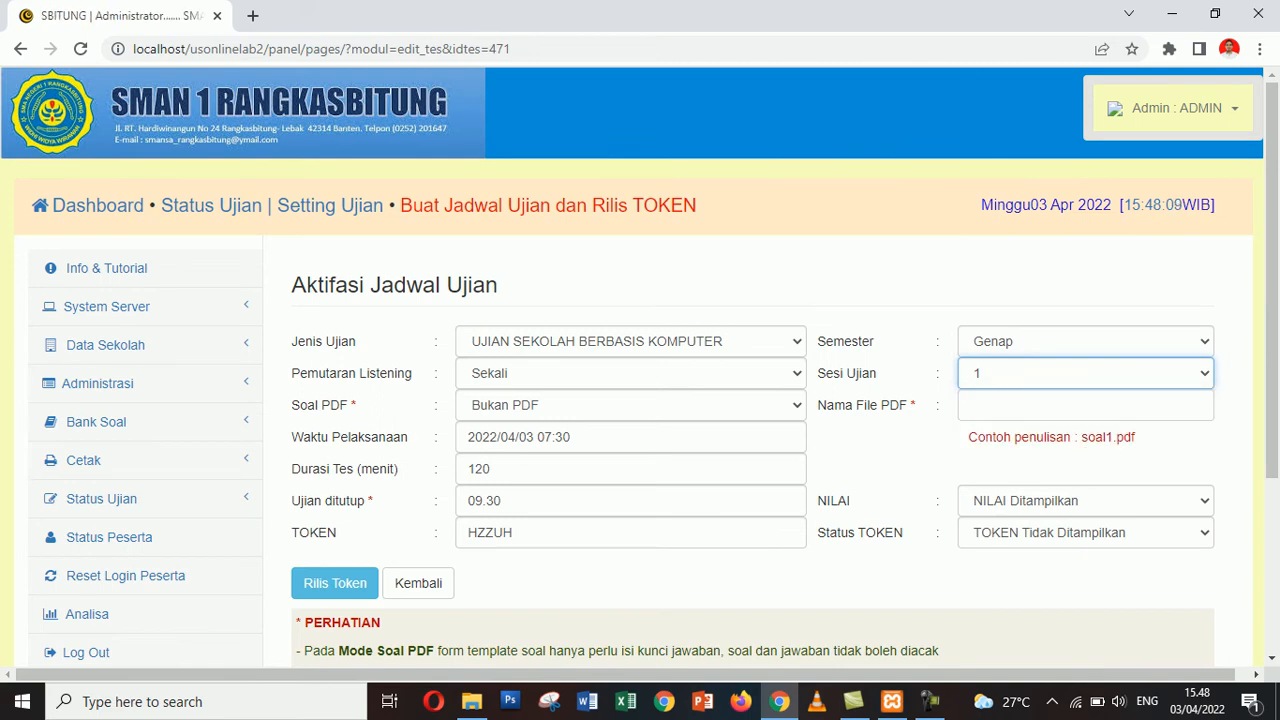
Set NILAI to NILAI Tidak Ditampilkan and Status TOKEN to TOKEN Ditampilkan
left_click(1085, 501)
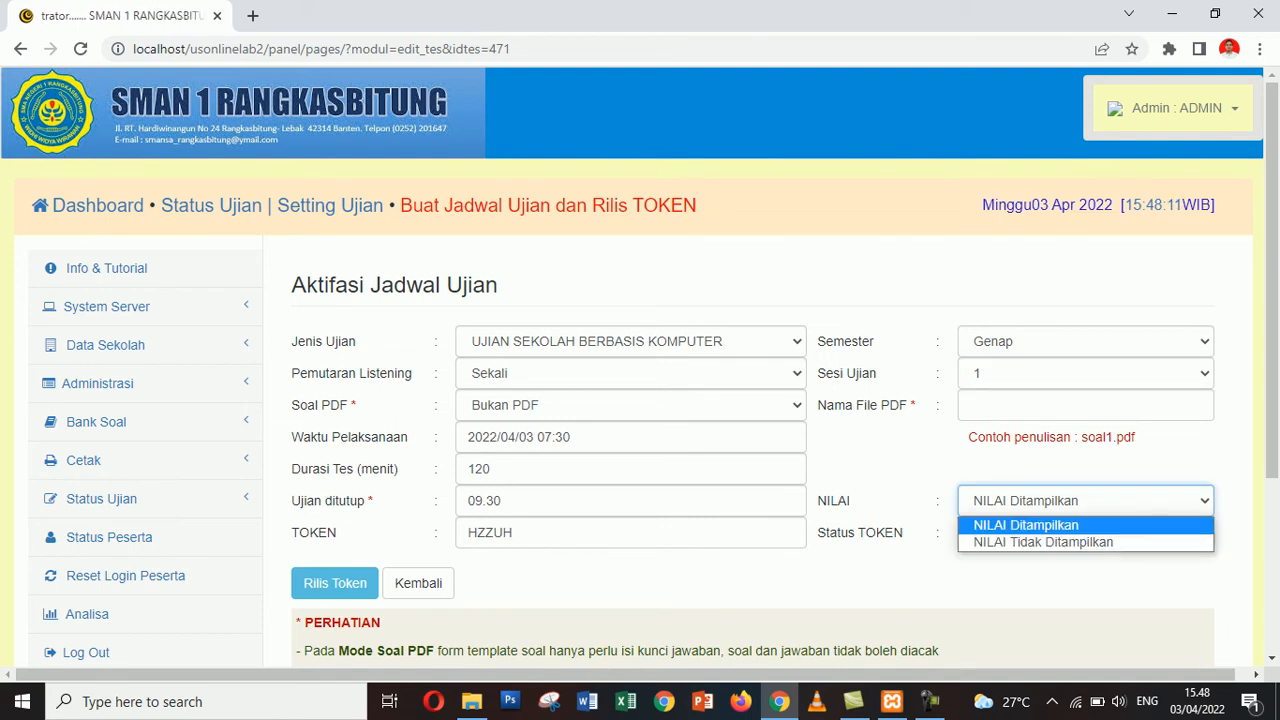
key("Return")
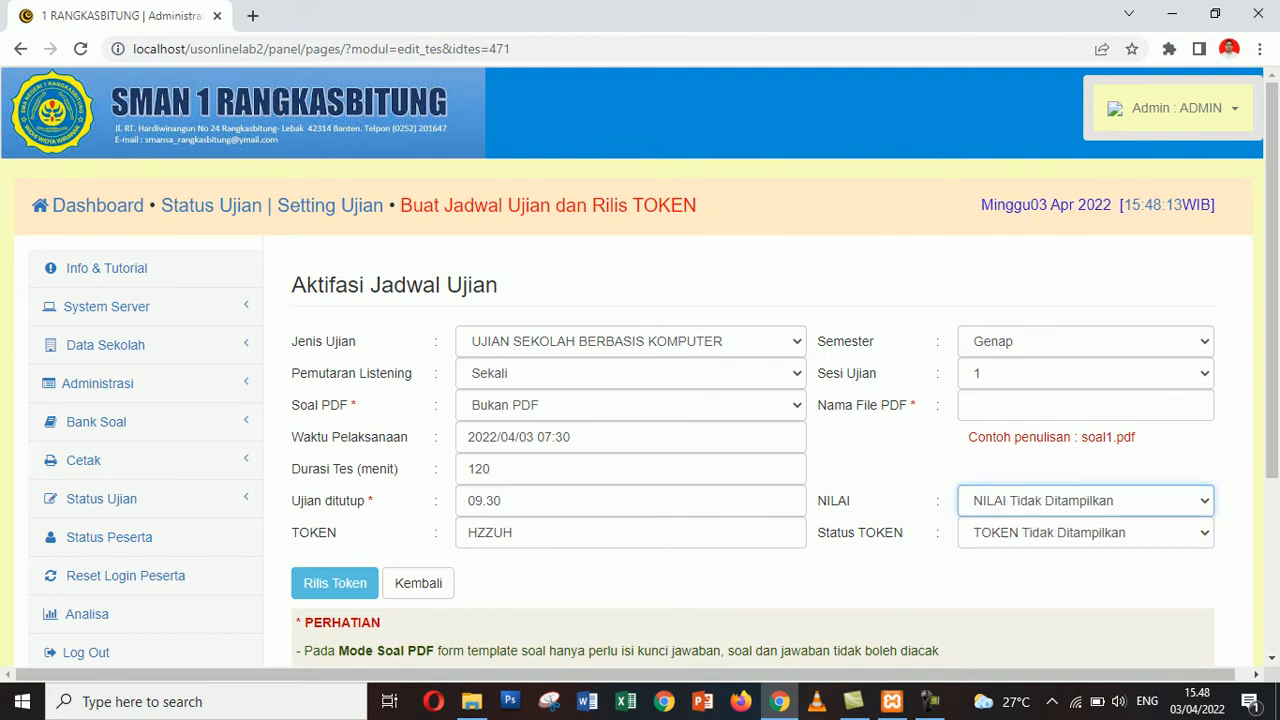
left_click(1085, 533)
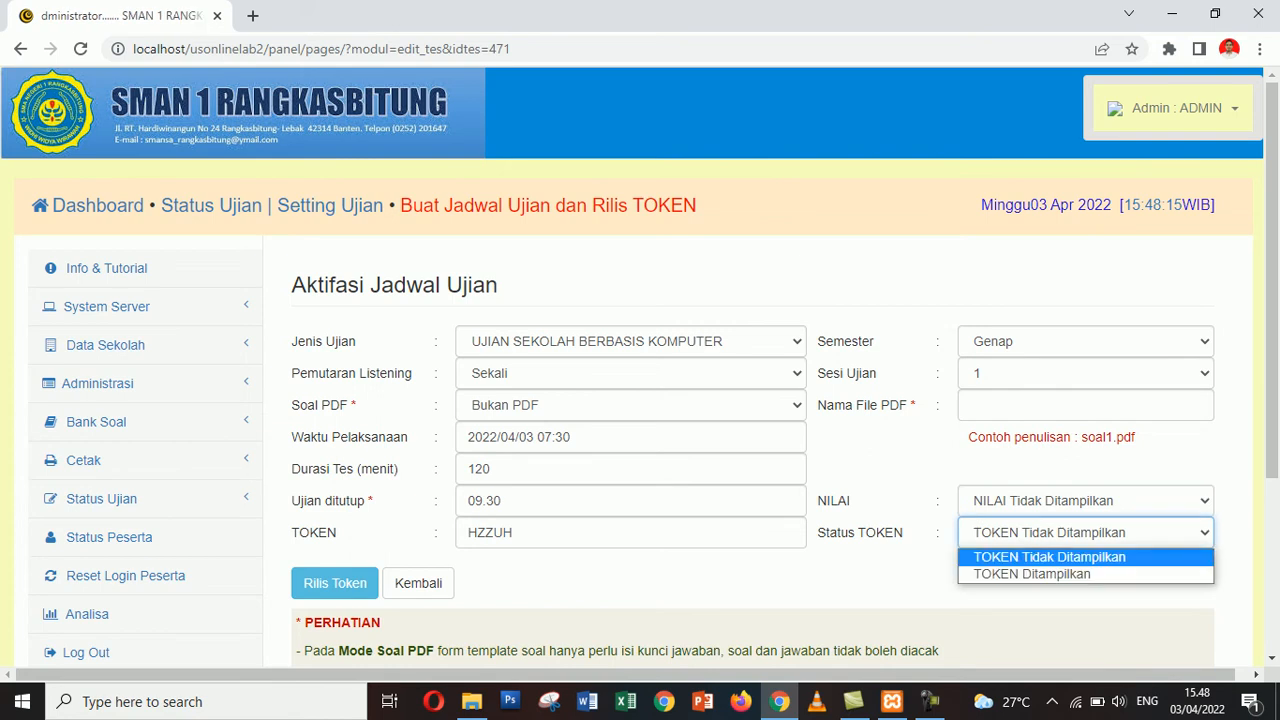
key("Return")
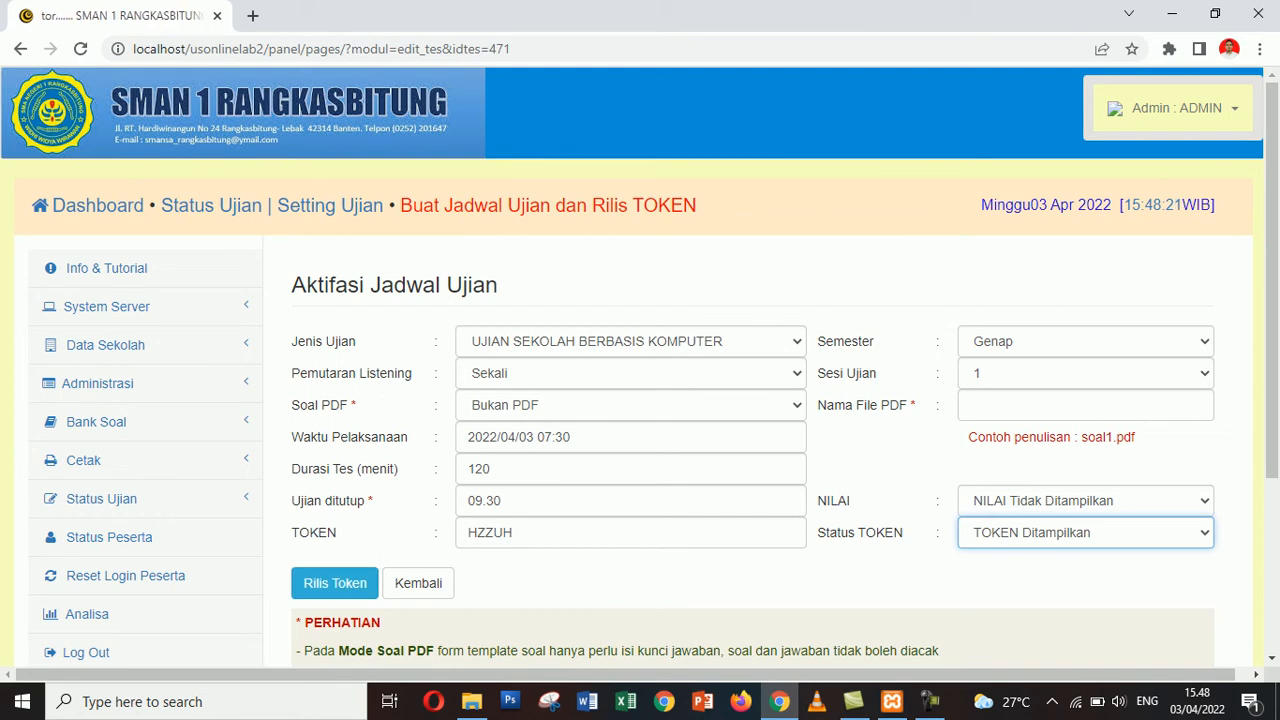
Release the exam token to save the Bahasa Indonesia exam schedule
key("Tab")
key("Return")
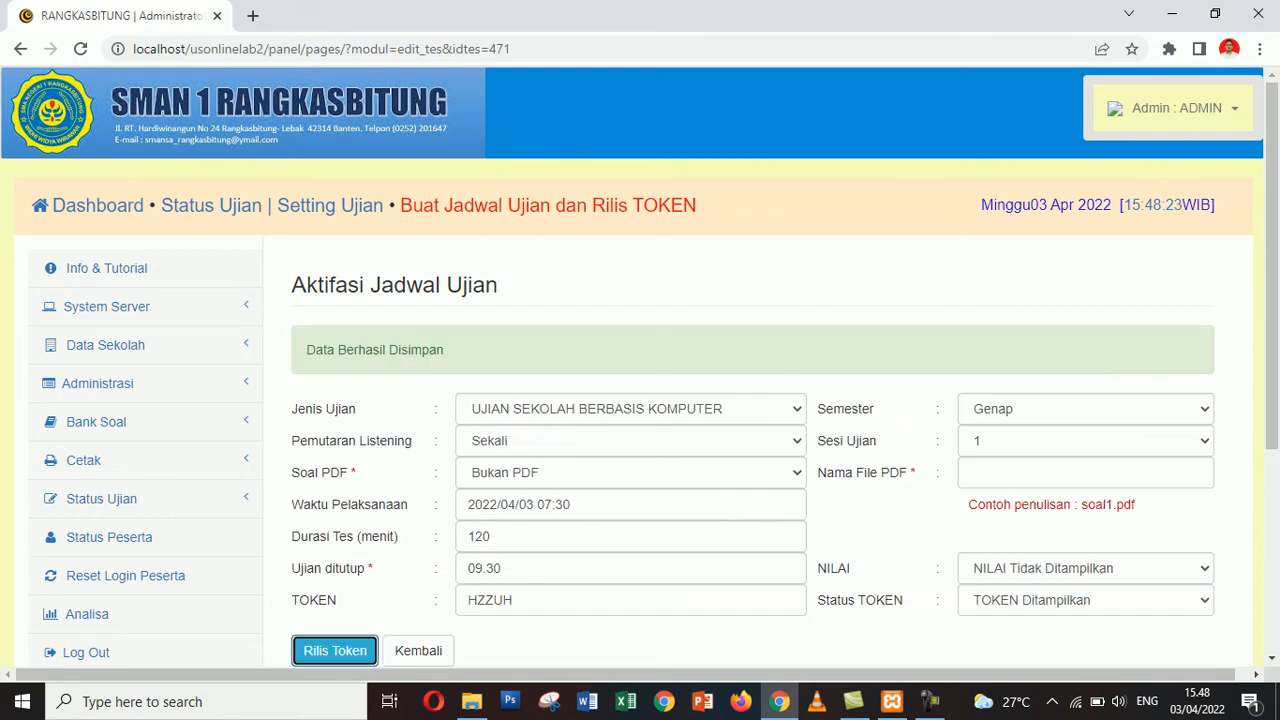
scroll(640, 367, "down", 2)
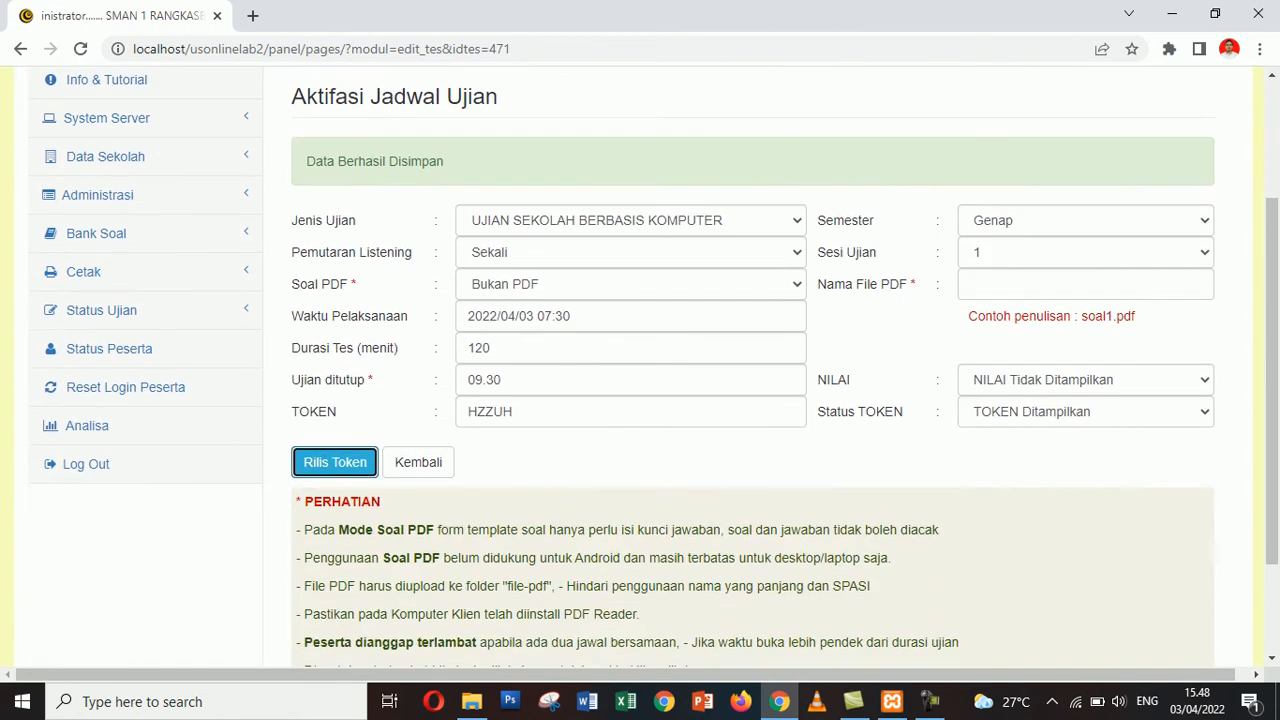
scroll(640, 367, "up", 1)
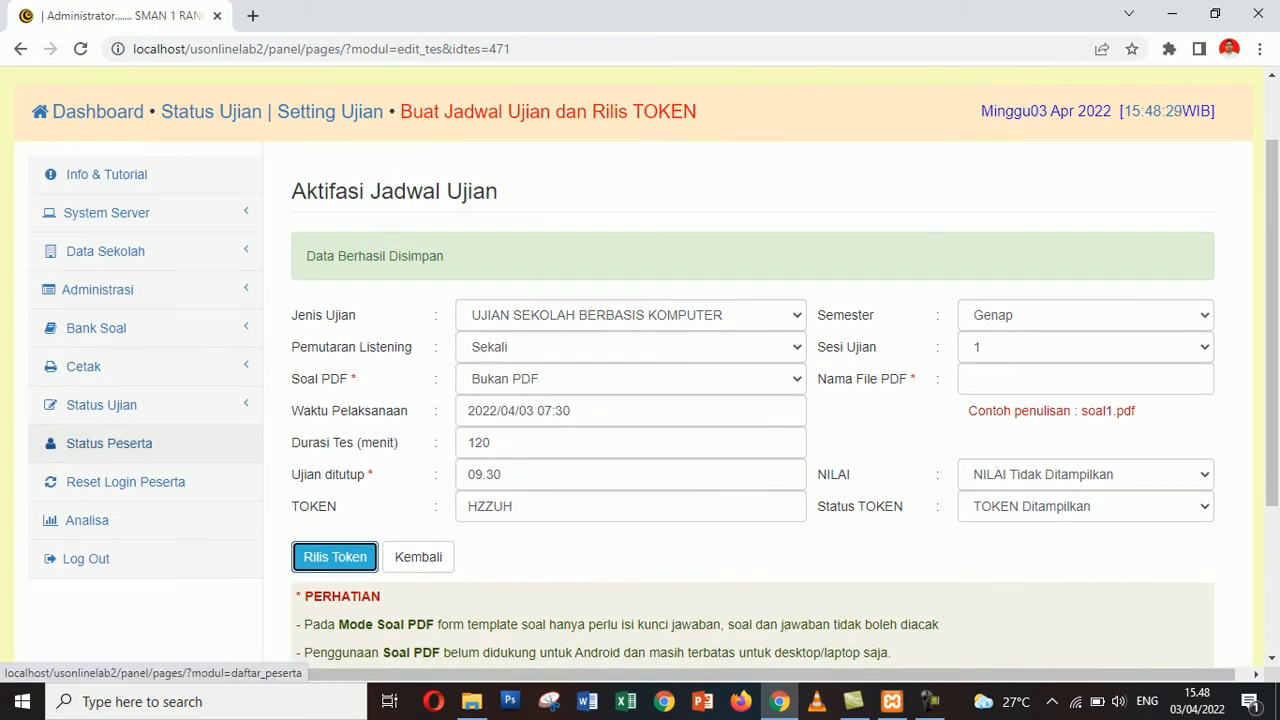
Open Status Peserta and check the participant list for the scheduled exam
left_click(109, 443)
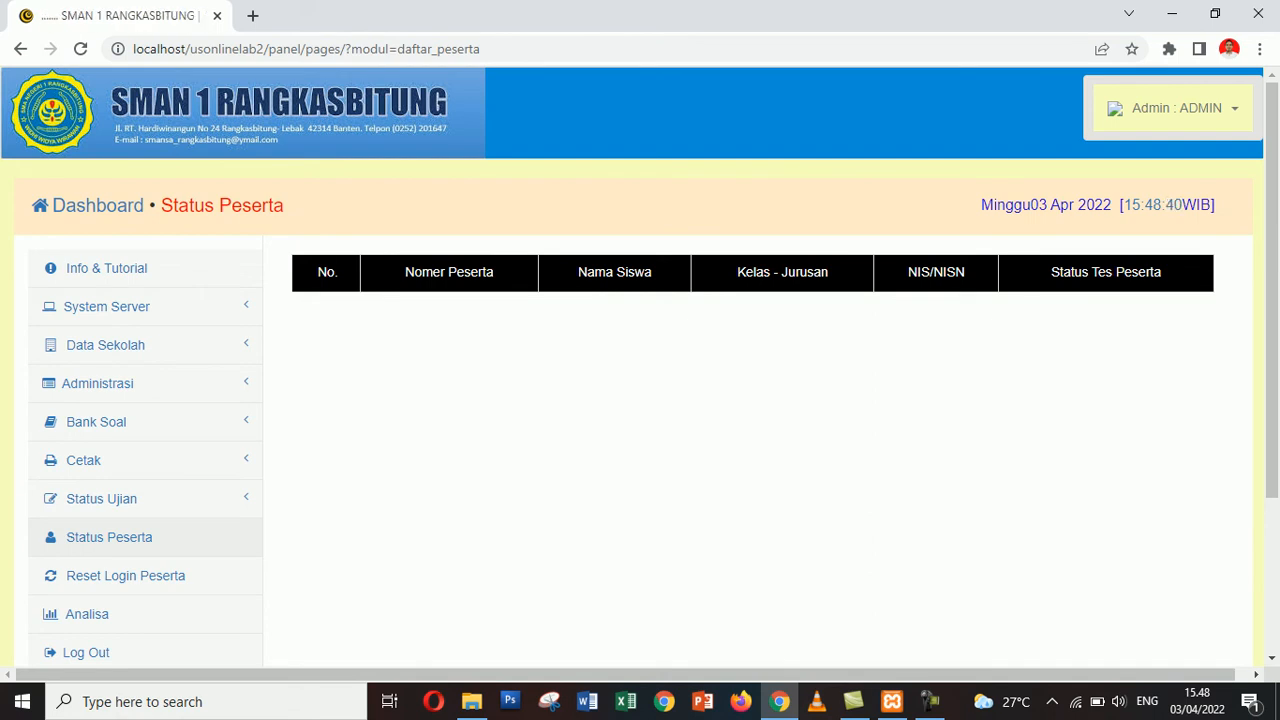
scroll(640, 400, "down", 2)
scroll(640, 400, "up", 2)
scroll(640, 400, "down", 2)
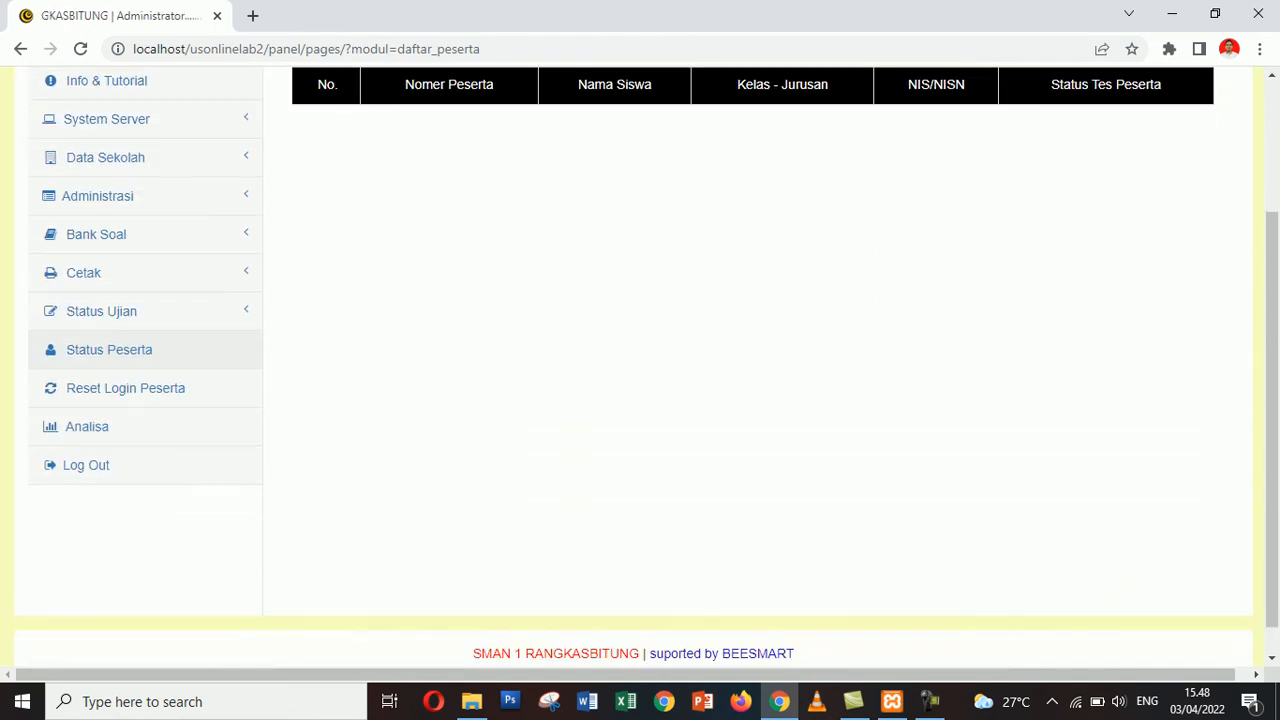
scroll(640, 400, "up", 1)
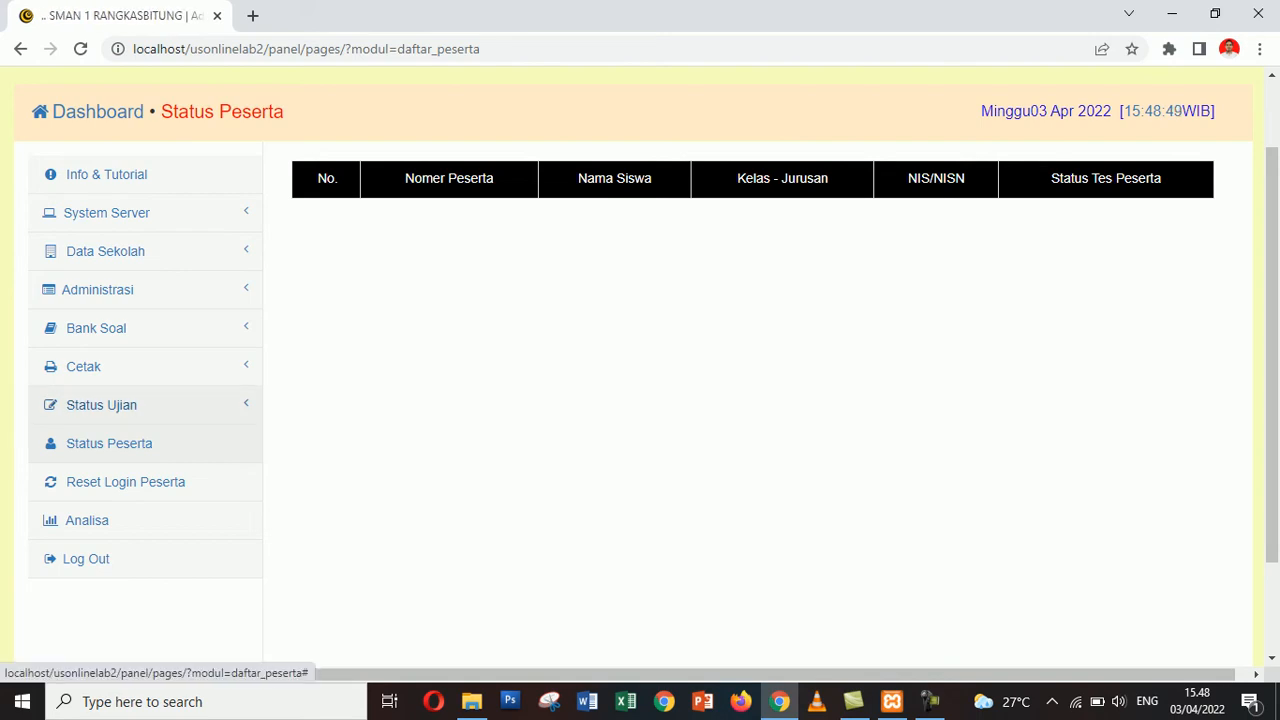
Open the Bahasa Indonesia USBK exam's schedule data for editing through Edit Setting Ujian
left_click(120, 404)
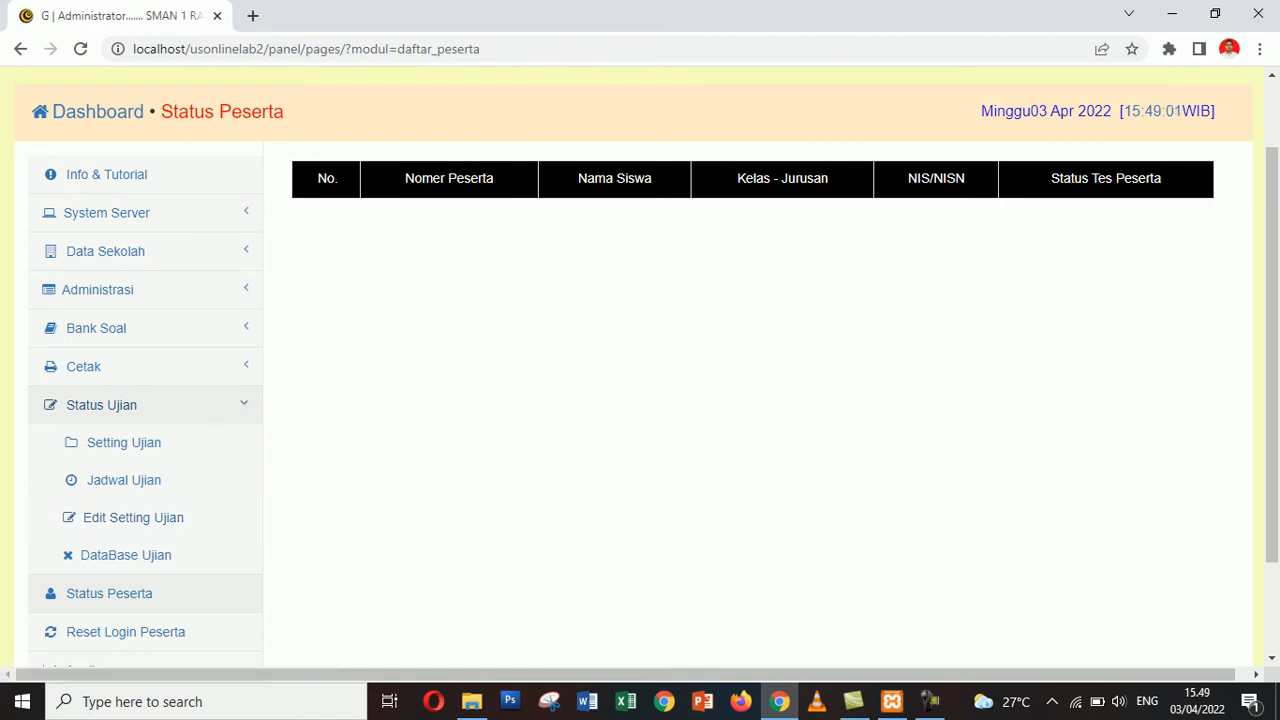
left_click(133, 517)
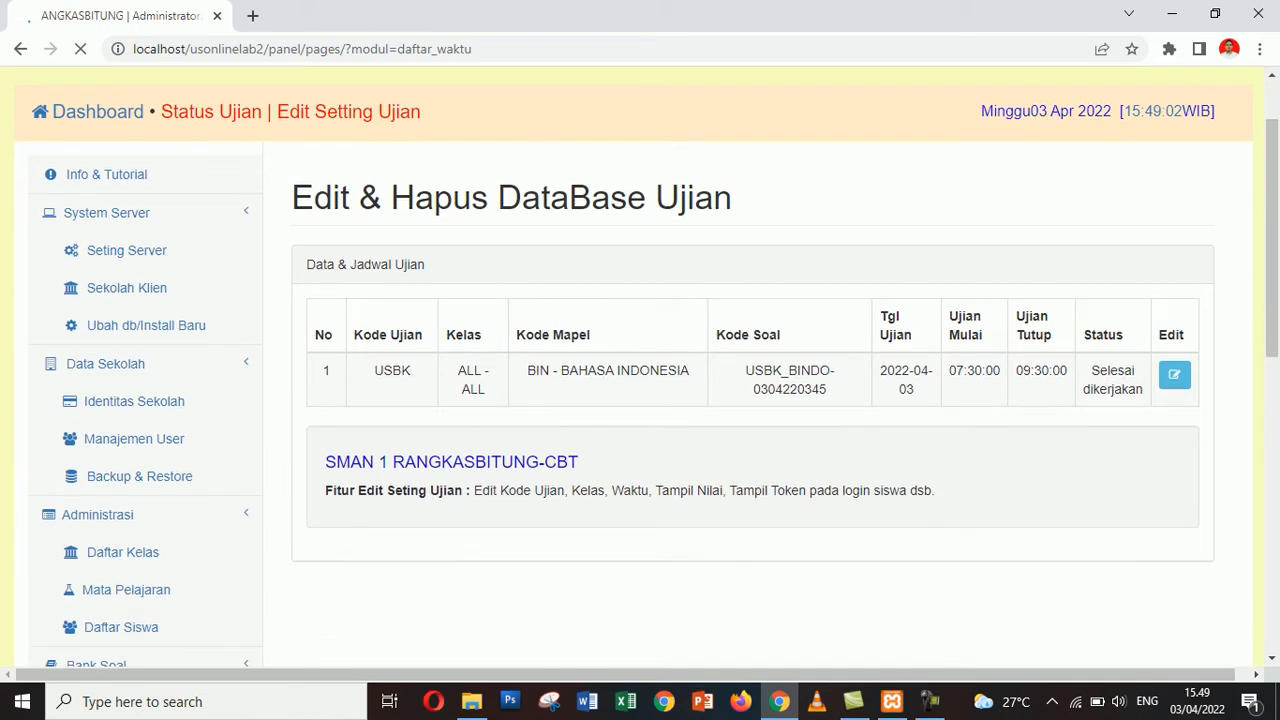
left_click(1168, 432)
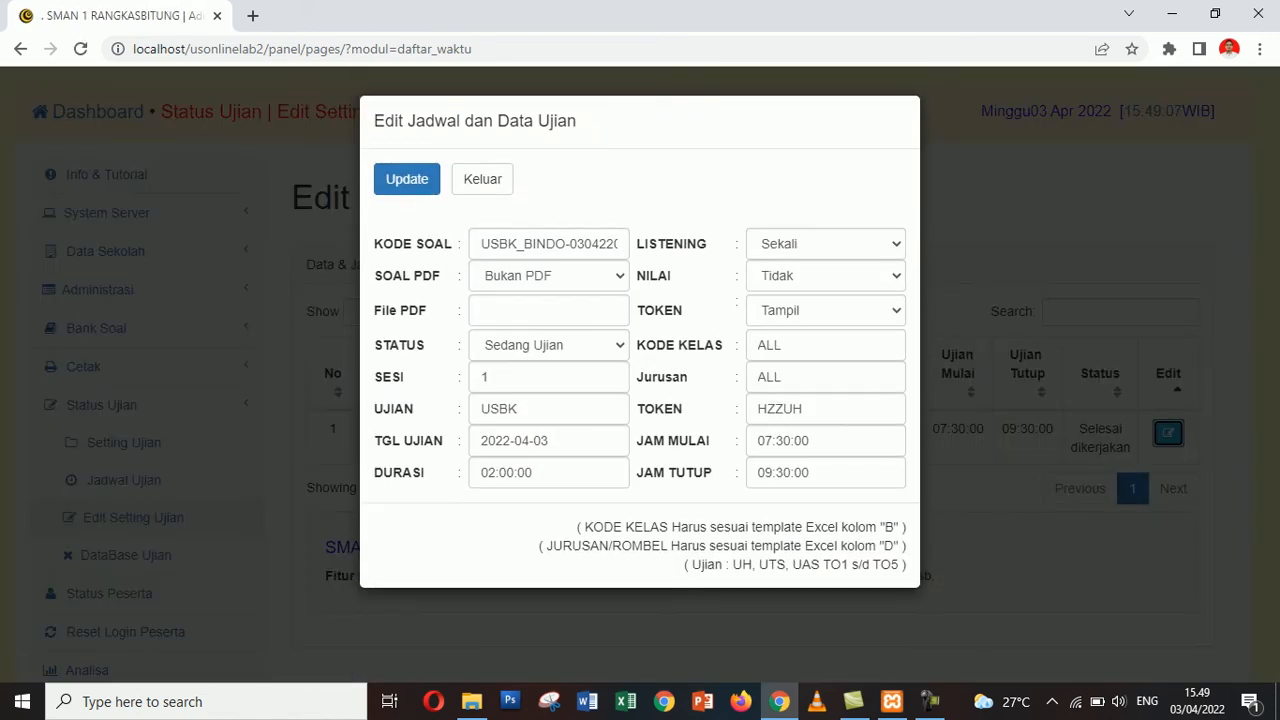
Re-enter SESI as 1 in the exam's schedule data and update the record
left_click(488, 377)
double_click(485, 377)
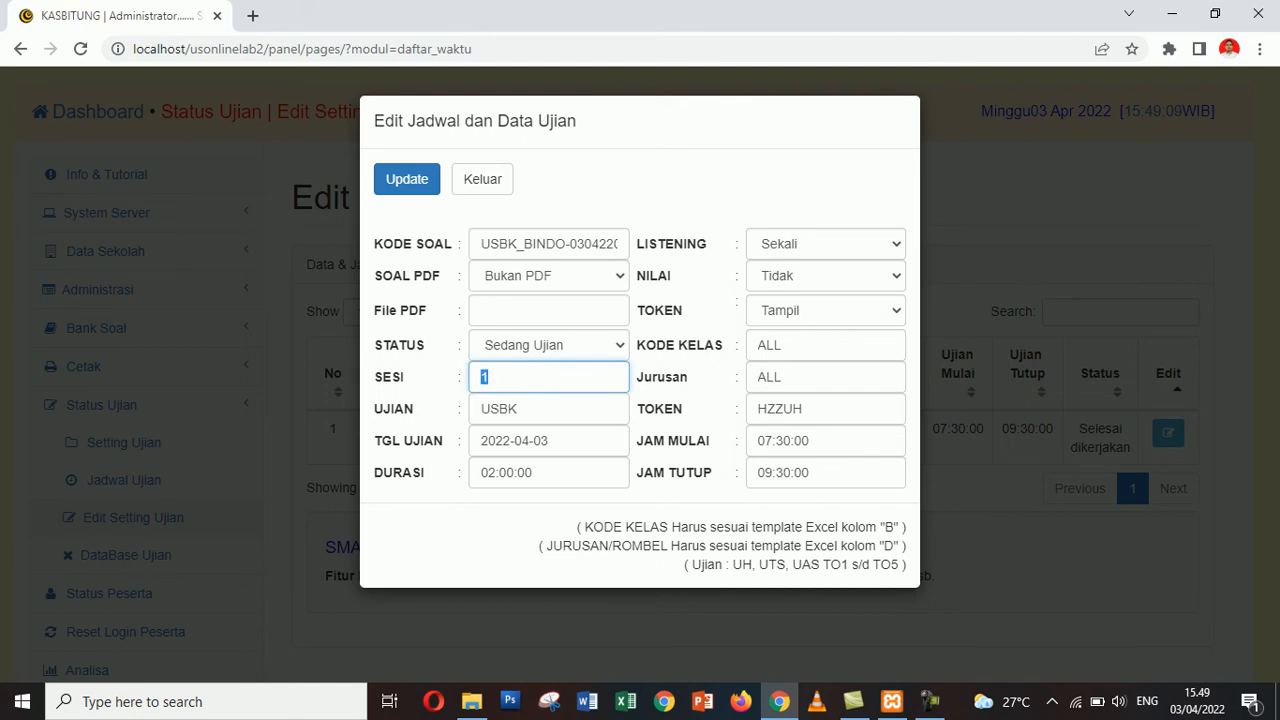
type("2")
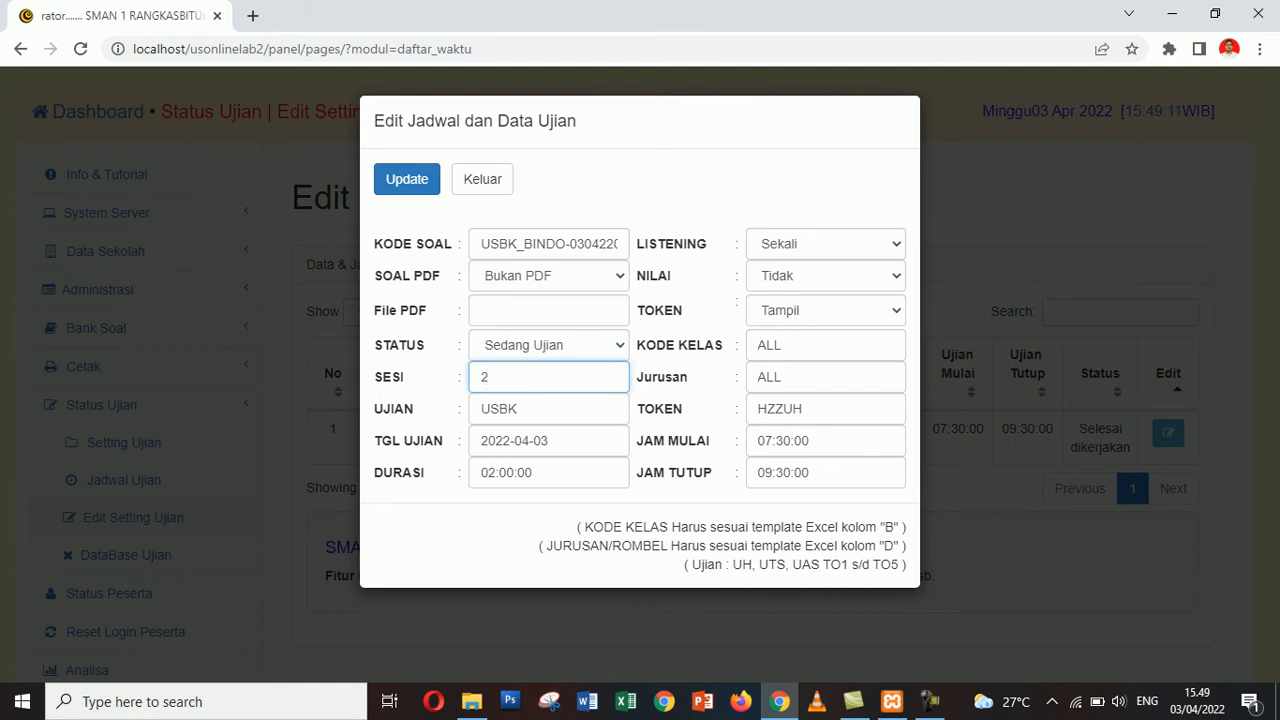
key("BackSpace")
type("1")
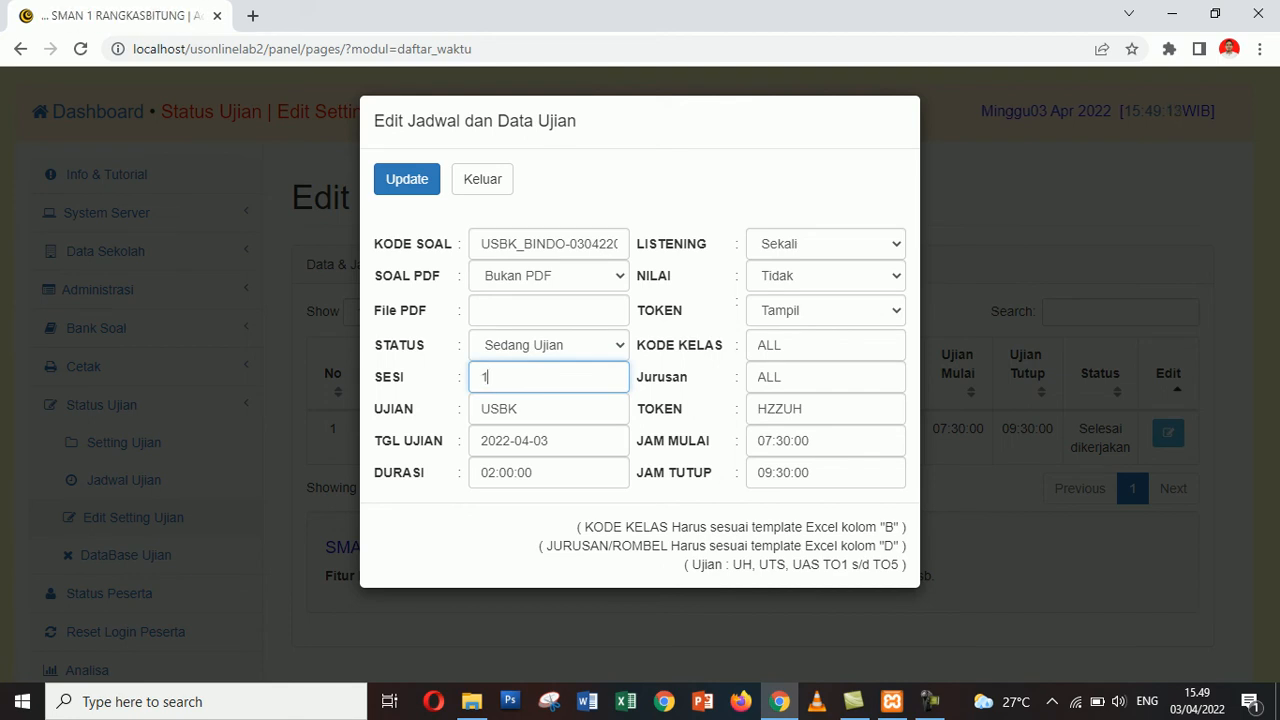
left_click(406, 179)
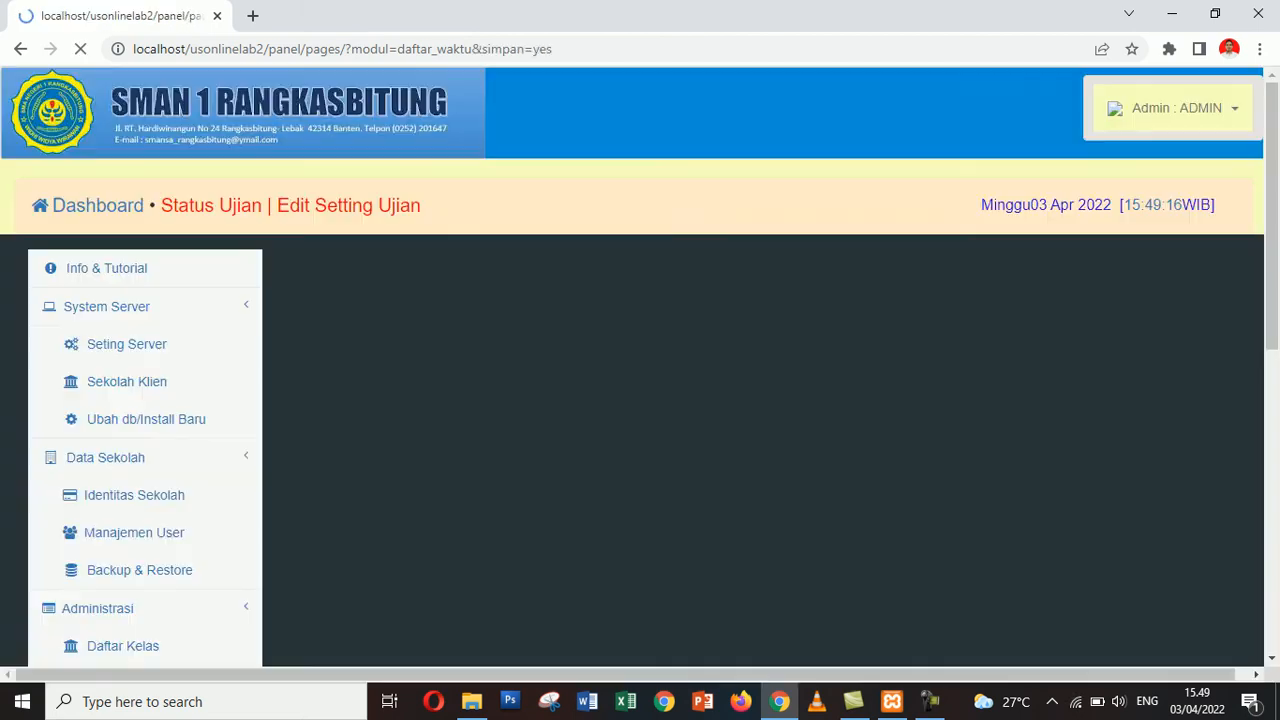
Check the updated exam entry and return to Status Peserta to review the participant list again
scroll(640, 370, "down", 2)
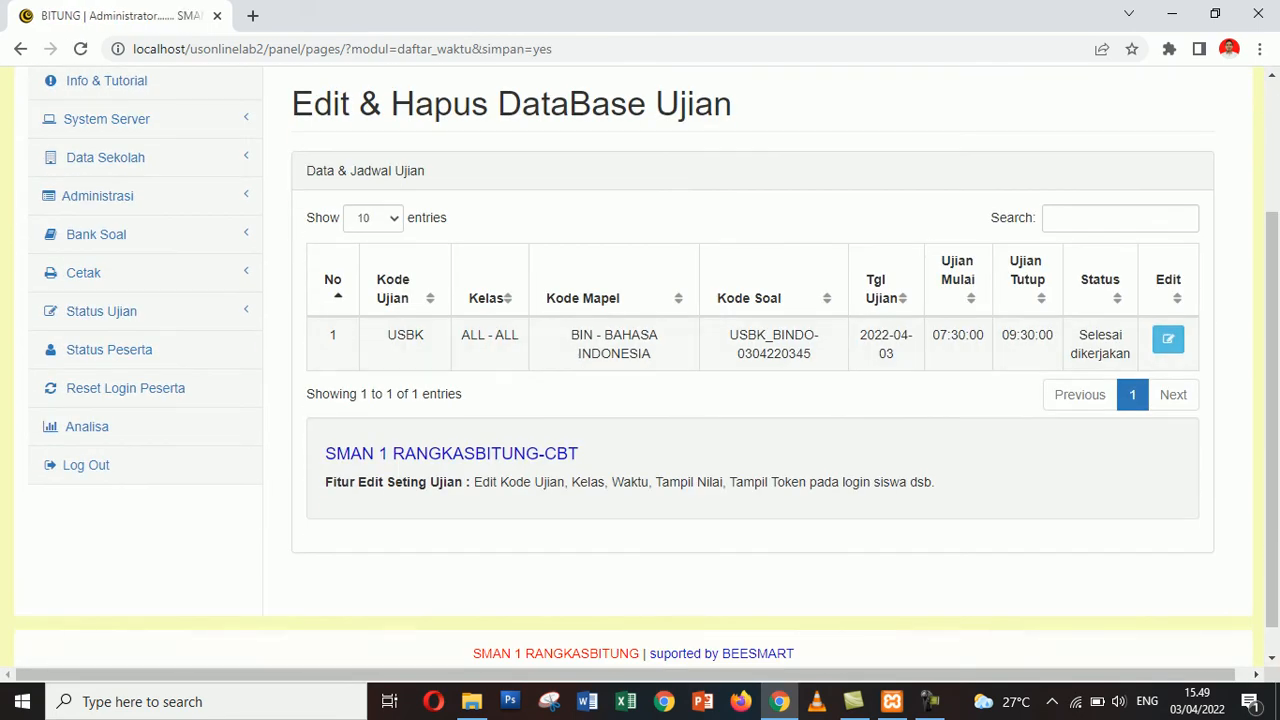
scroll(109, 440, "up", 1)
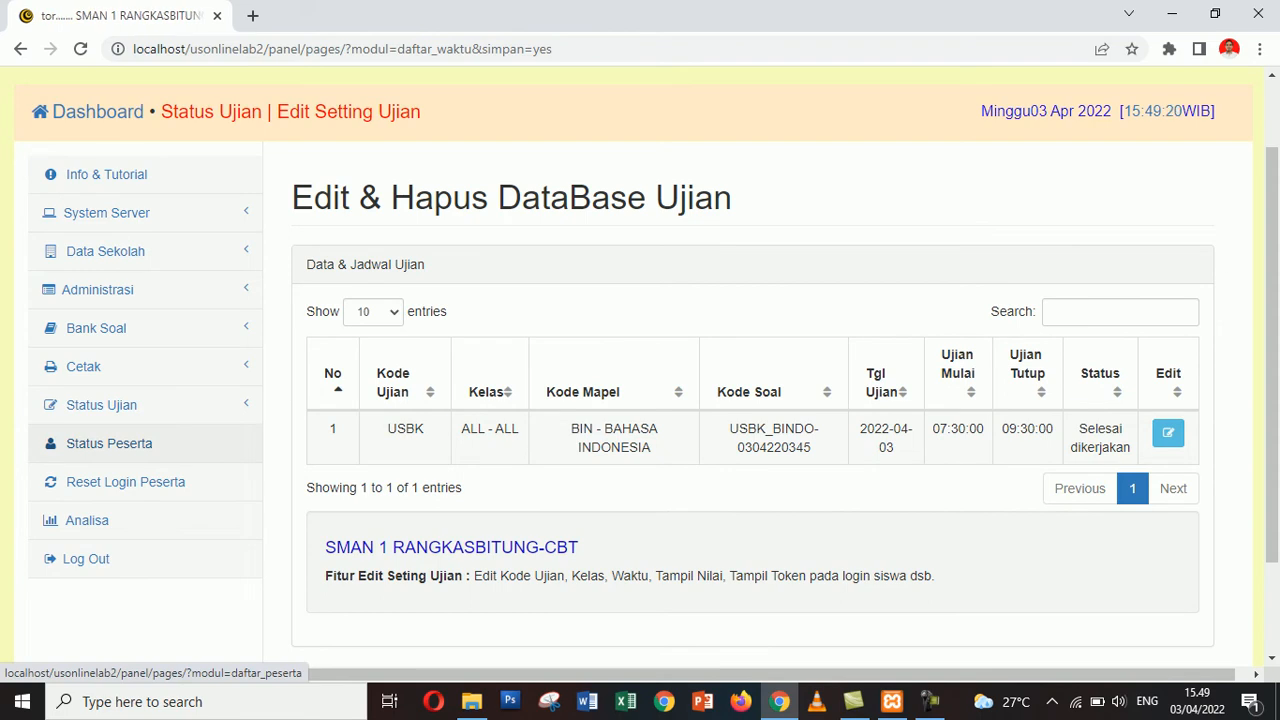
left_click(109, 443)
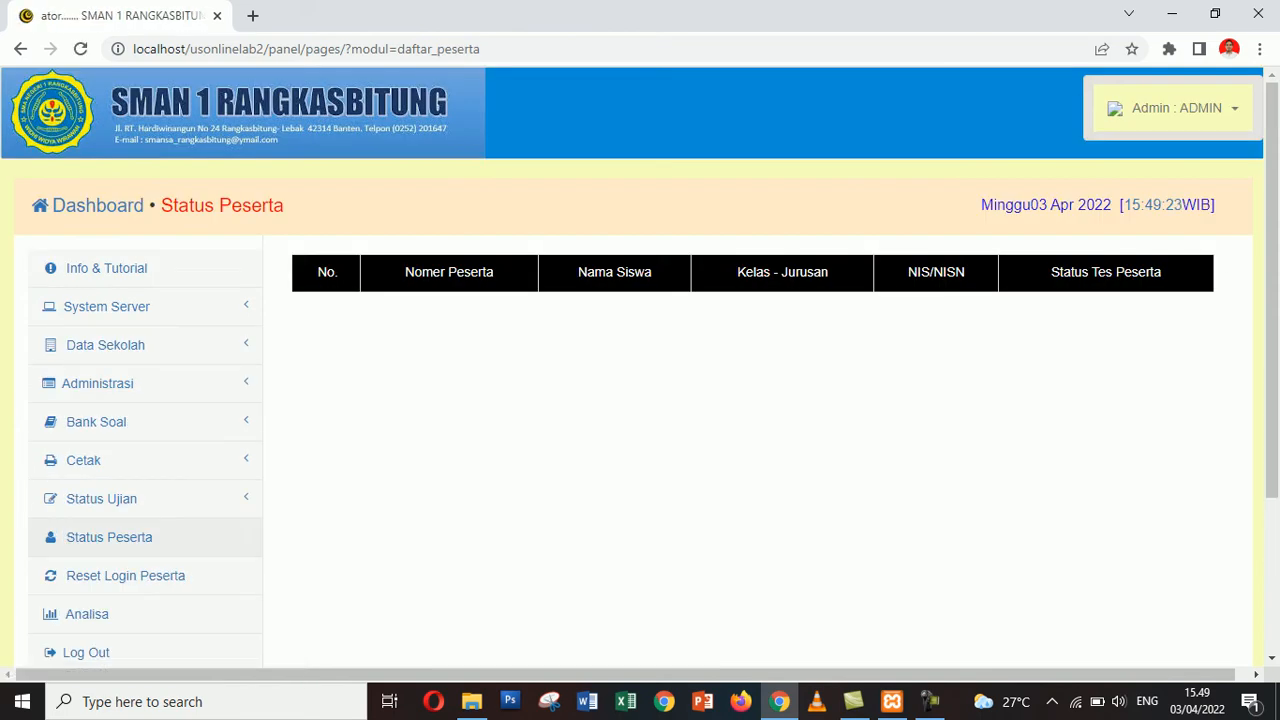
scroll(640, 400, "down", 1)
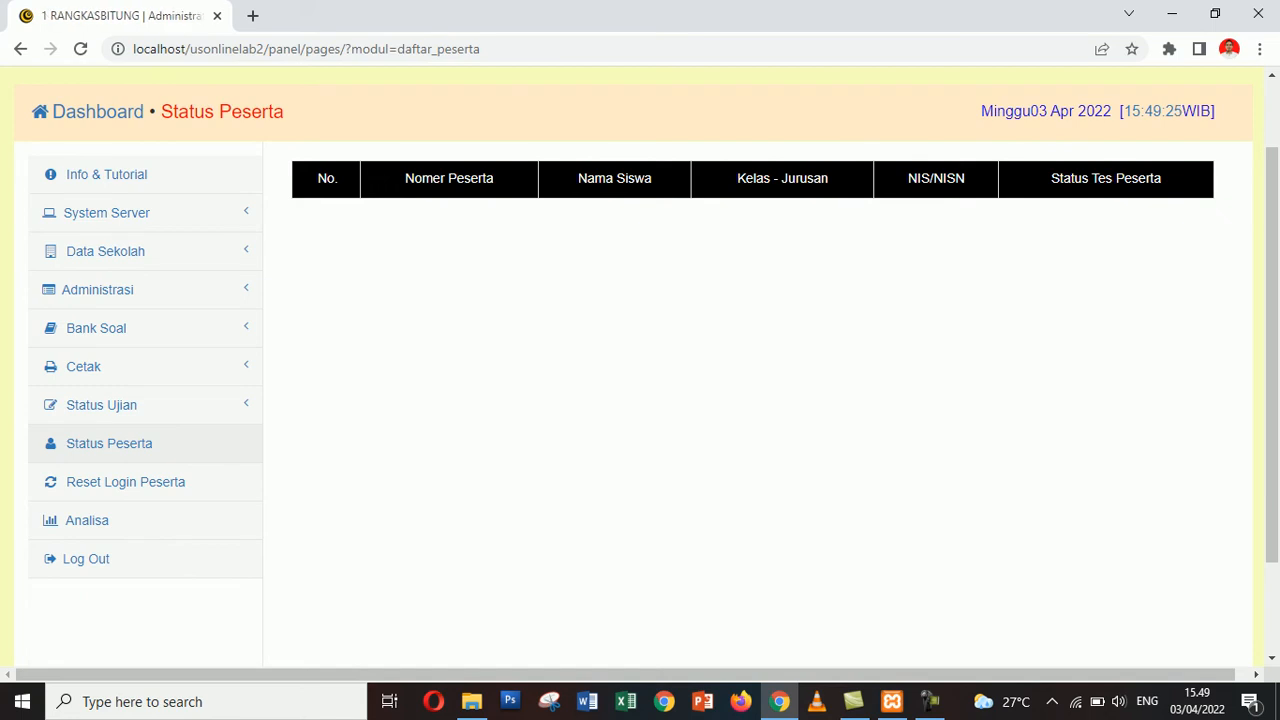
scroll(640, 400, "down", 1)
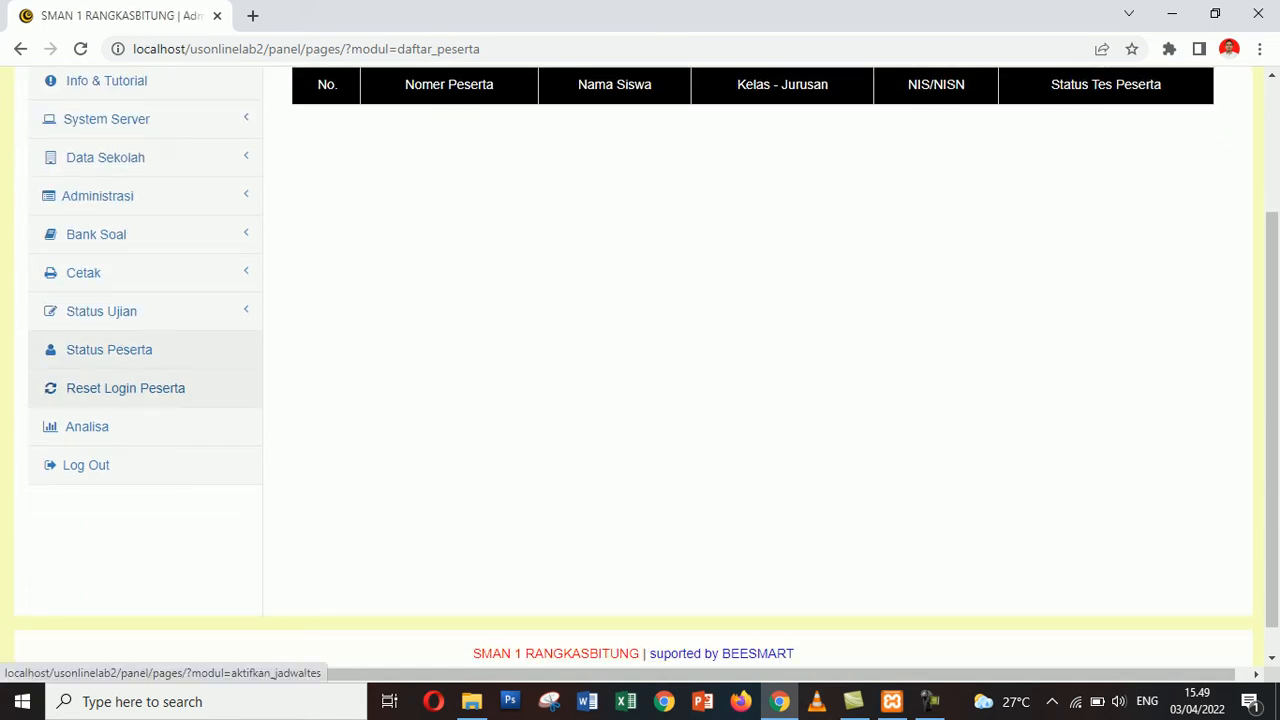
Open the scheduled exam's participant reset list through Reset Login Peserta, check it and return to the exam control list
left_click(125, 388)
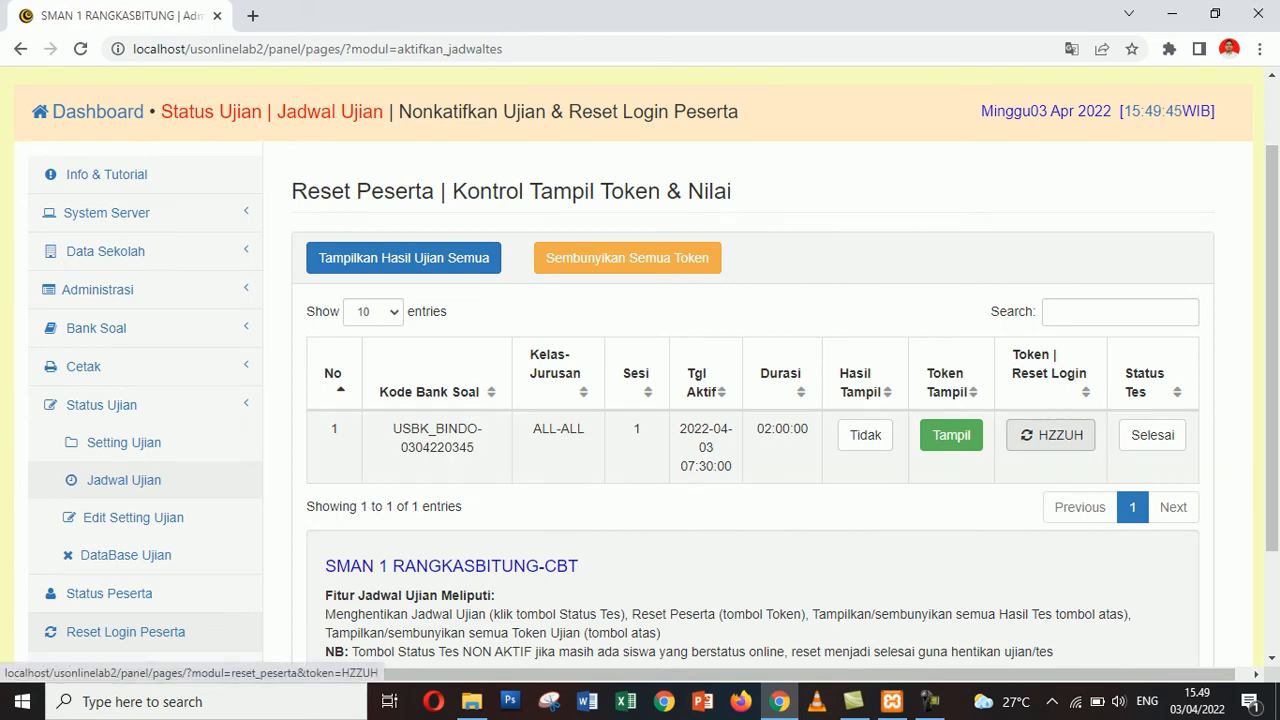
left_click(1050, 435)
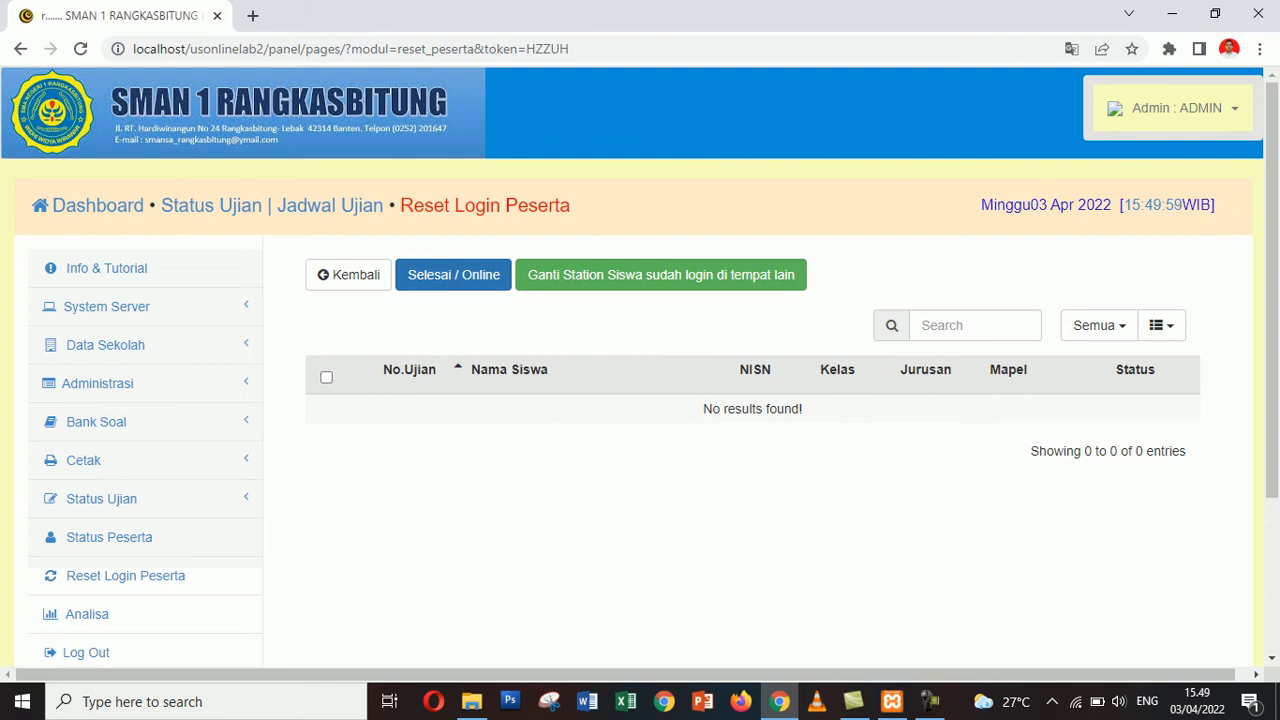
left_click(348, 274)
scroll(640, 360, "down", 3)
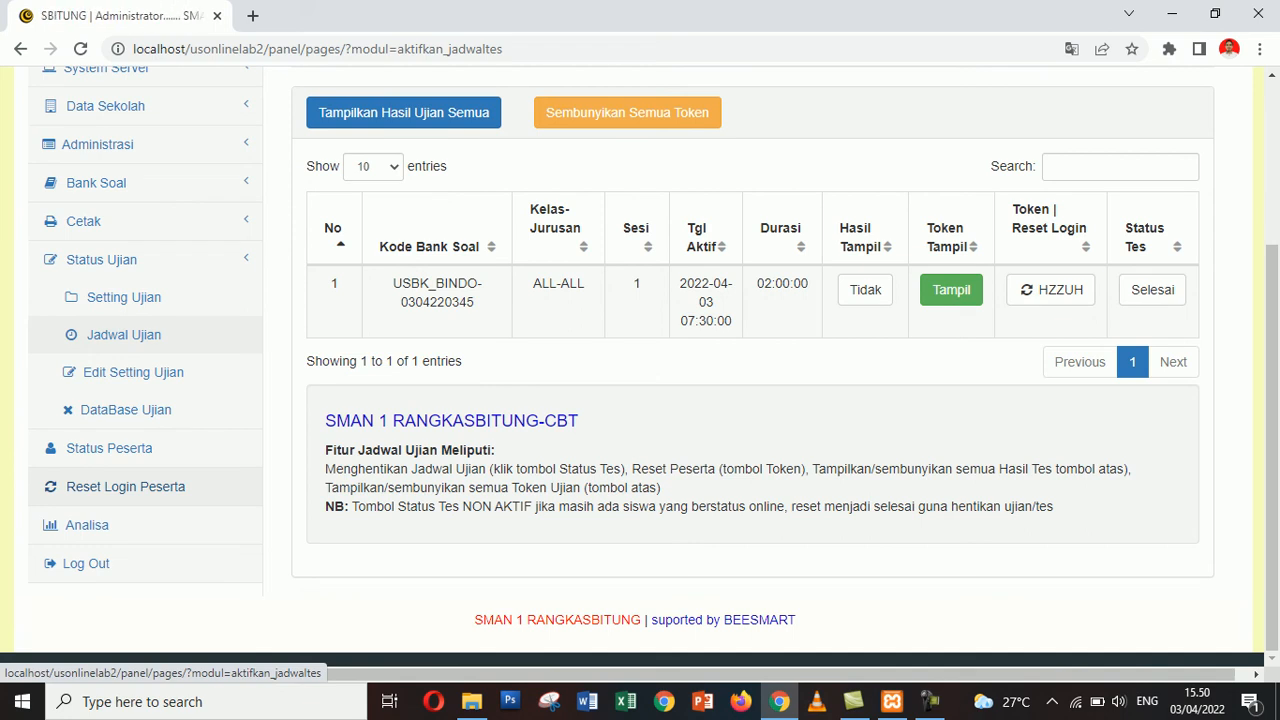
Check the participant list in Status Peserta and the list of exam results in Analisa
left_click(109, 448)
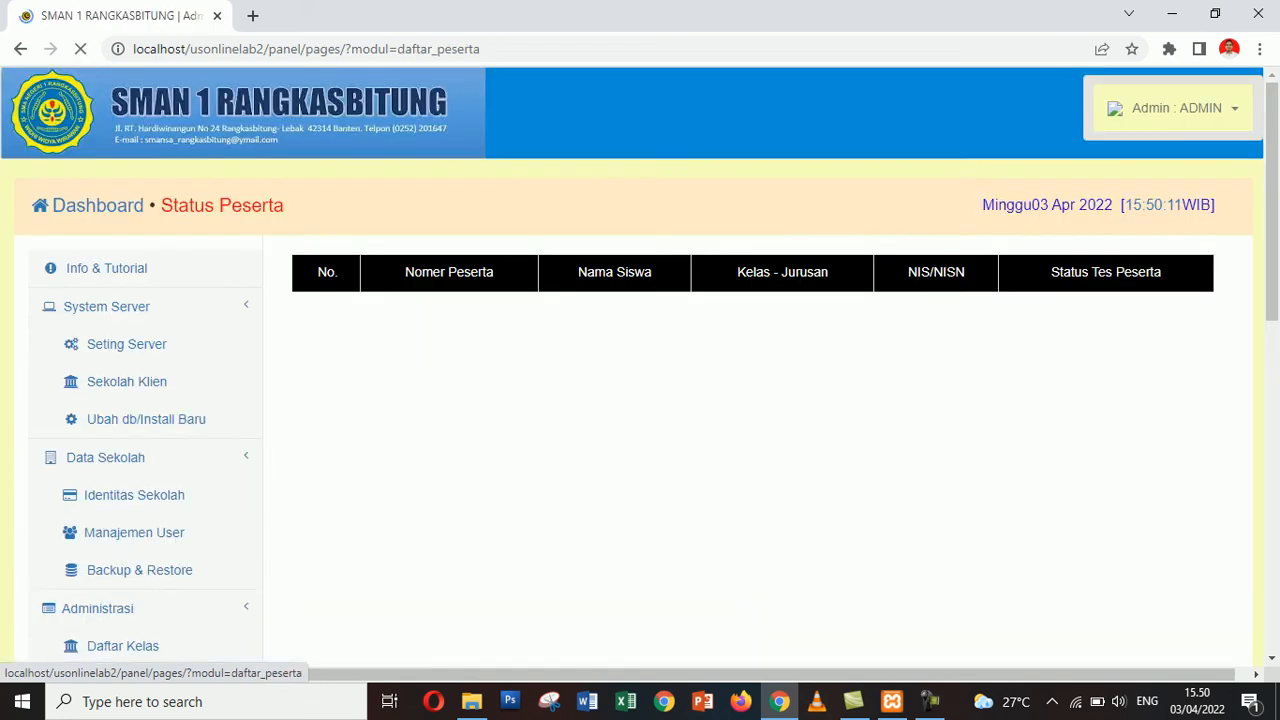
scroll(640, 360, "down", 2)
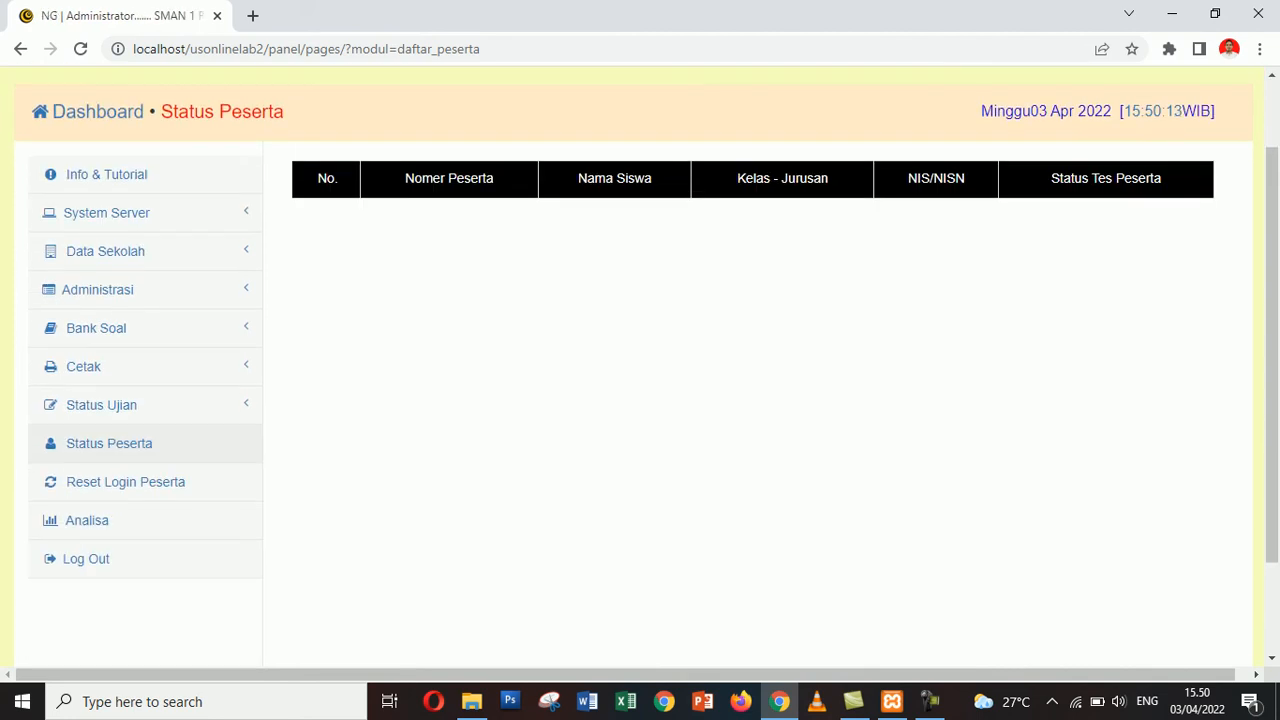
scroll(88, 517, "up", 1)
left_click(88, 517)
scroll(88, 517, "down", 1)
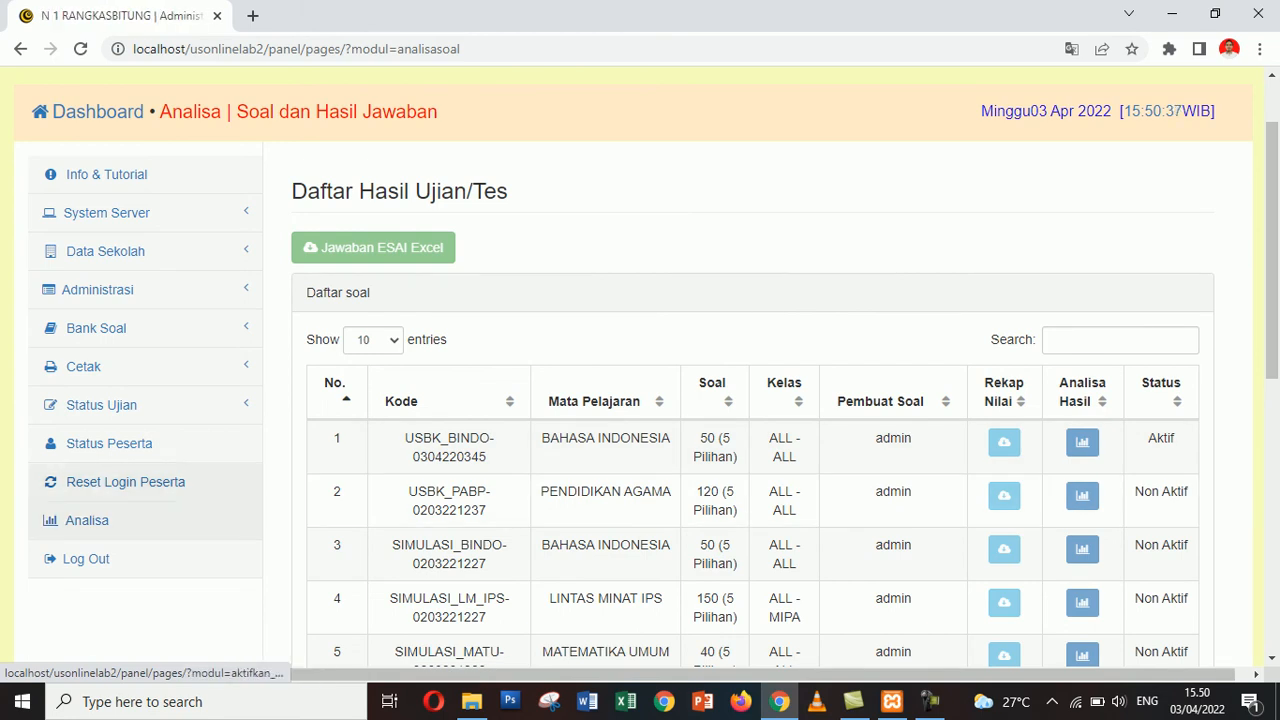
Set the Bahasa Indonesia USBK exam's STATUS to Selesai Ujian through Edit Setting Ujian and update the record
left_click(101, 404)
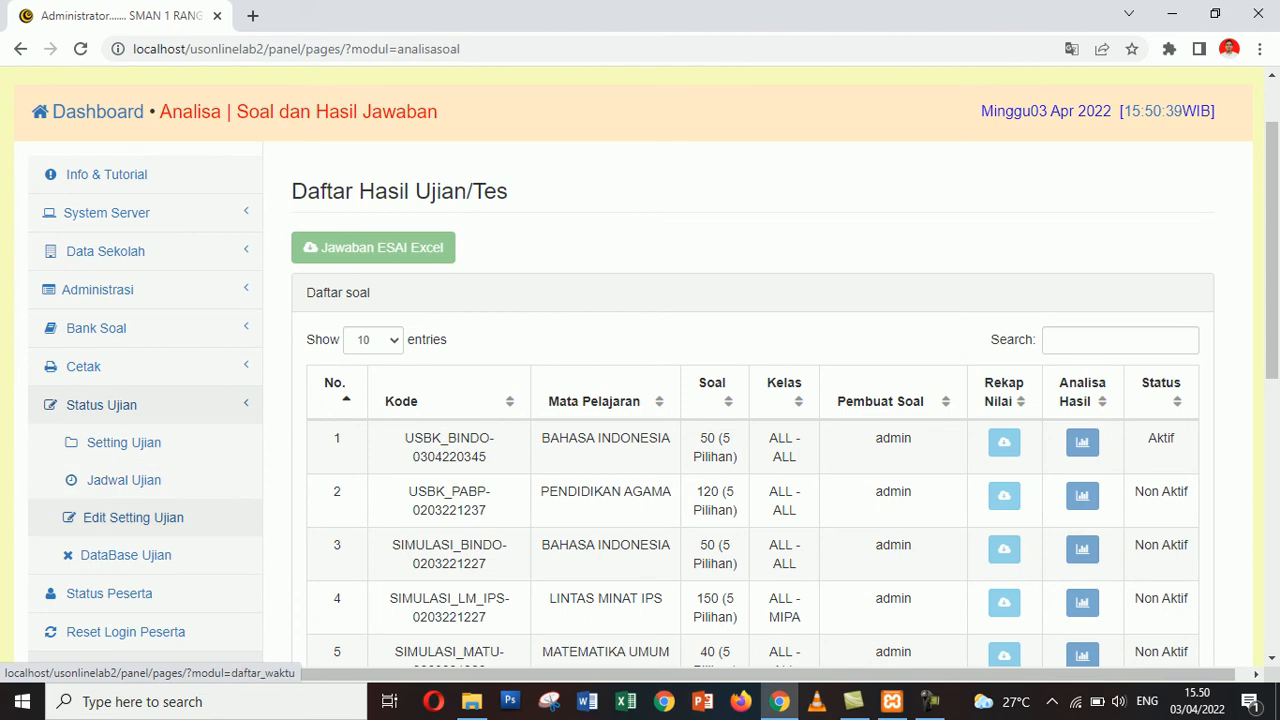
left_click(133, 517)
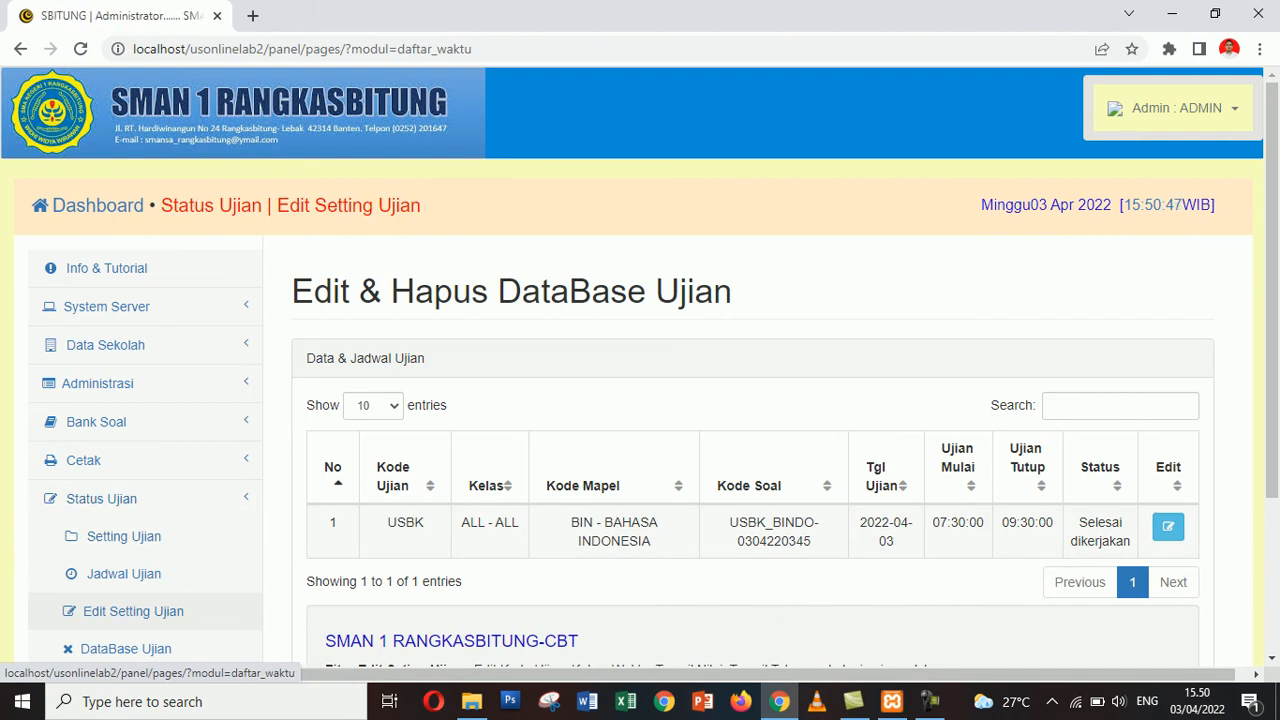
left_click(1168, 526)
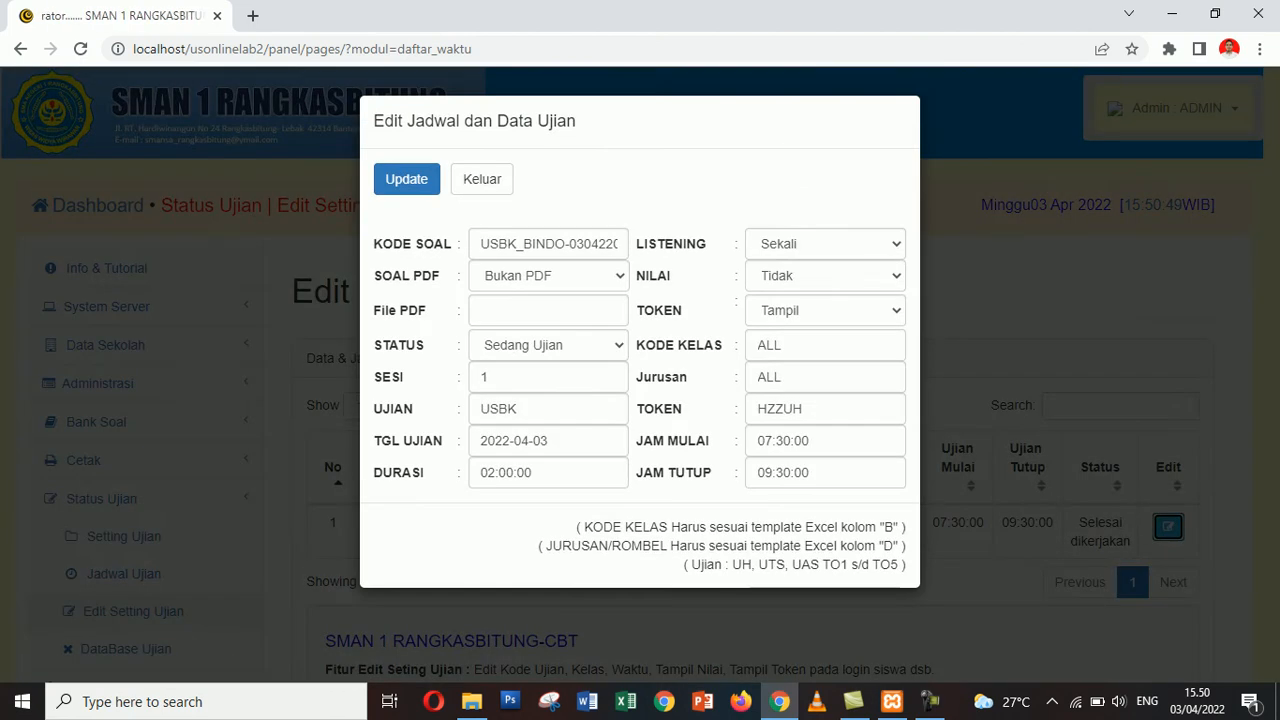
left_click(548, 344)
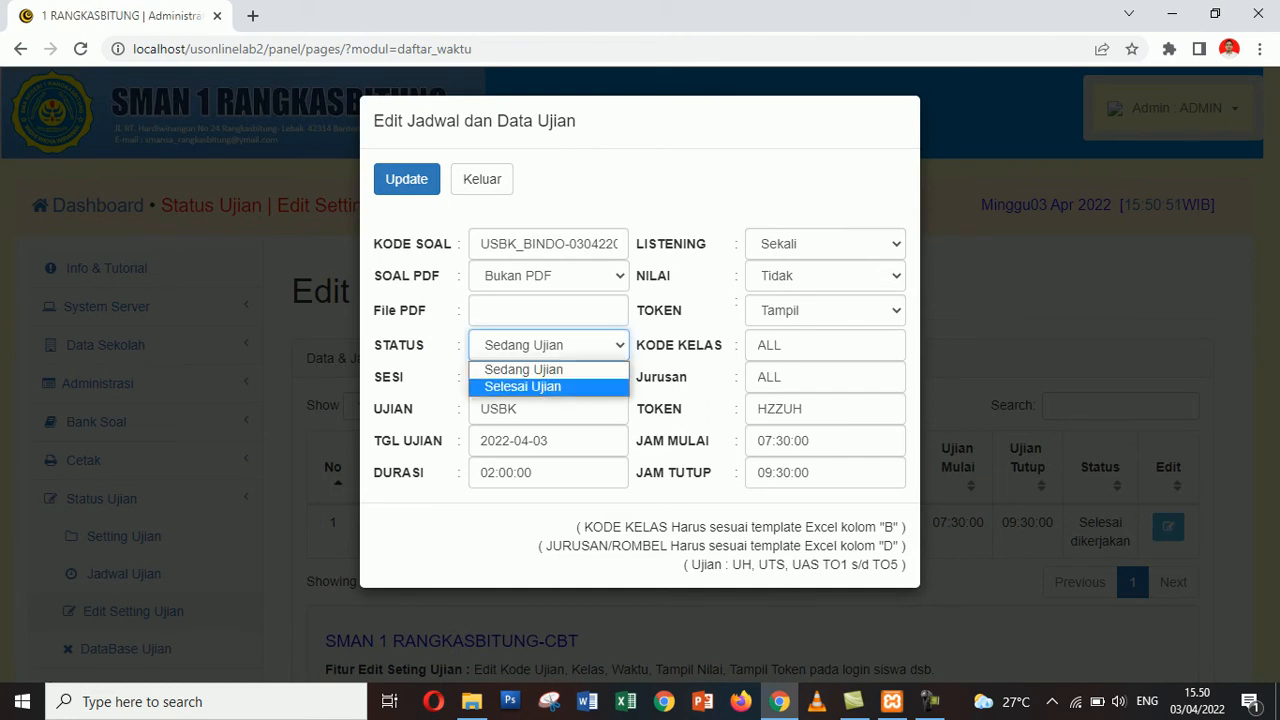
left_click(522, 386)
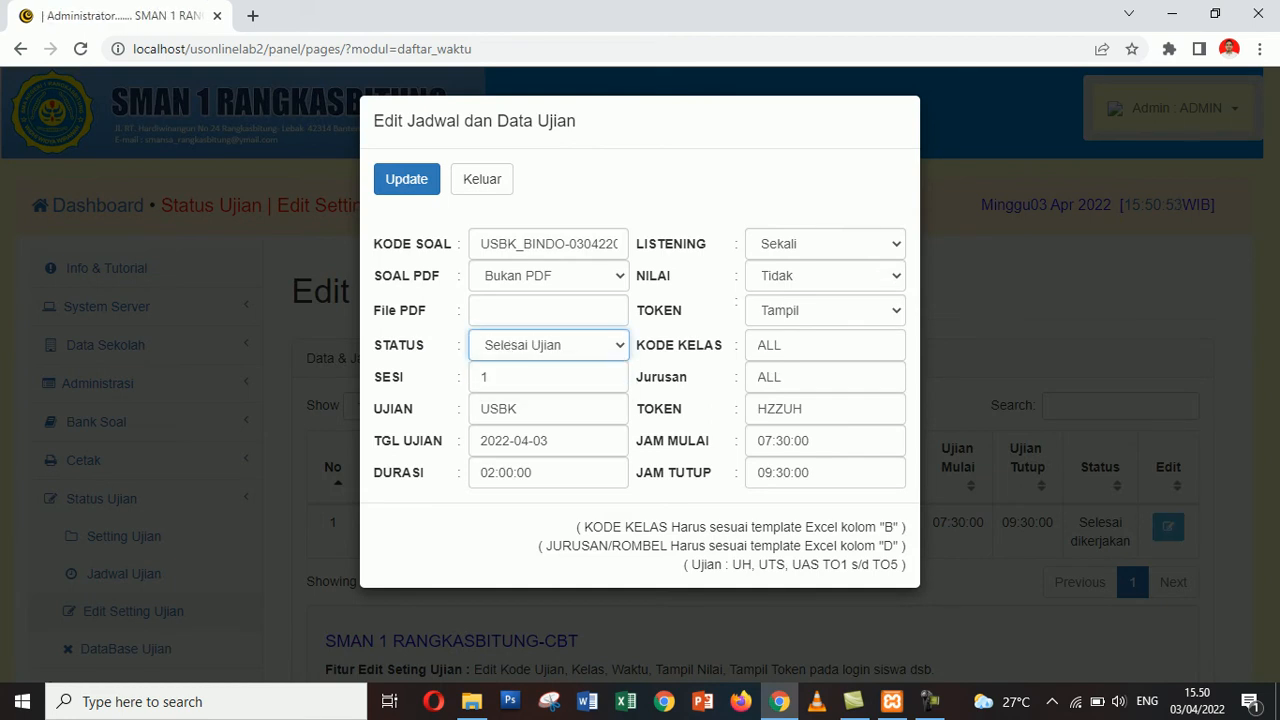
left_click(406, 179)
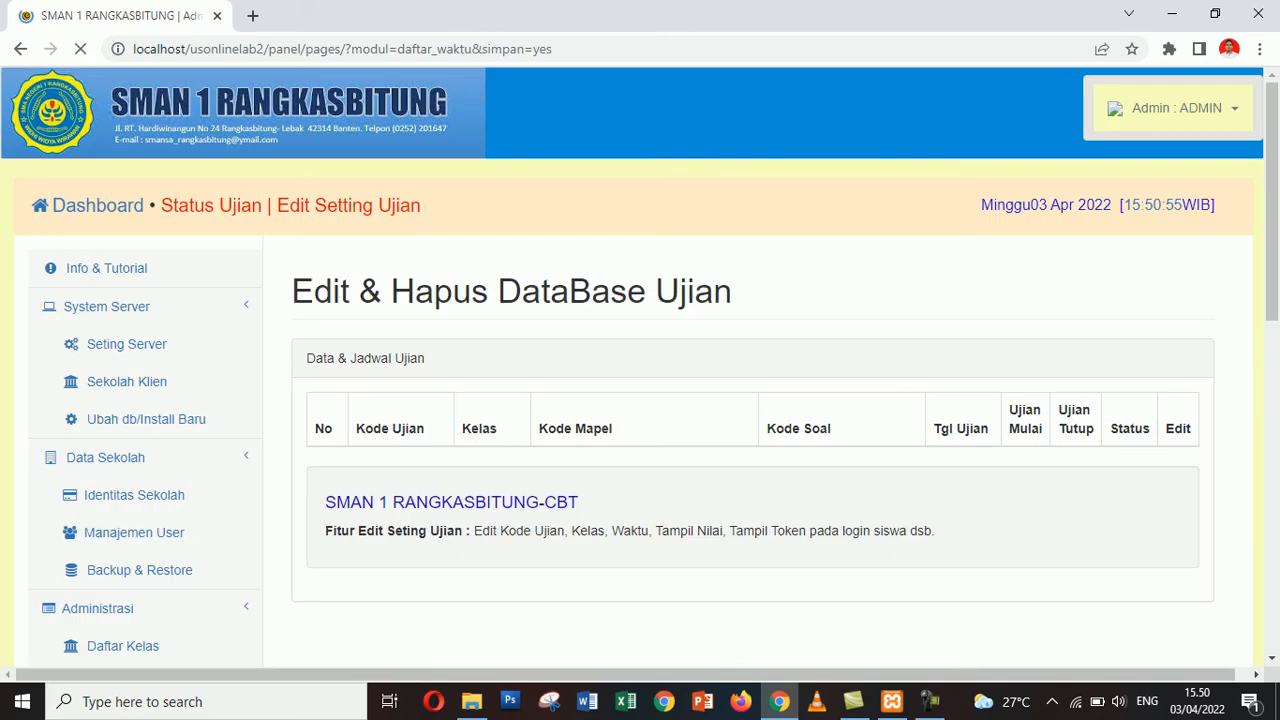
scroll(640, 360, "down", 2)
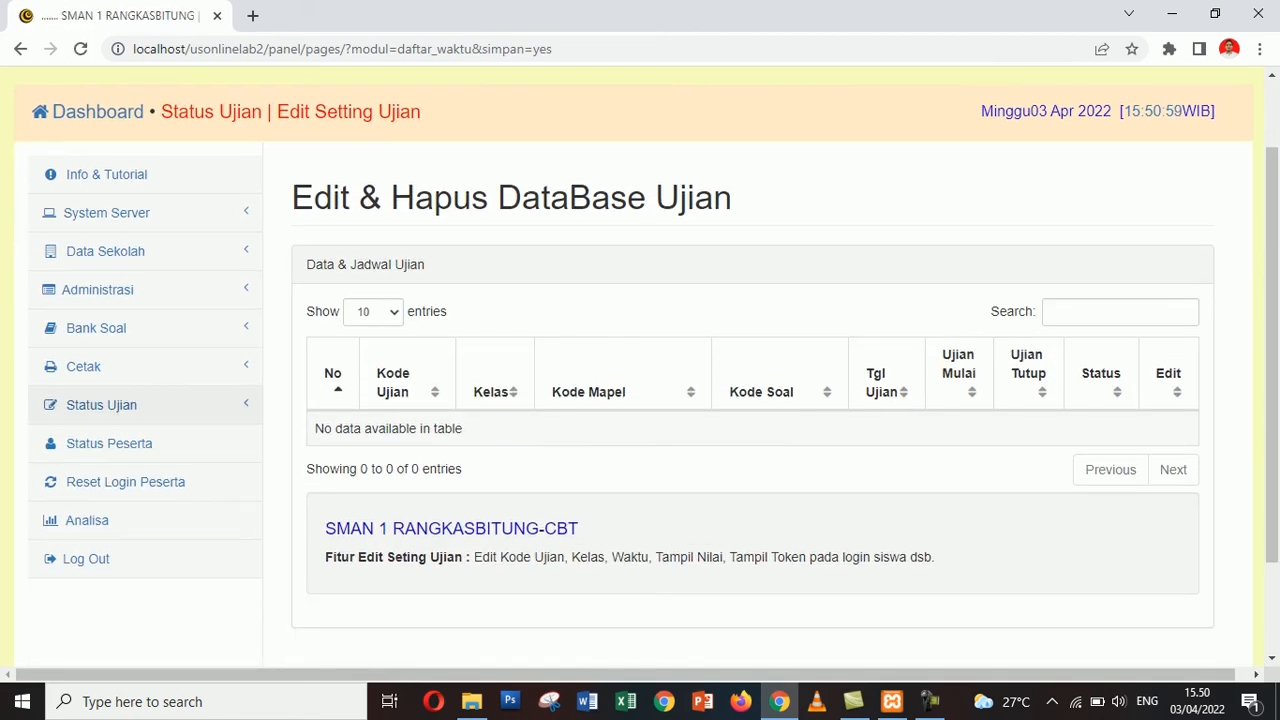
left_click(101, 404)
left_click(123, 442)
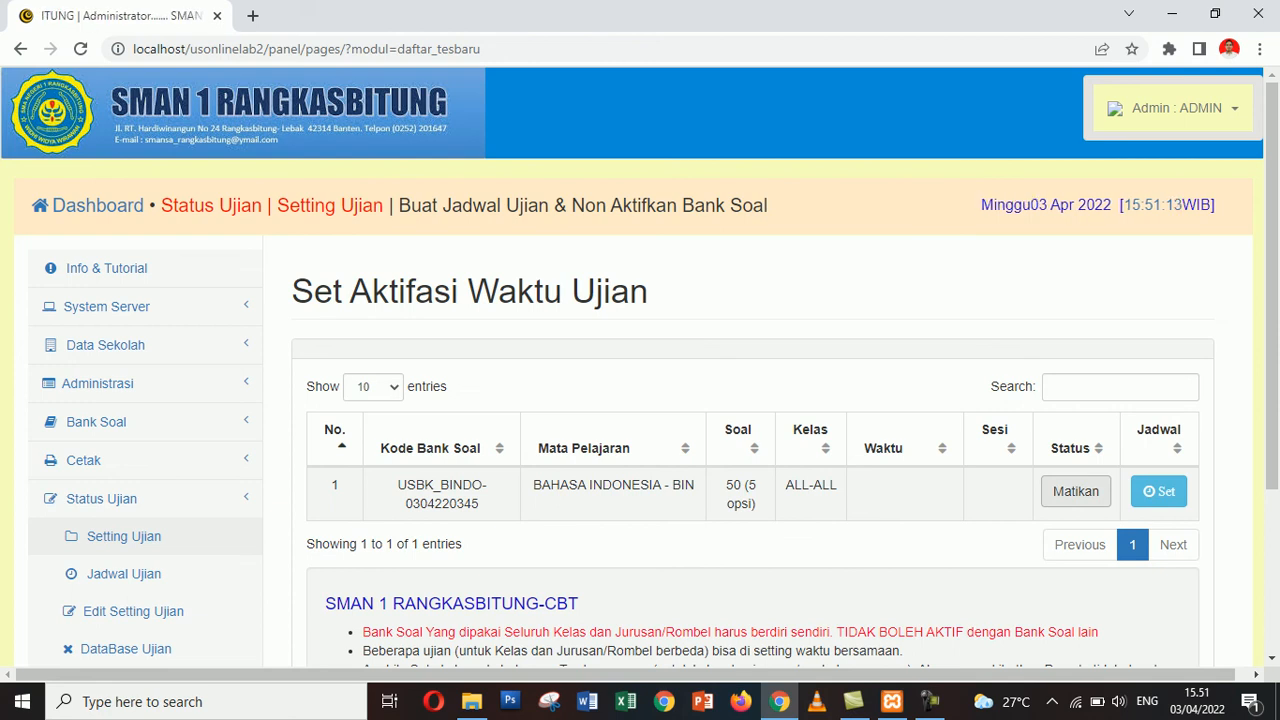
left_click(1075, 491)
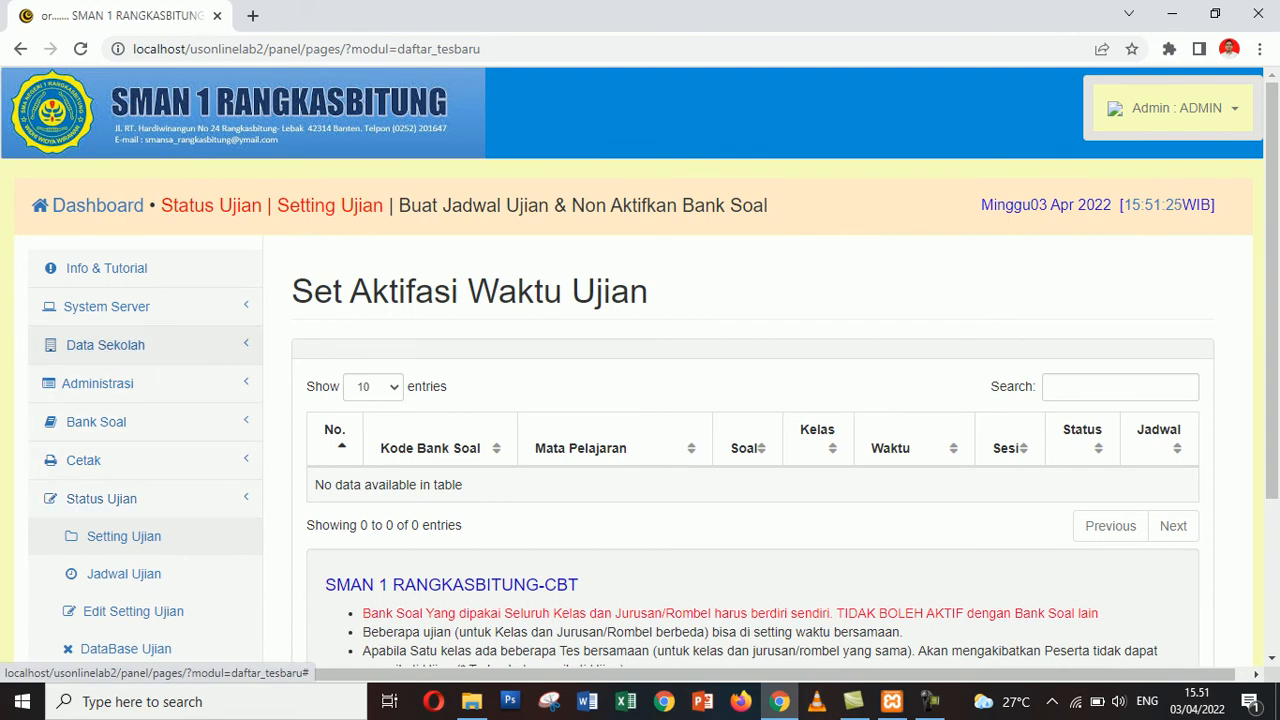
Open Backup & Restore under Data Sekolah and back up the Data Hasil Ujian tables
left_click(105, 344)
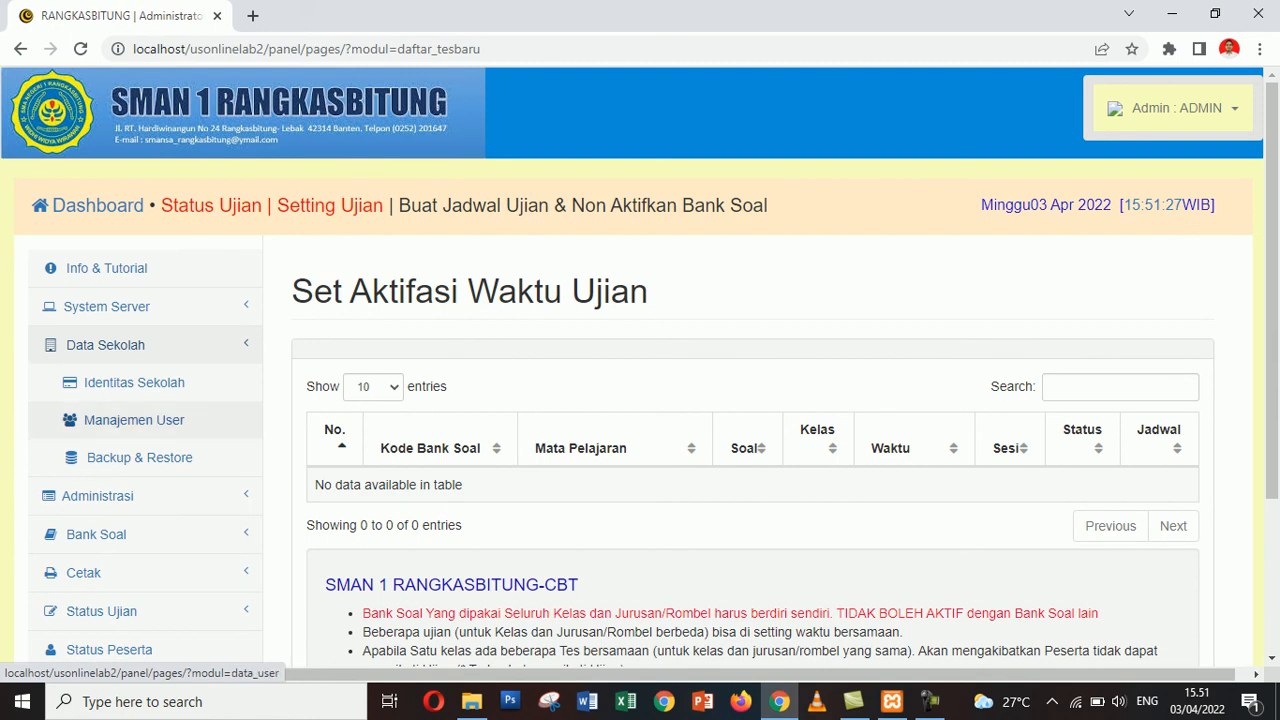
left_click(139, 457)
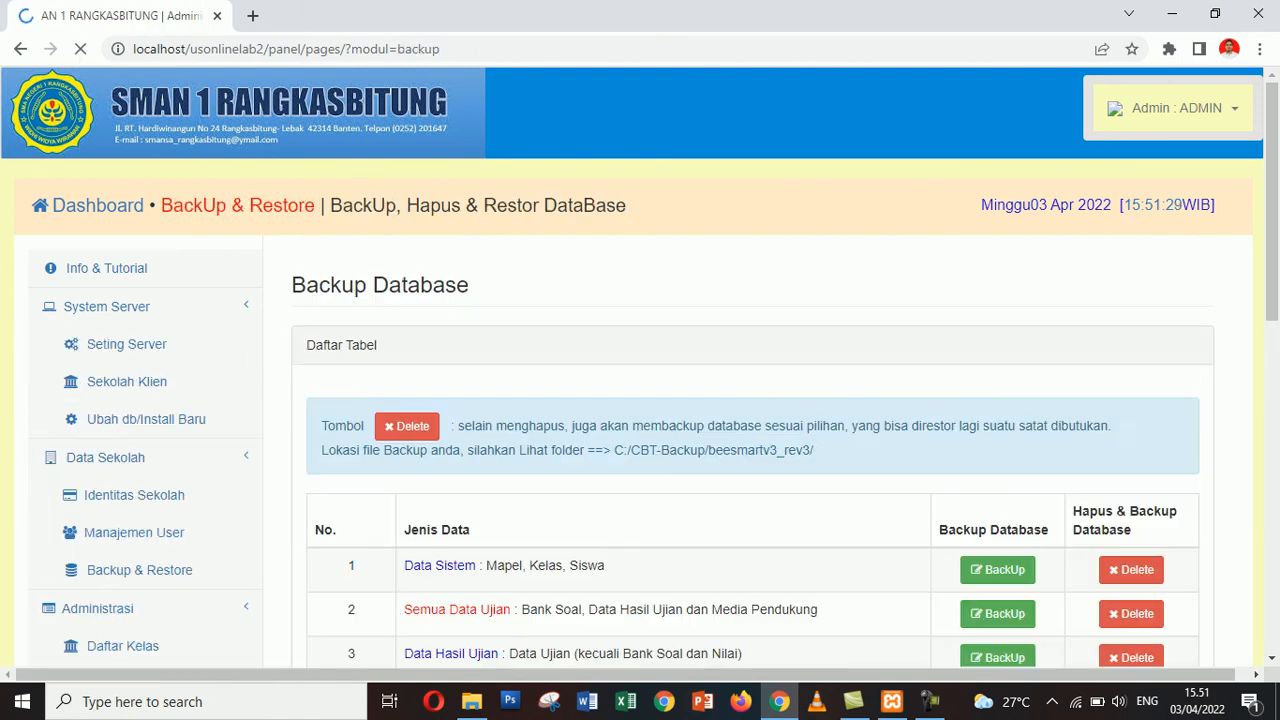
scroll(139, 457, "down", 3)
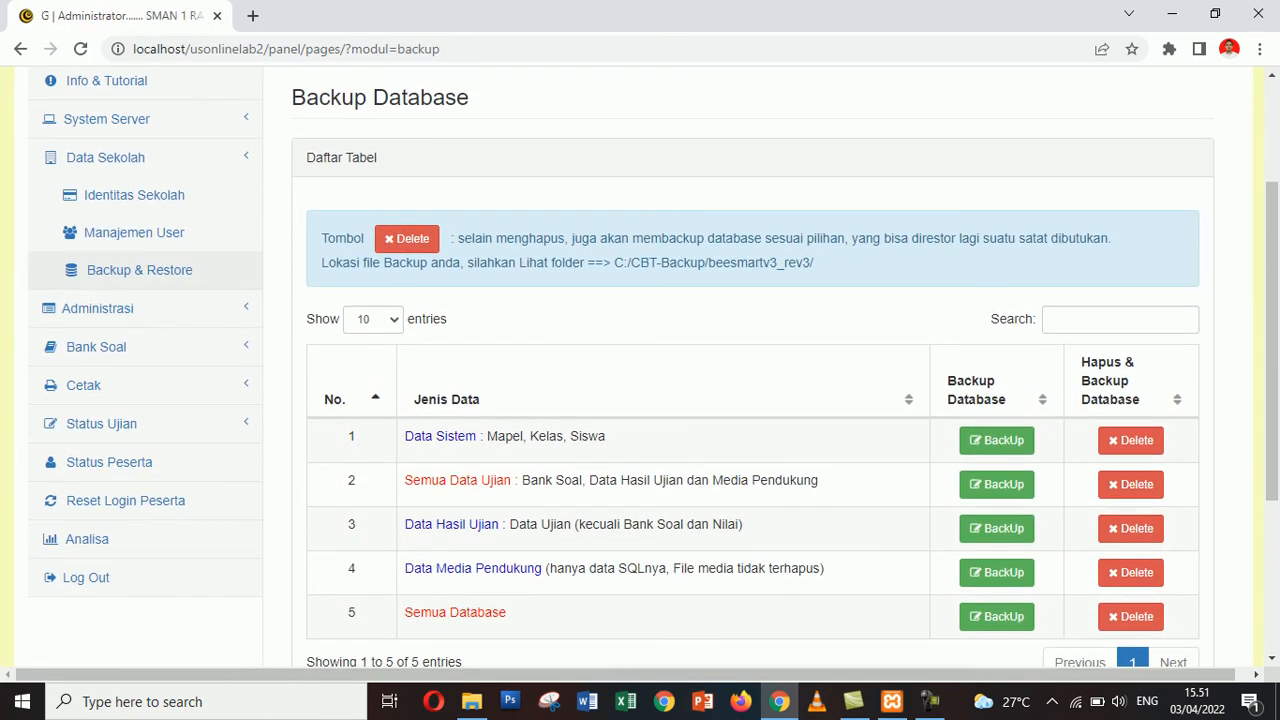
scroll(653, 367, "down", 1)
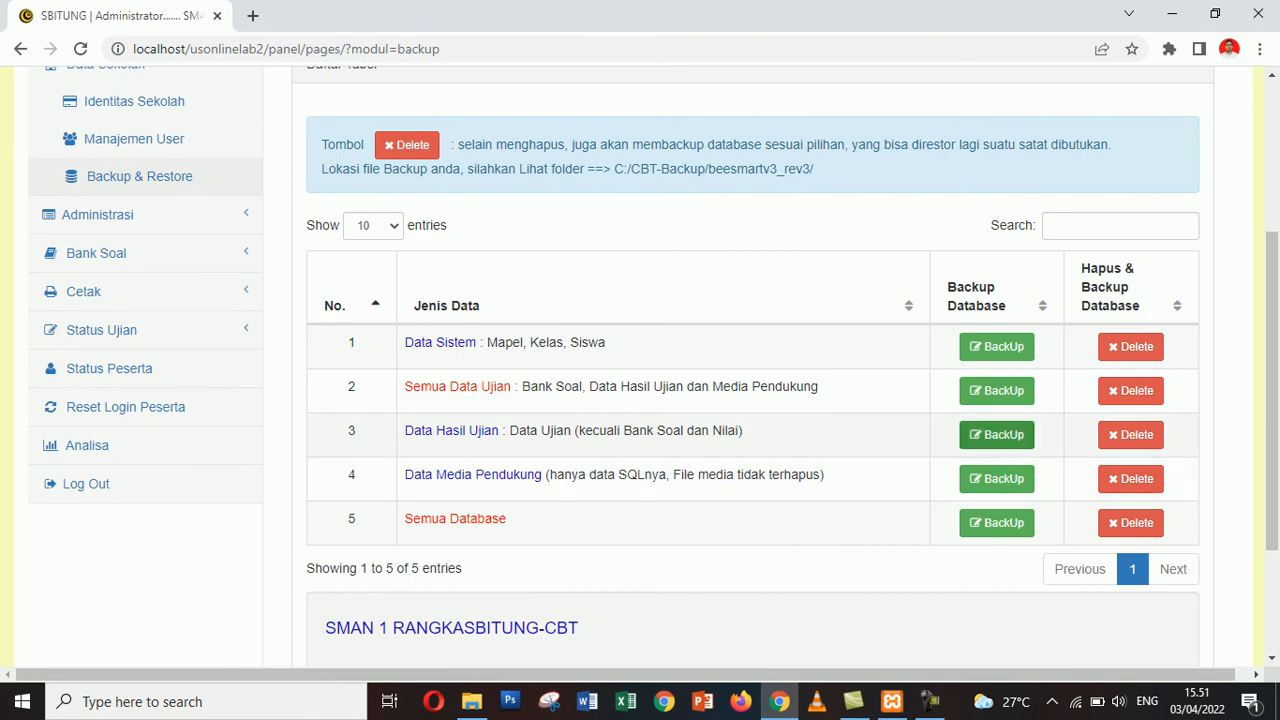
left_click(997, 434)
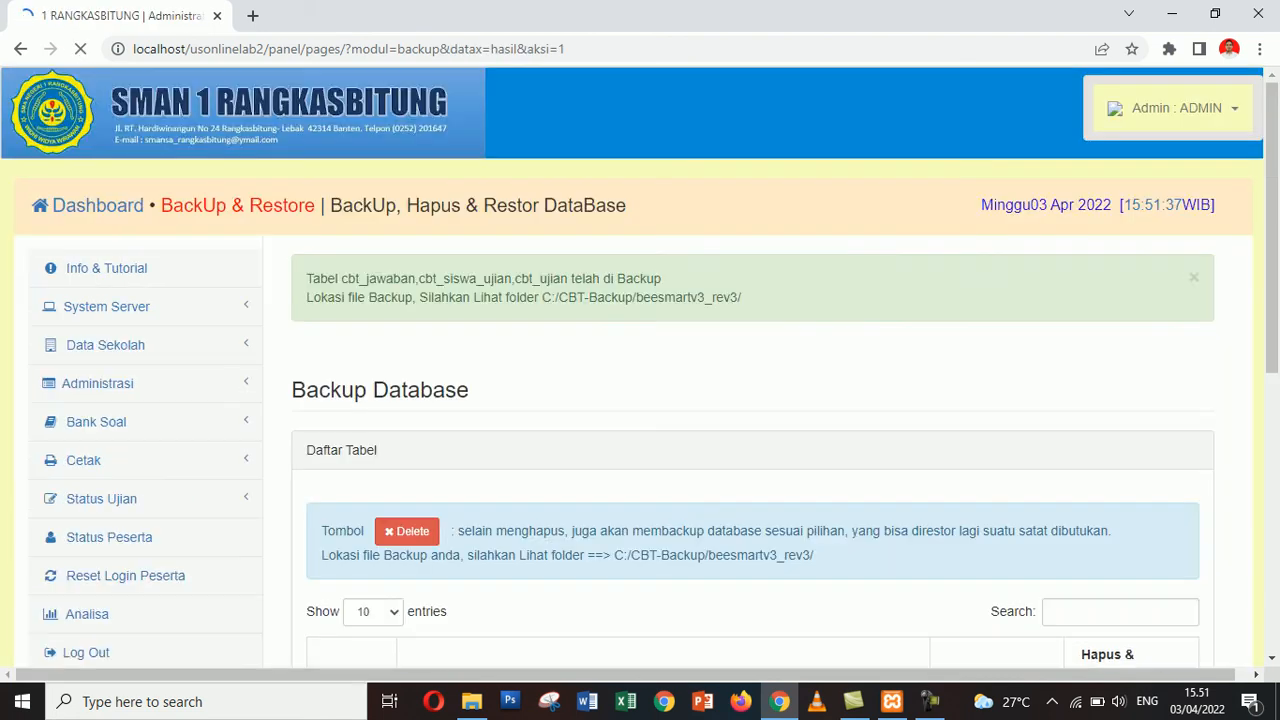
Delete the Data Hasil Ujian data with its automatic backup and review the Backup Database page
scroll(997, 440, "down", 3)
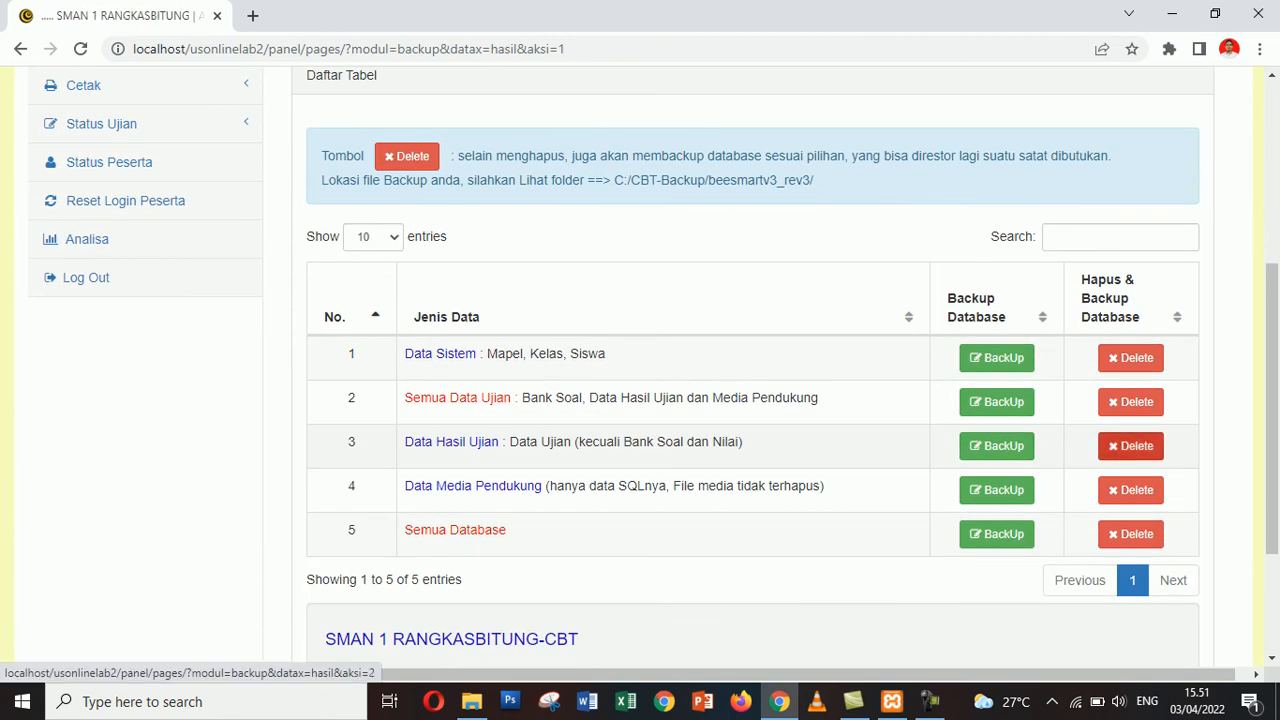
left_click(1130, 445)
scroll(1130, 445, "down", 3)
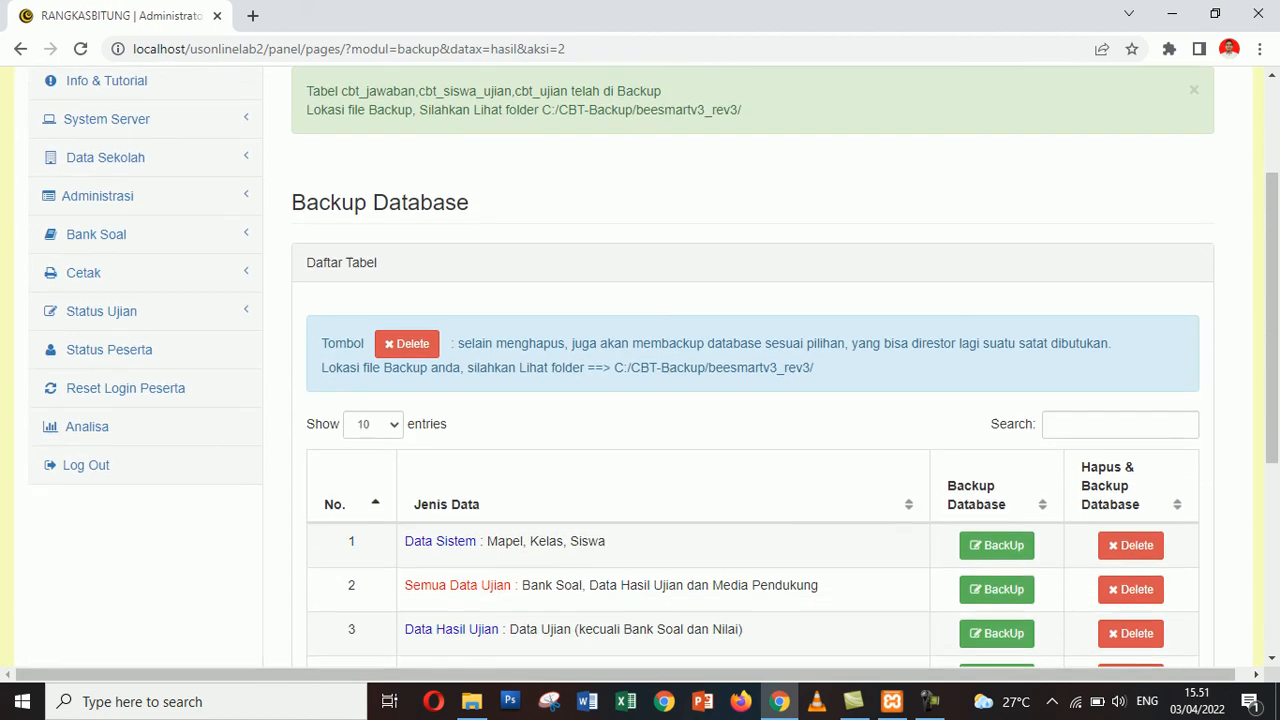
scroll(1130, 402, "down", 2)
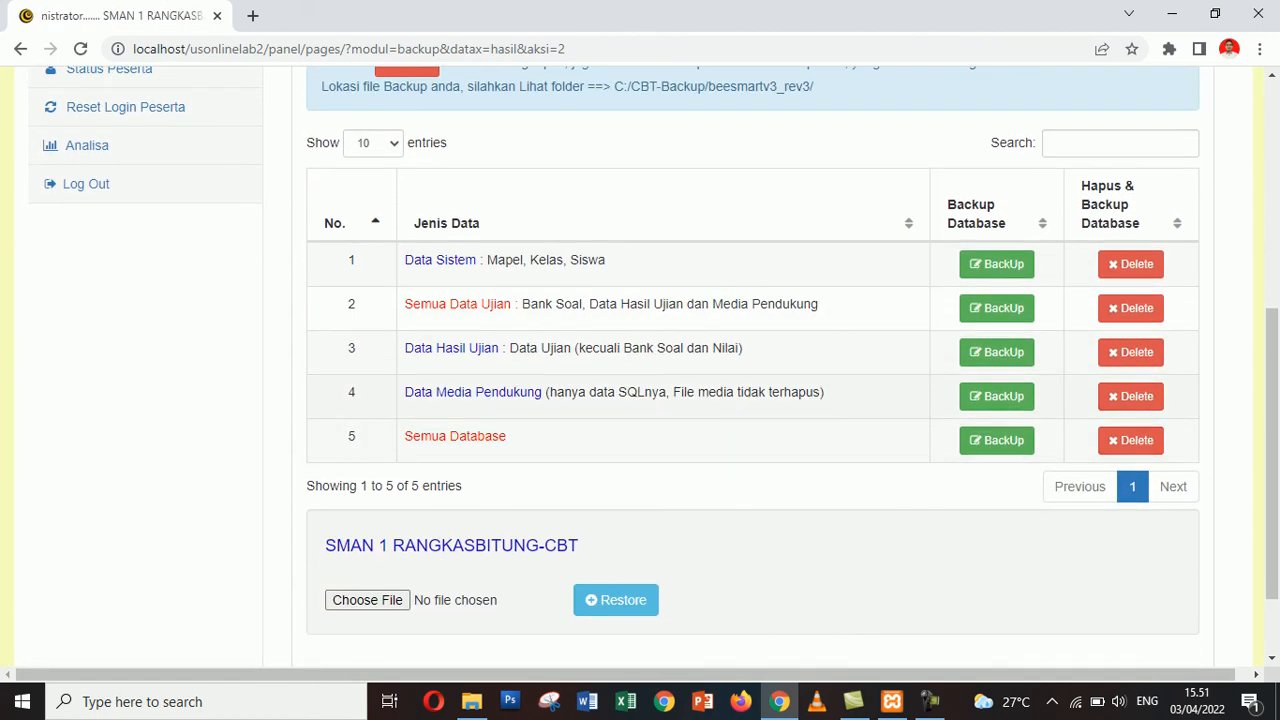
scroll(1130, 402, "up", 2)
scroll(145, 485, "up", 2)
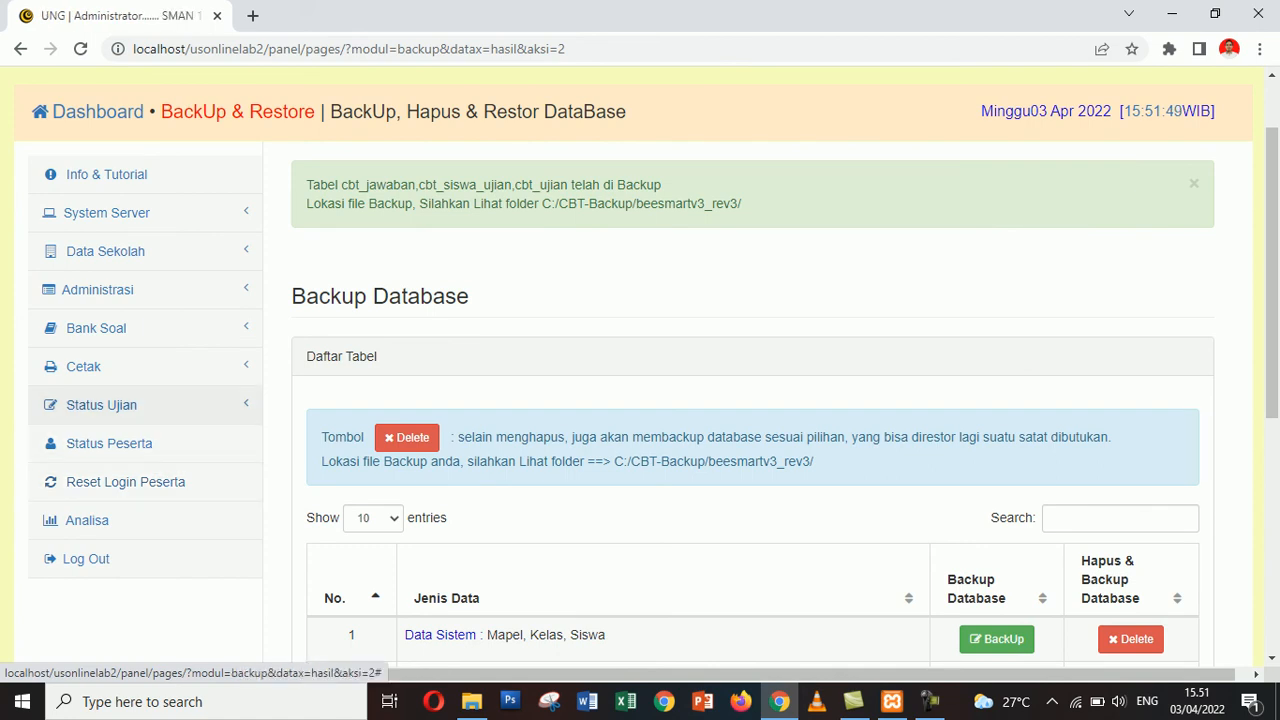
left_click(96, 328)
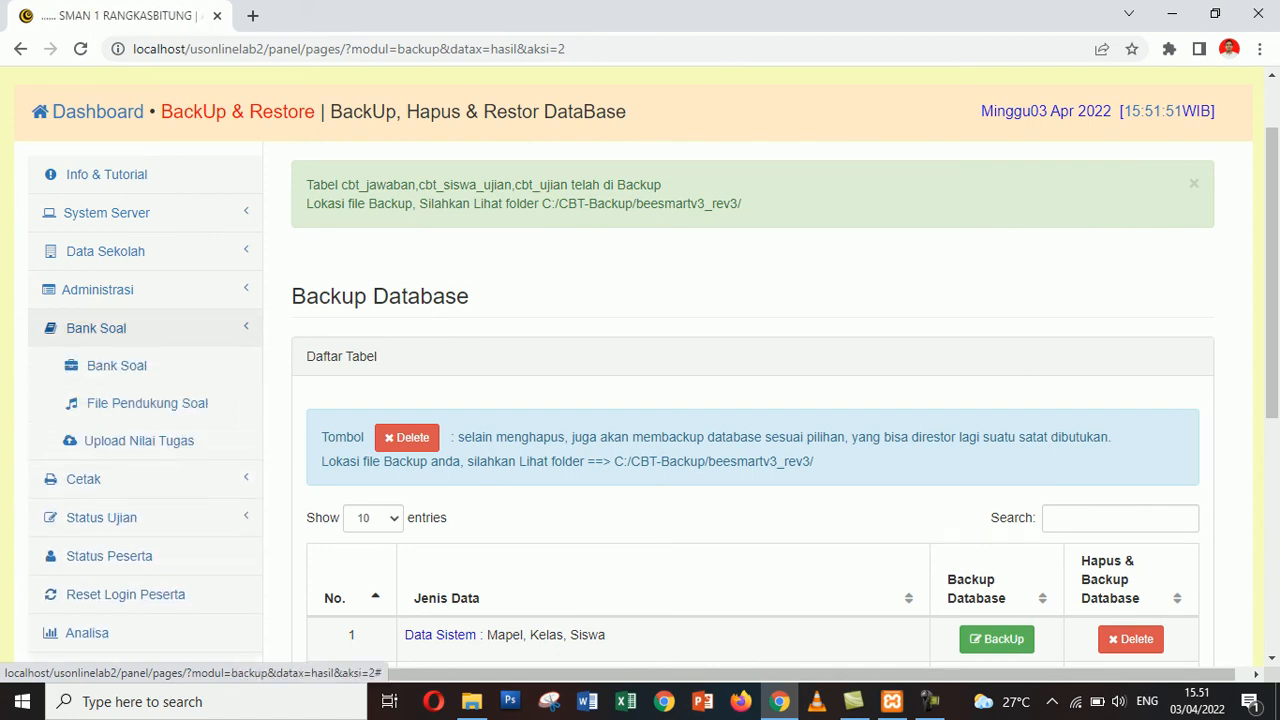
left_click(114, 363)
scroll(640, 400, "down", 4)
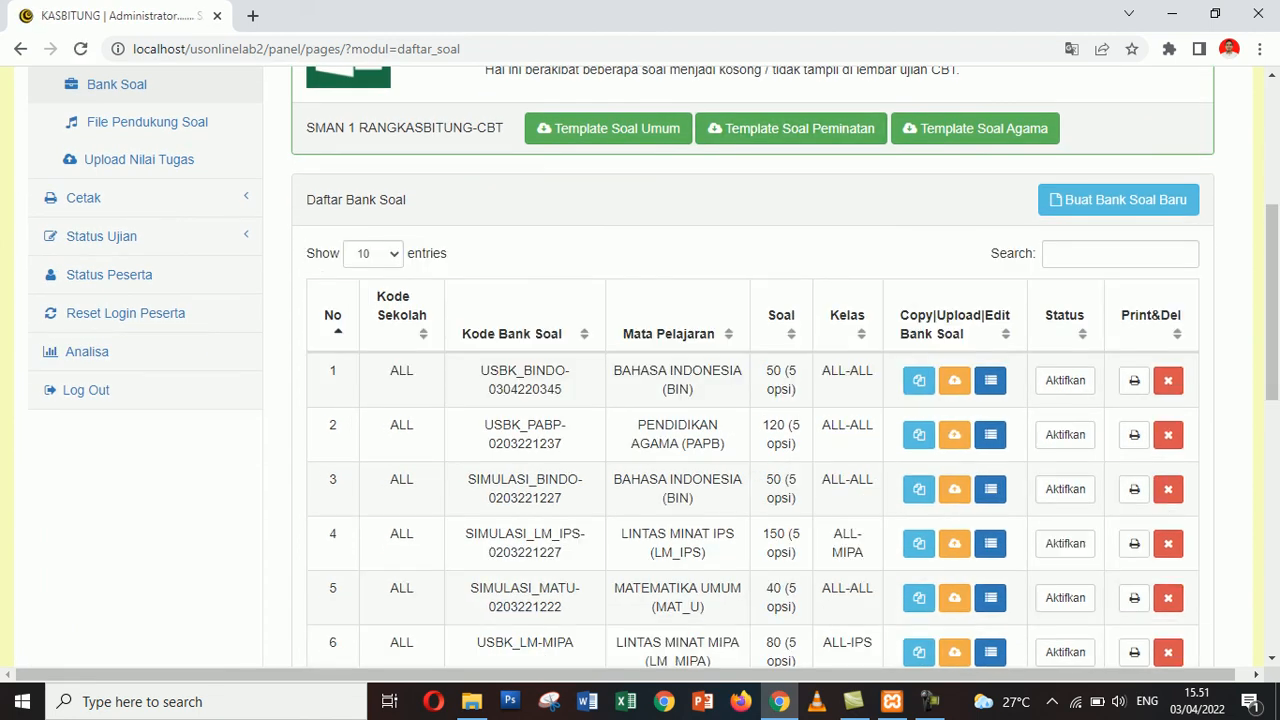
left_click(1065, 380)
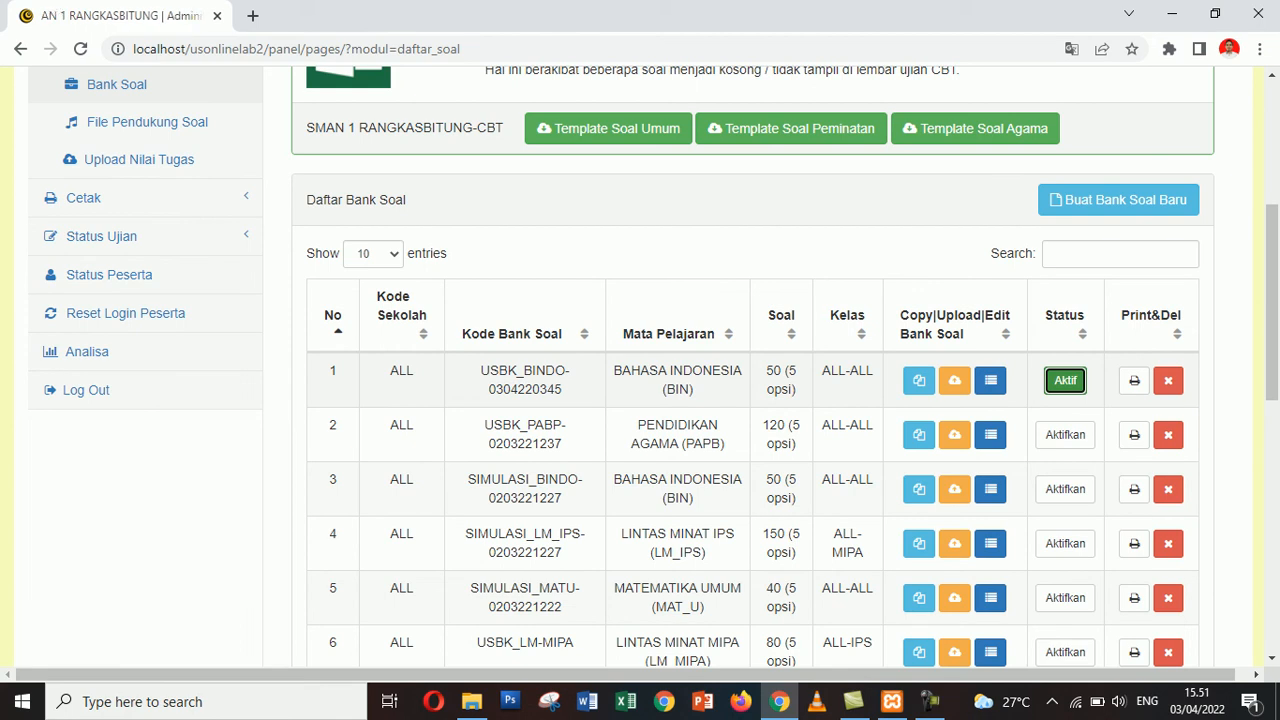
Open the schedule form for the Bahasa Indonesia exam from Setting Ujian and set Jenis Ujian to UJIAN SEKOLAH BERBASIS KOMPUTER
scroll(100, 330, "up", 1)
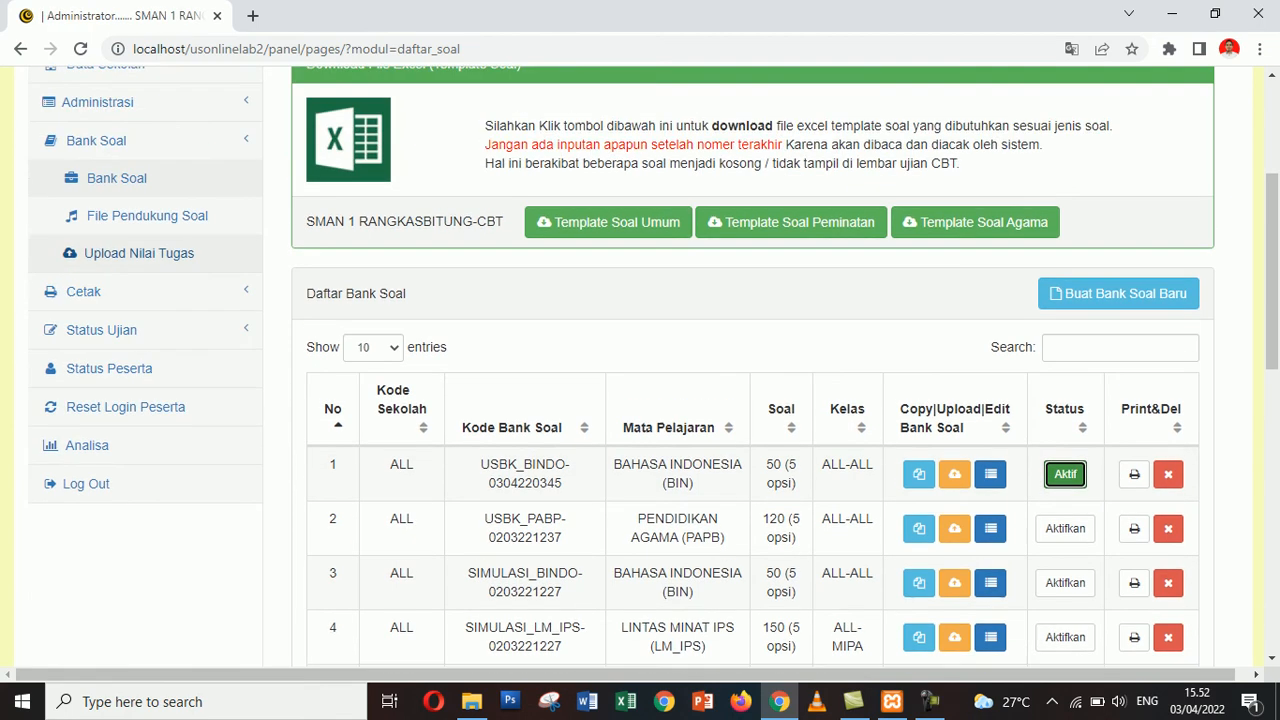
left_click(100, 330)
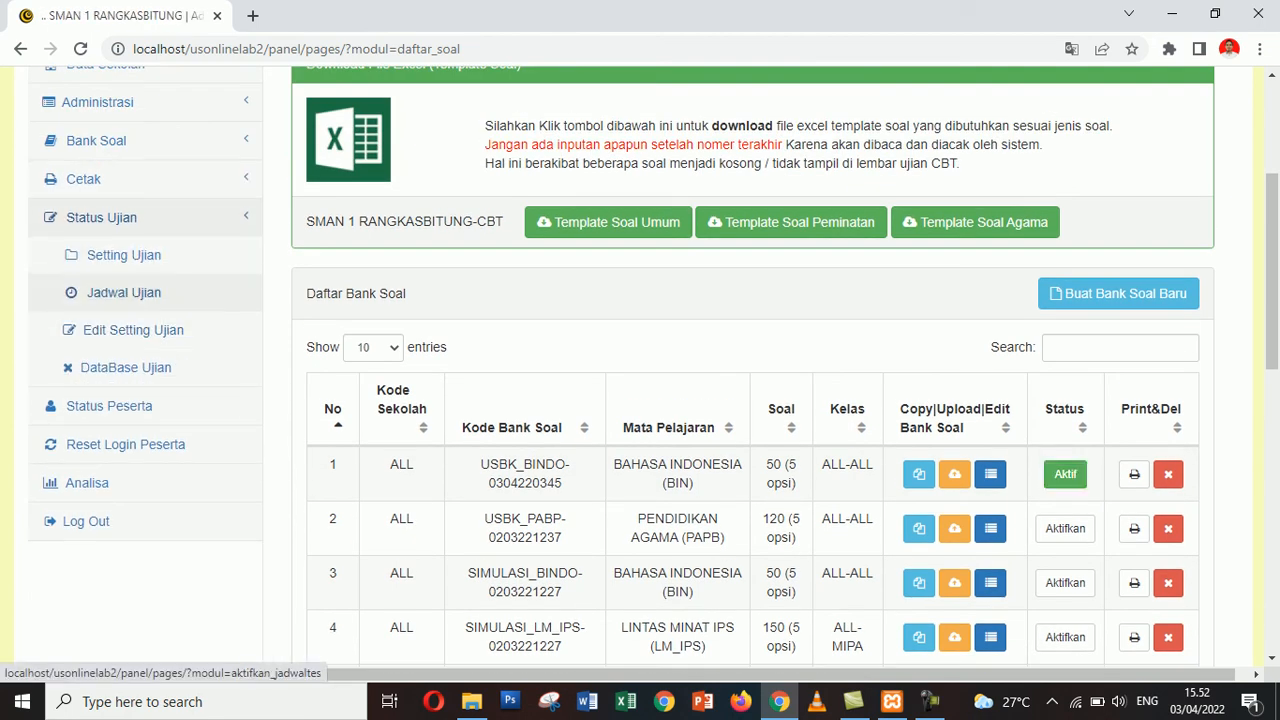
left_click(123, 255)
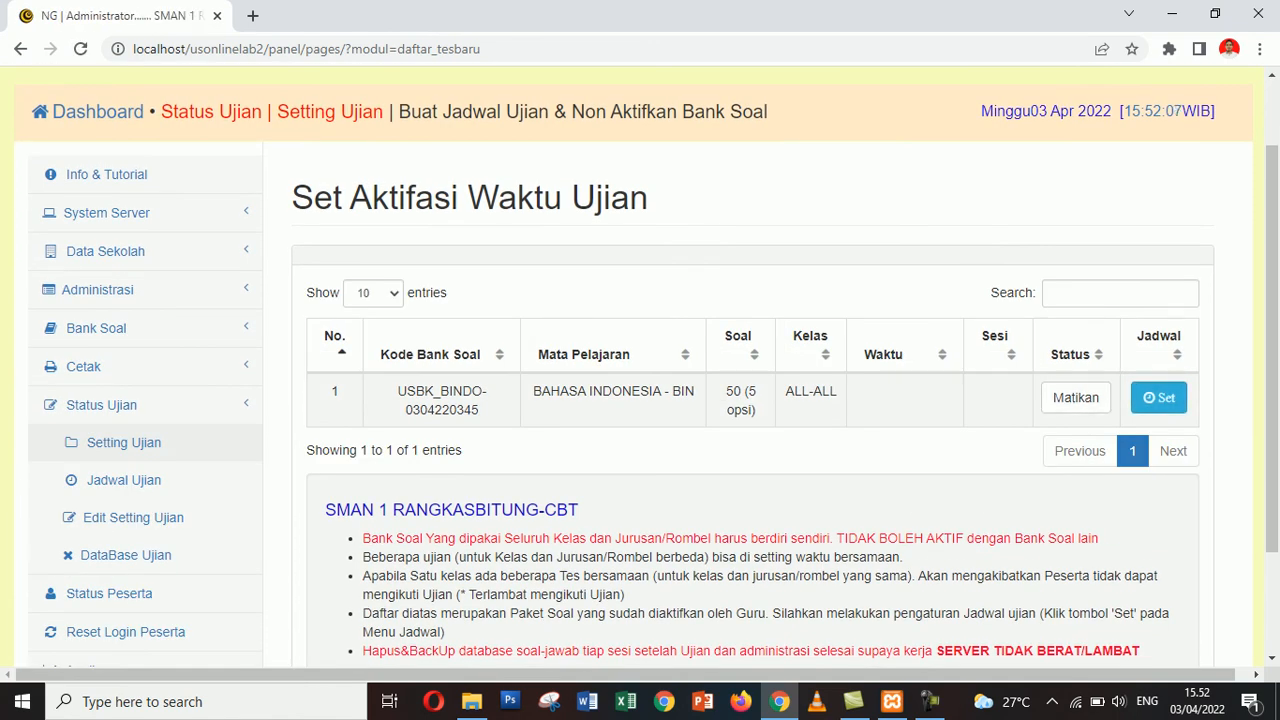
left_click(1159, 397)
left_click(630, 341)
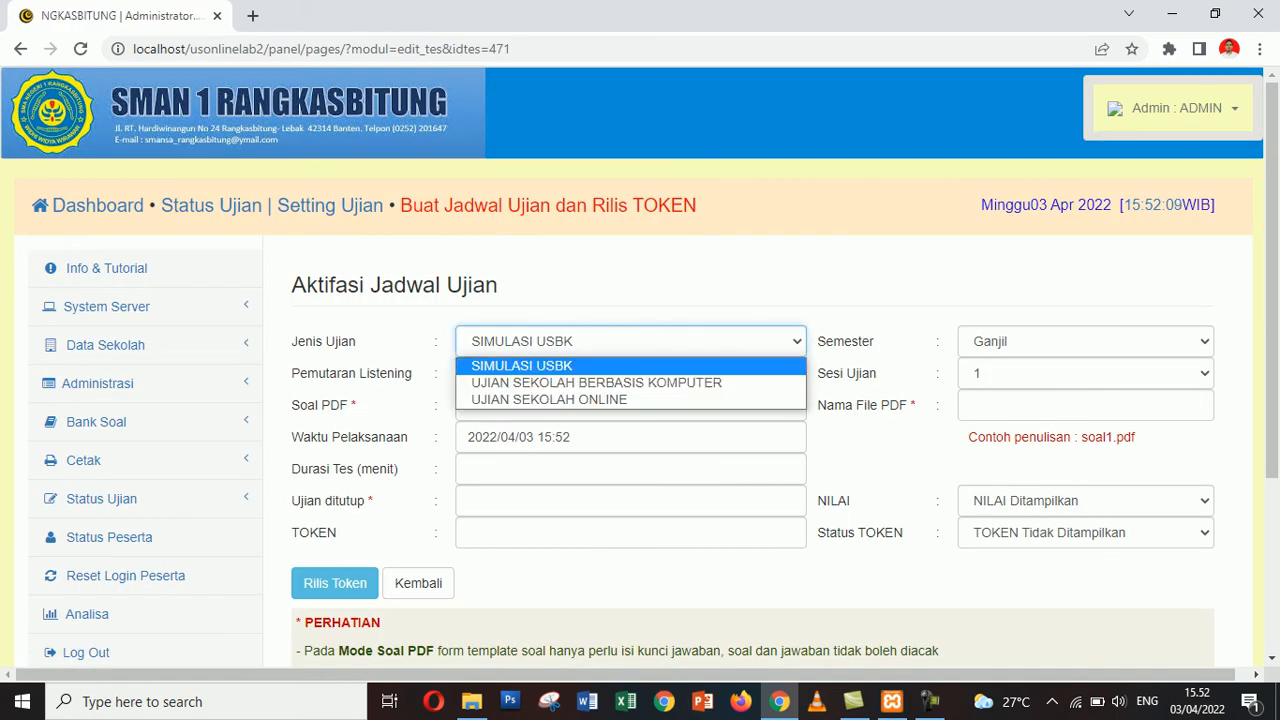
left_click(600, 382)
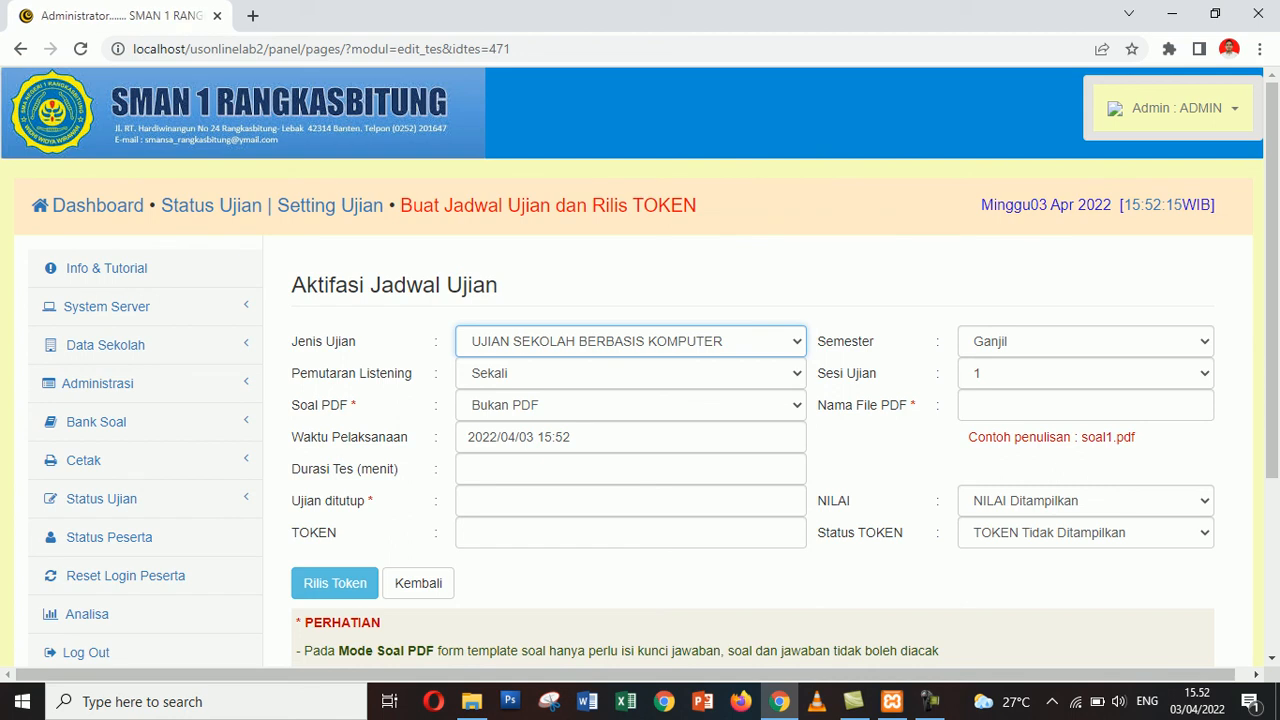
Set the exam's Waktu Pelaksanaan to 2022/04/03 10:00
left_click(563, 437)
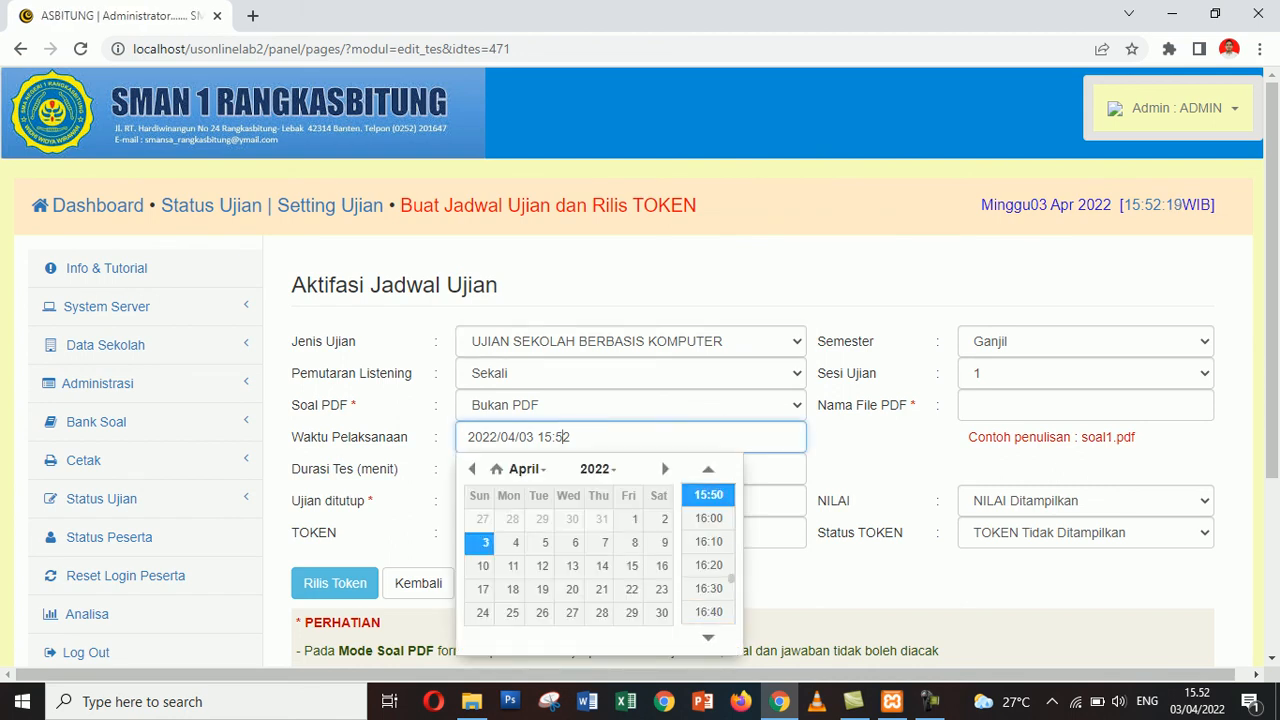
left_click(708, 469)
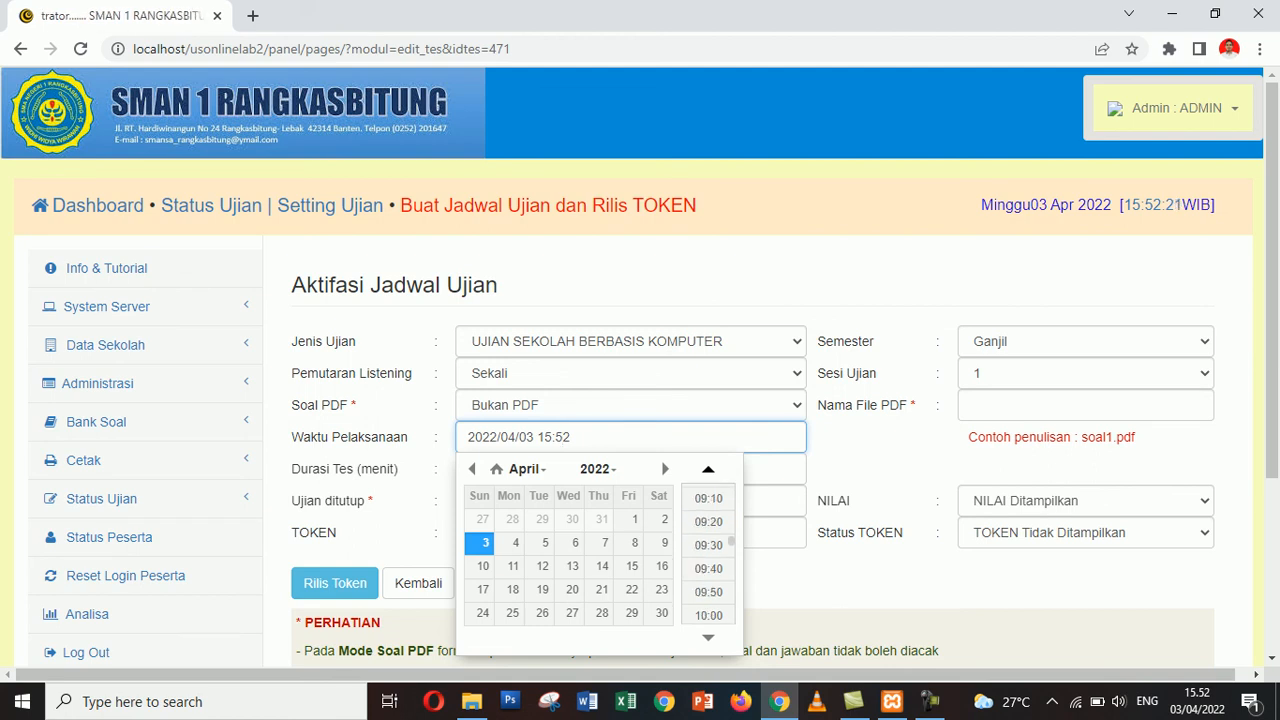
left_click(708, 615)
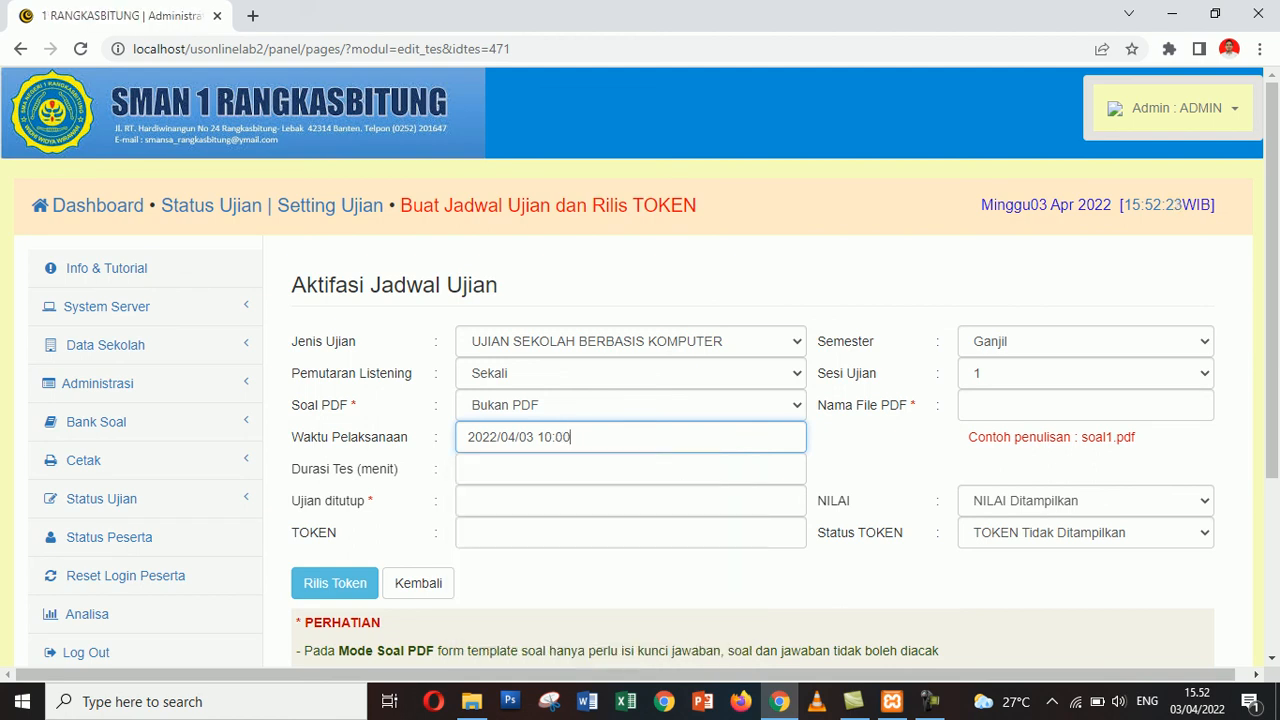
Set the exam's Durasi Tes to 120 minutes and its Ujian ditutup time to 12.00
left_click(630, 469)
type("120")
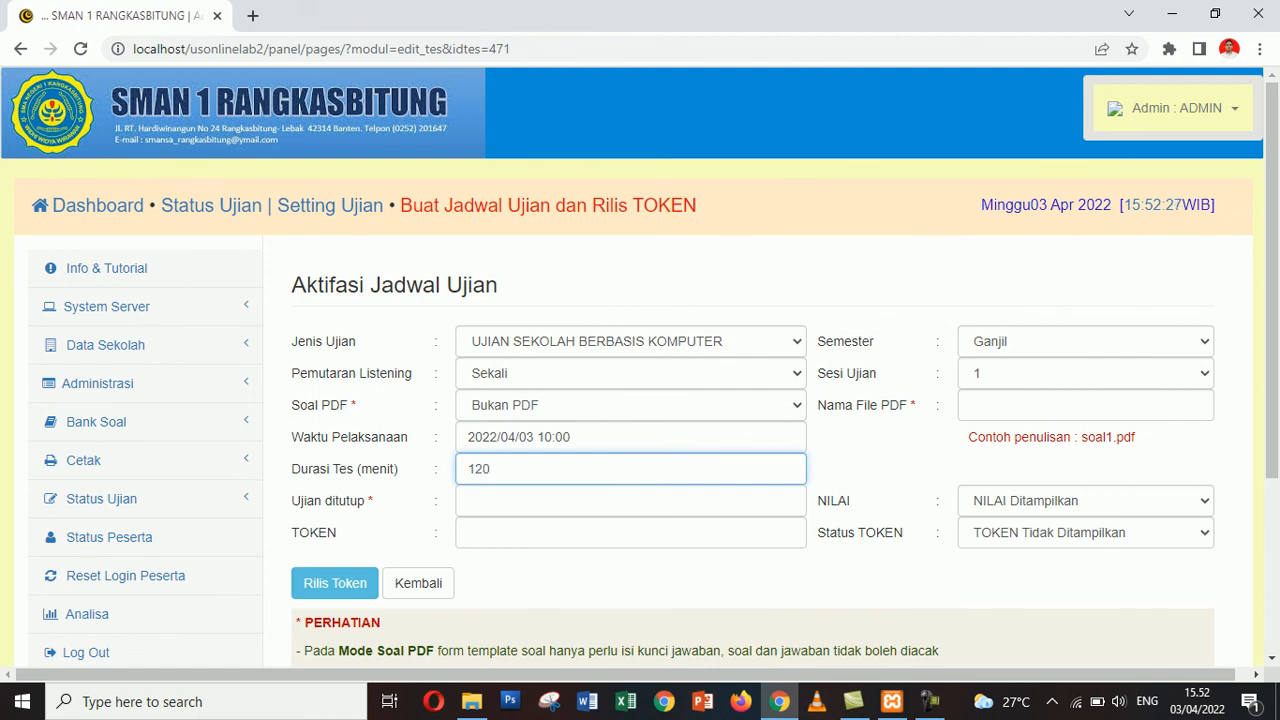
key("Tab")
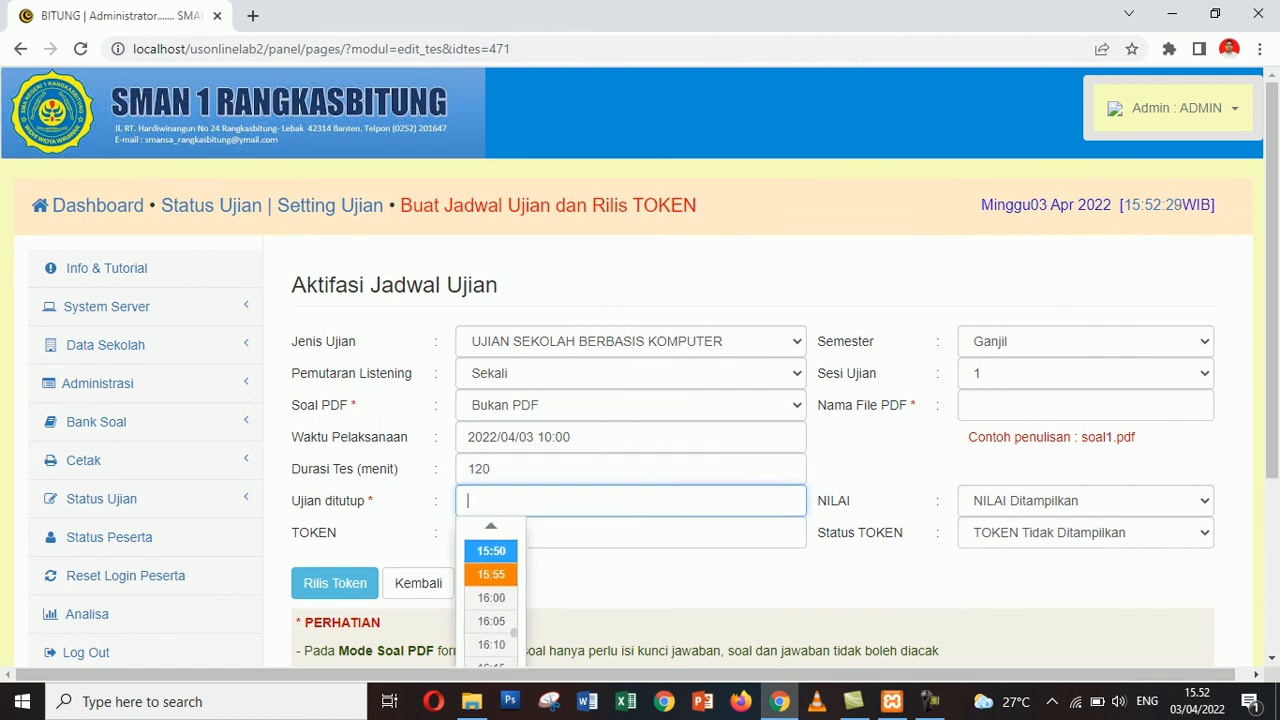
scroll(490, 580, "up", 20)
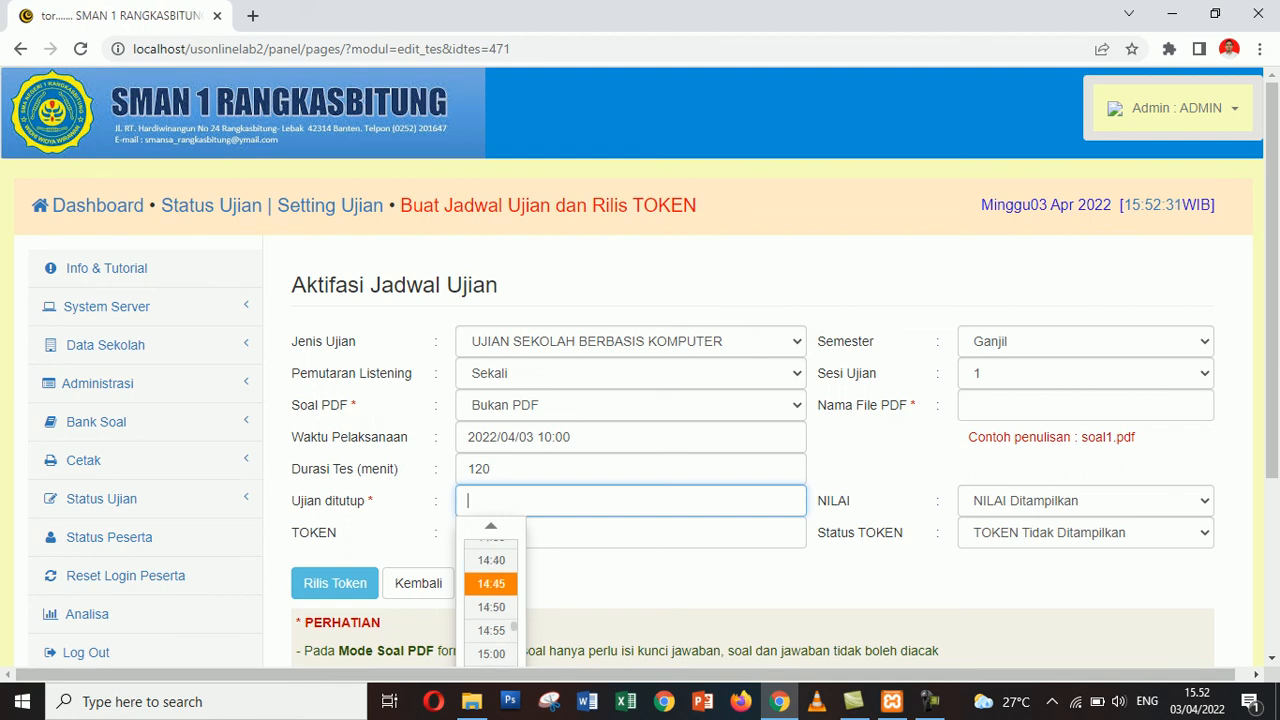
scroll(490, 595, "up", 16)
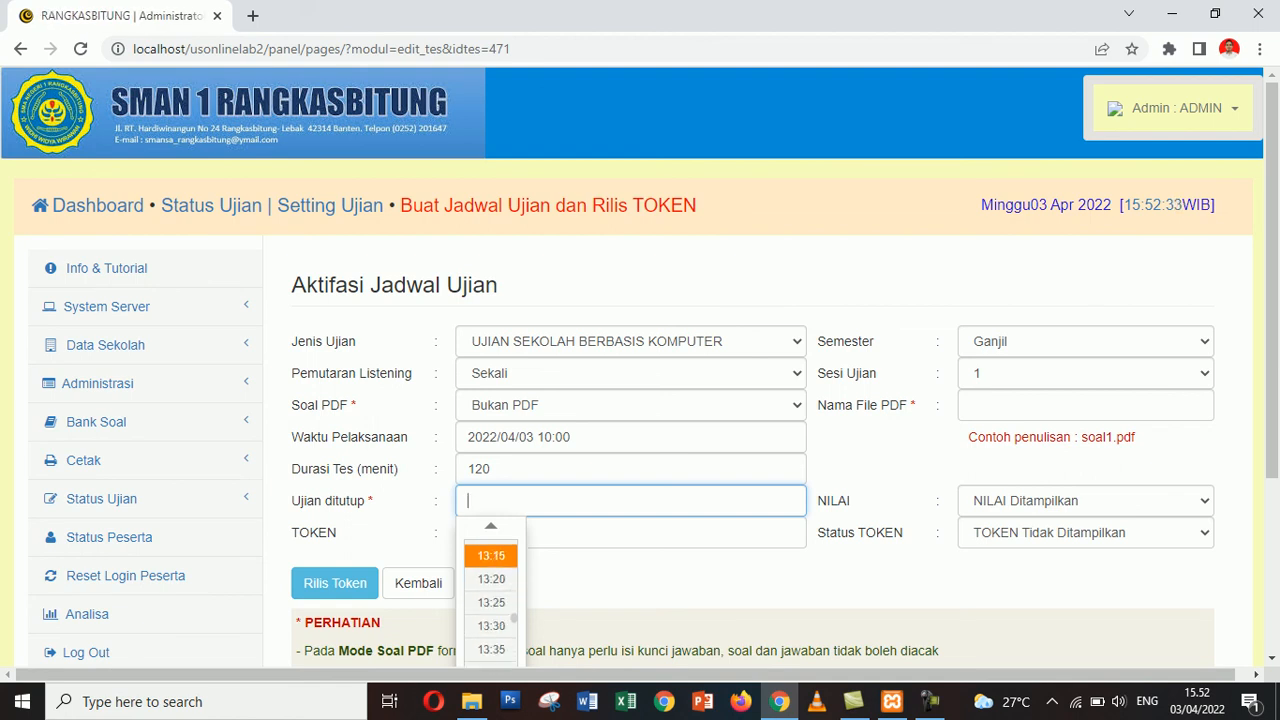
scroll(491, 595, "up", 7)
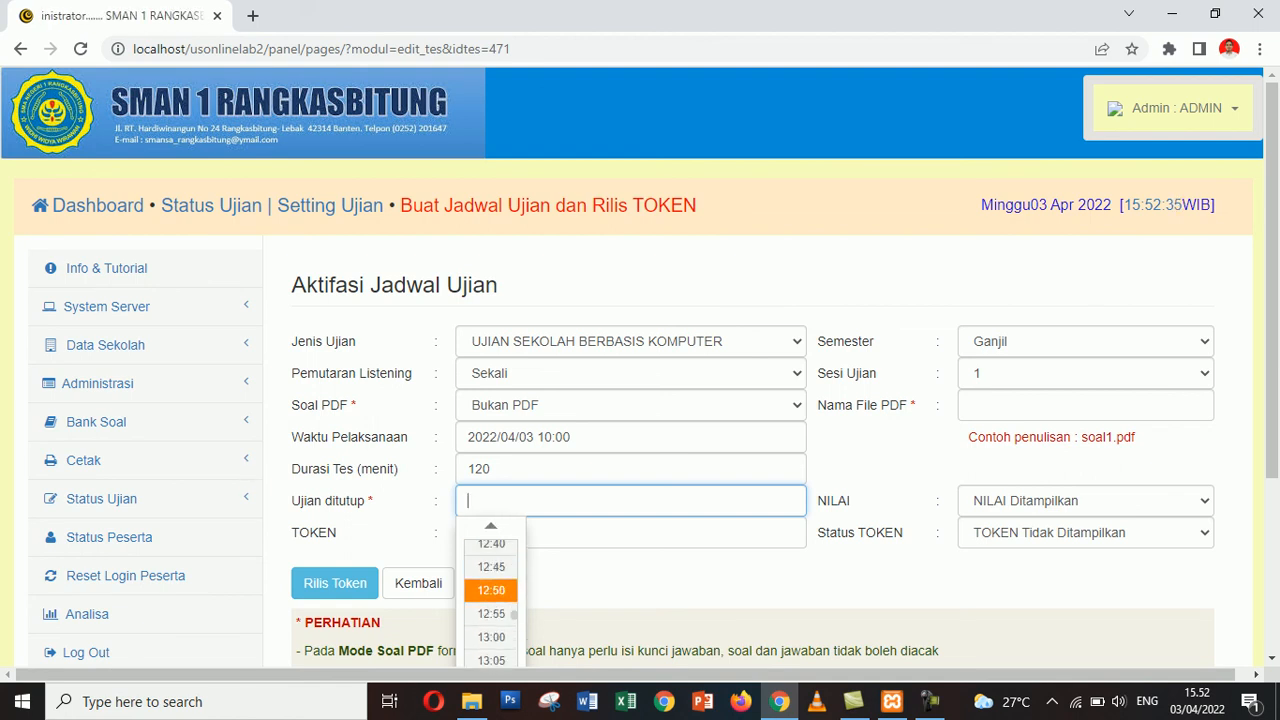
scroll(491, 595, "up", 7)
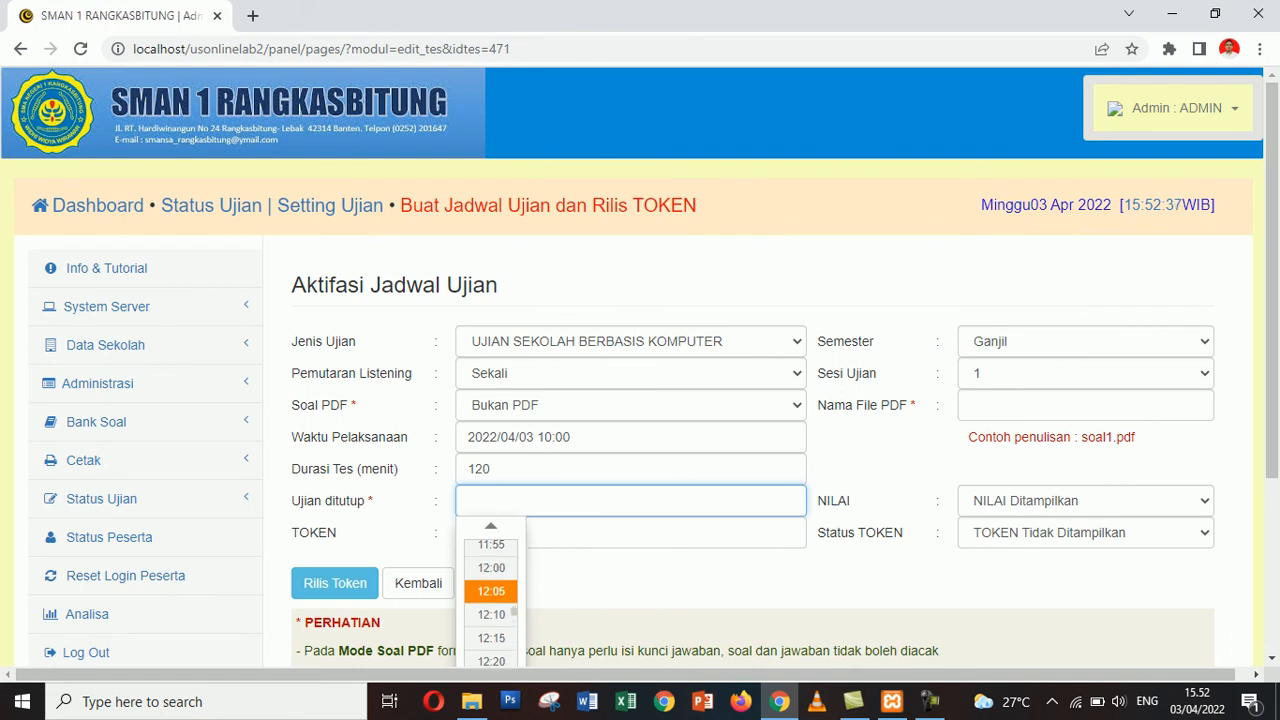
left_click(491, 567)
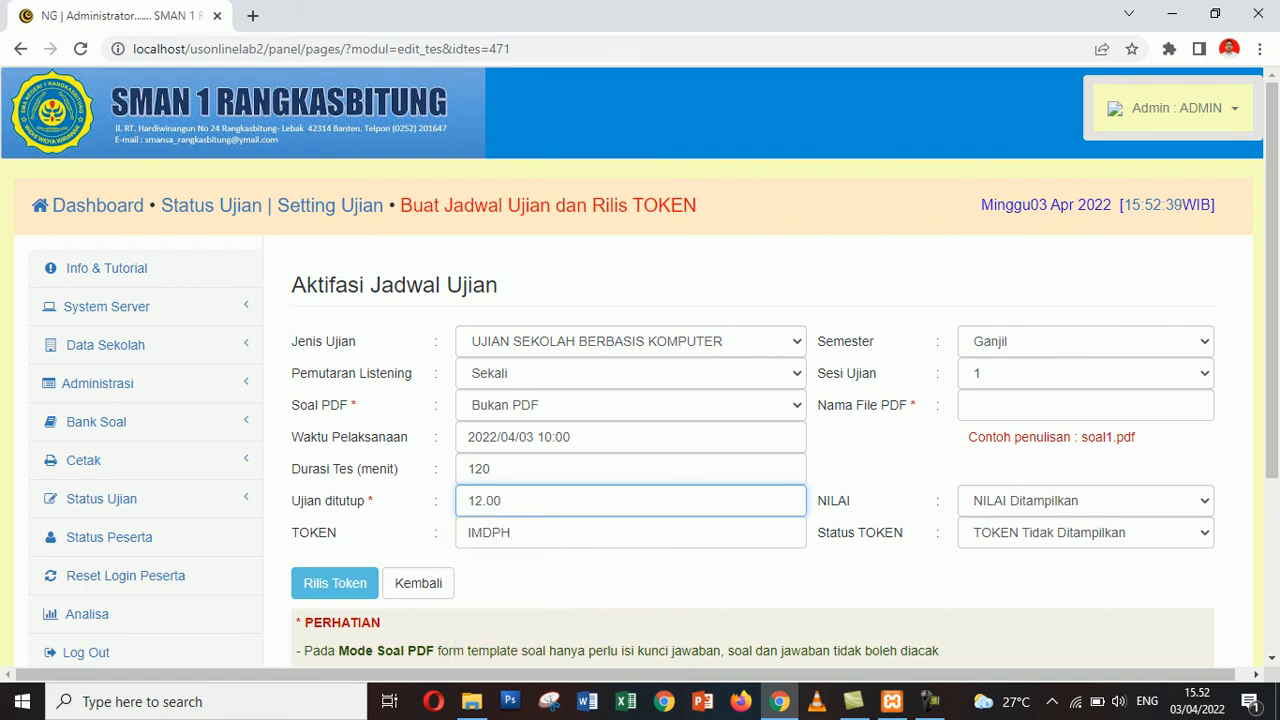
Set the exam's Semester to Genap and its Sesi Ujian to 2
left_click(1085, 341)
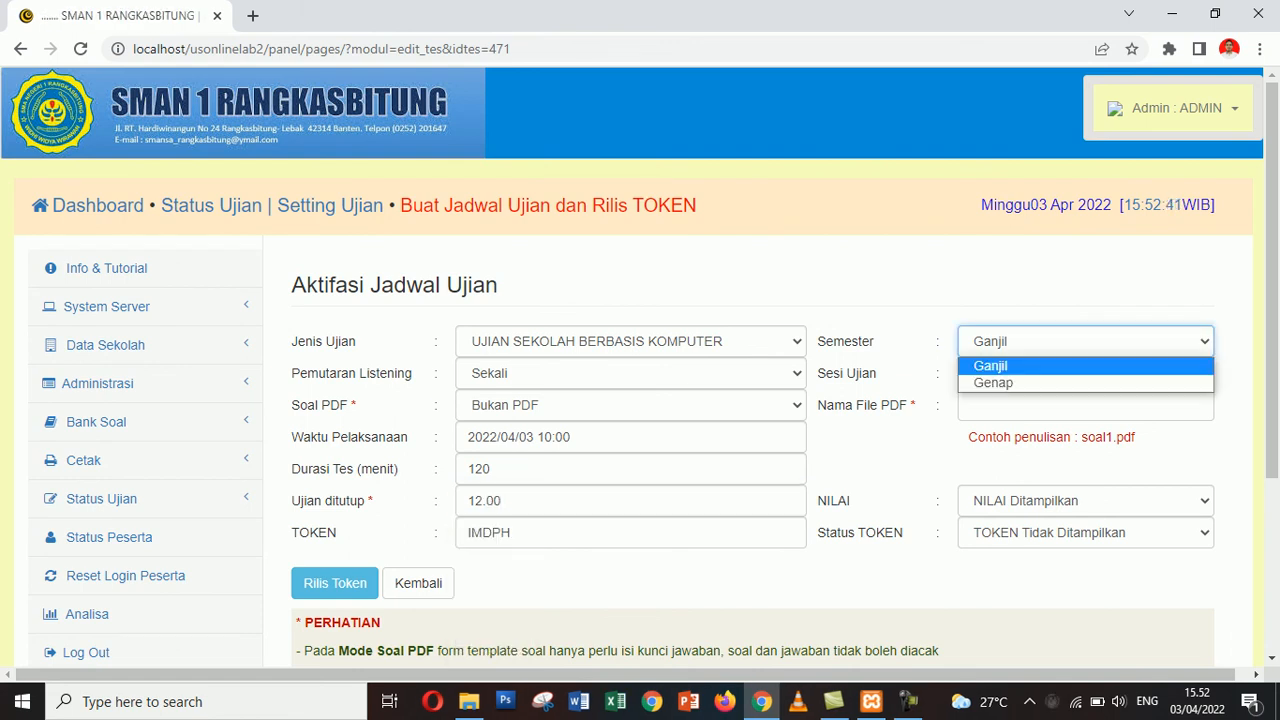
left_click(1060, 383)
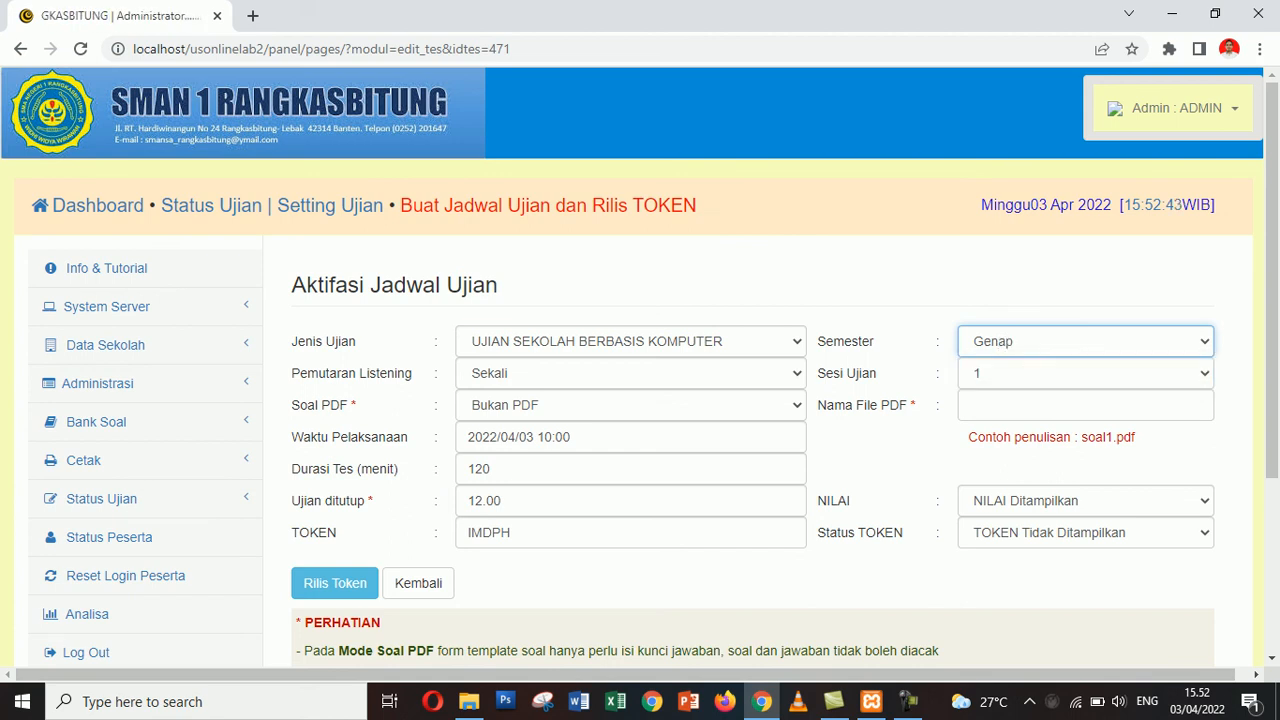
left_click(1070, 373)
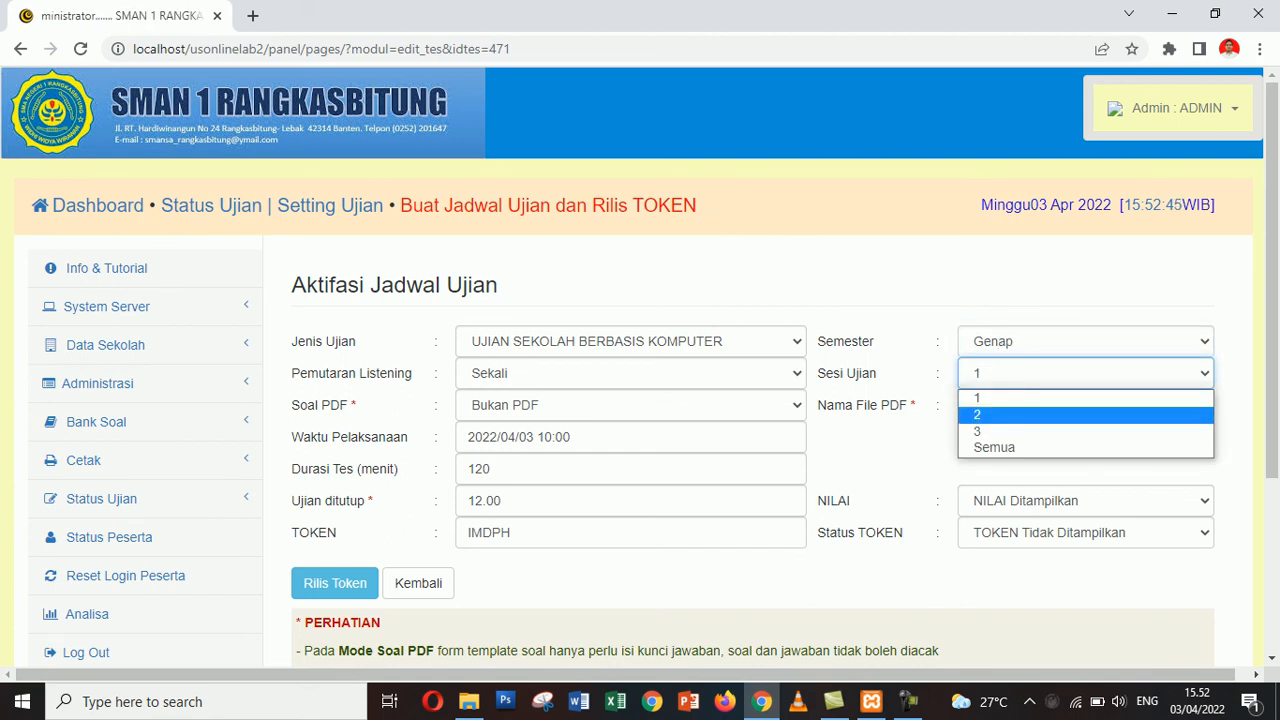
left_click(1085, 414)
Set NILAI to NILAI Tidak Ditampilkan and Status TOKEN to TOKEN Ditampilkan, and release the exam token
left_click(1085, 500)
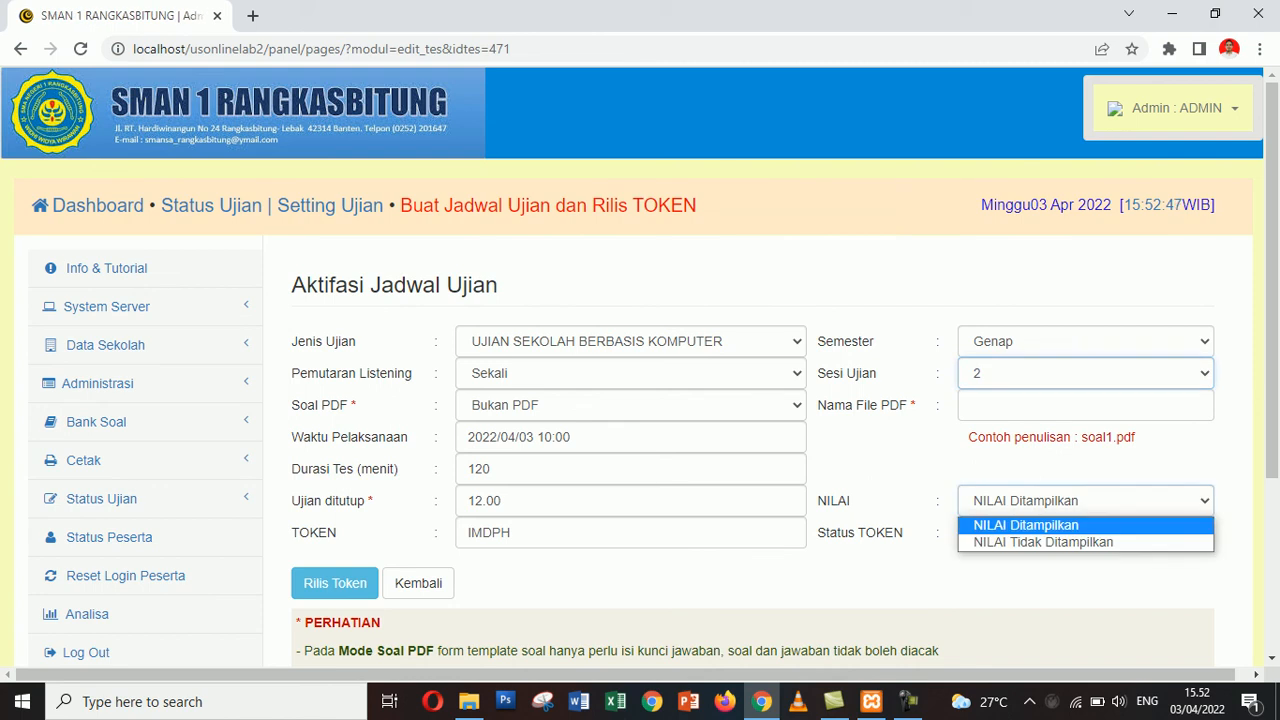
left_click(1060, 540)
left_click(1085, 532)
left_click(1040, 574)
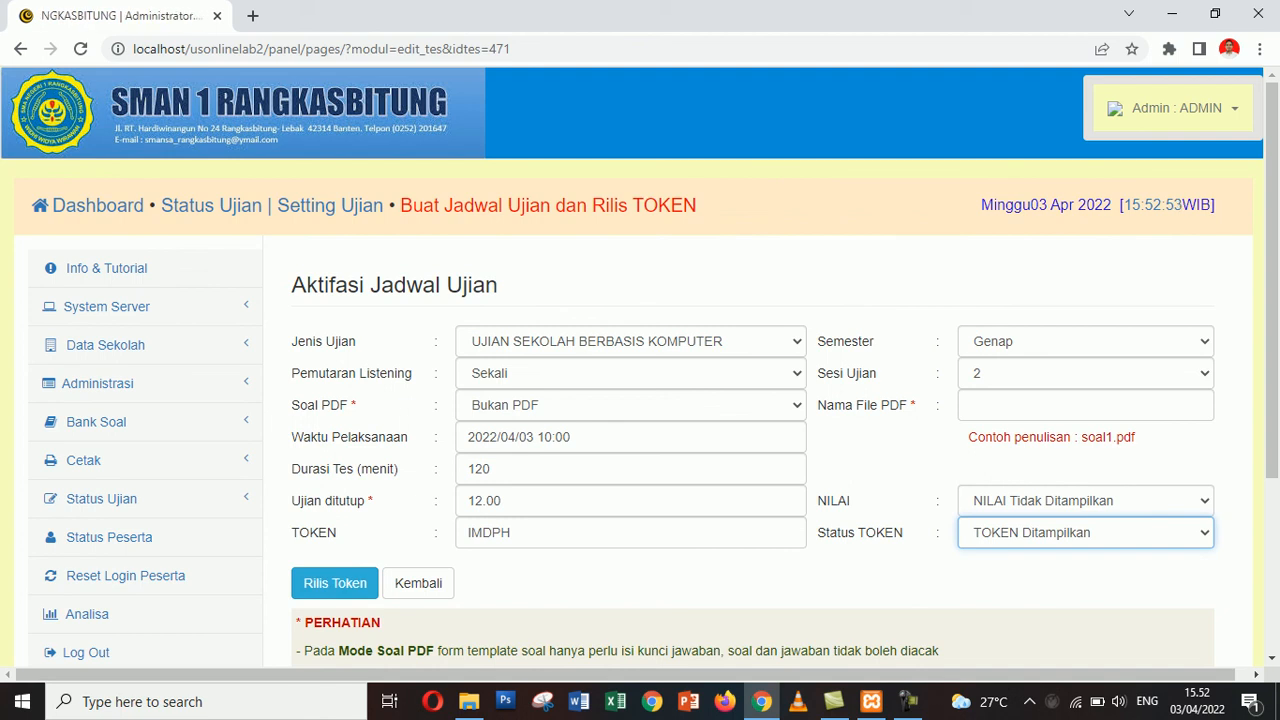
left_click(335, 583)
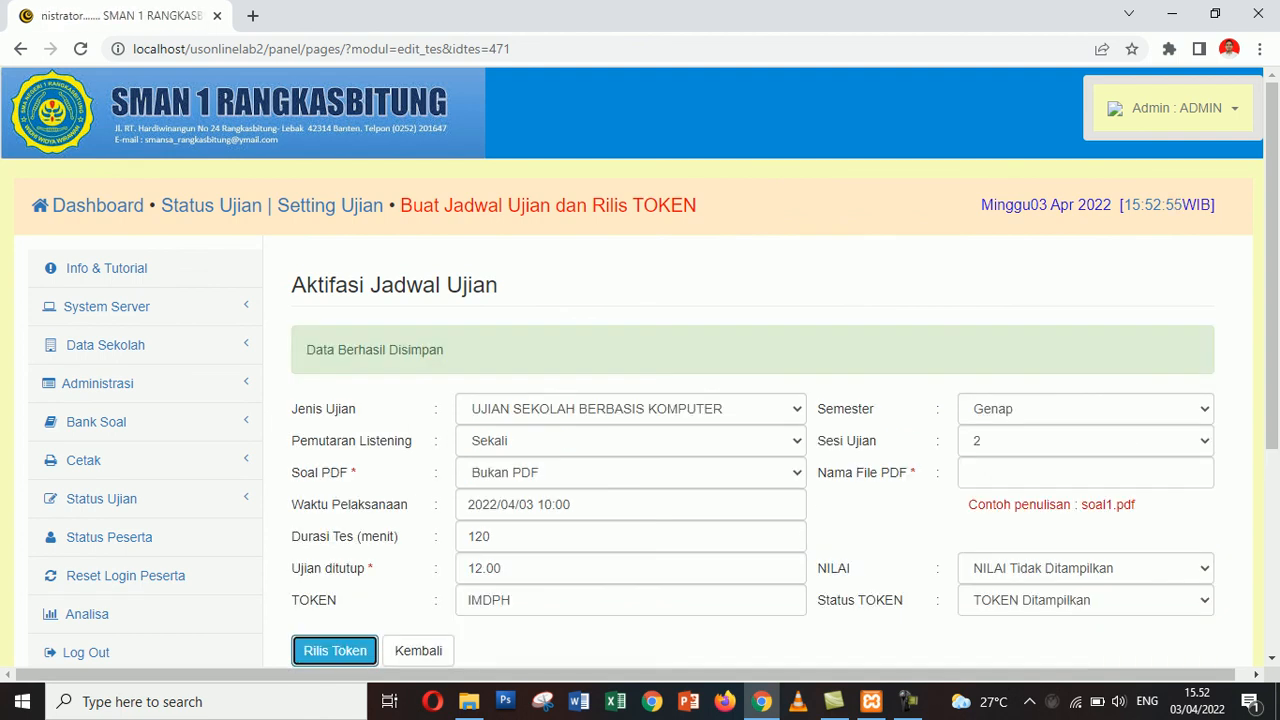
Open the Status Peserta page to check the participants' test status
scroll(640, 400, "down", 1)
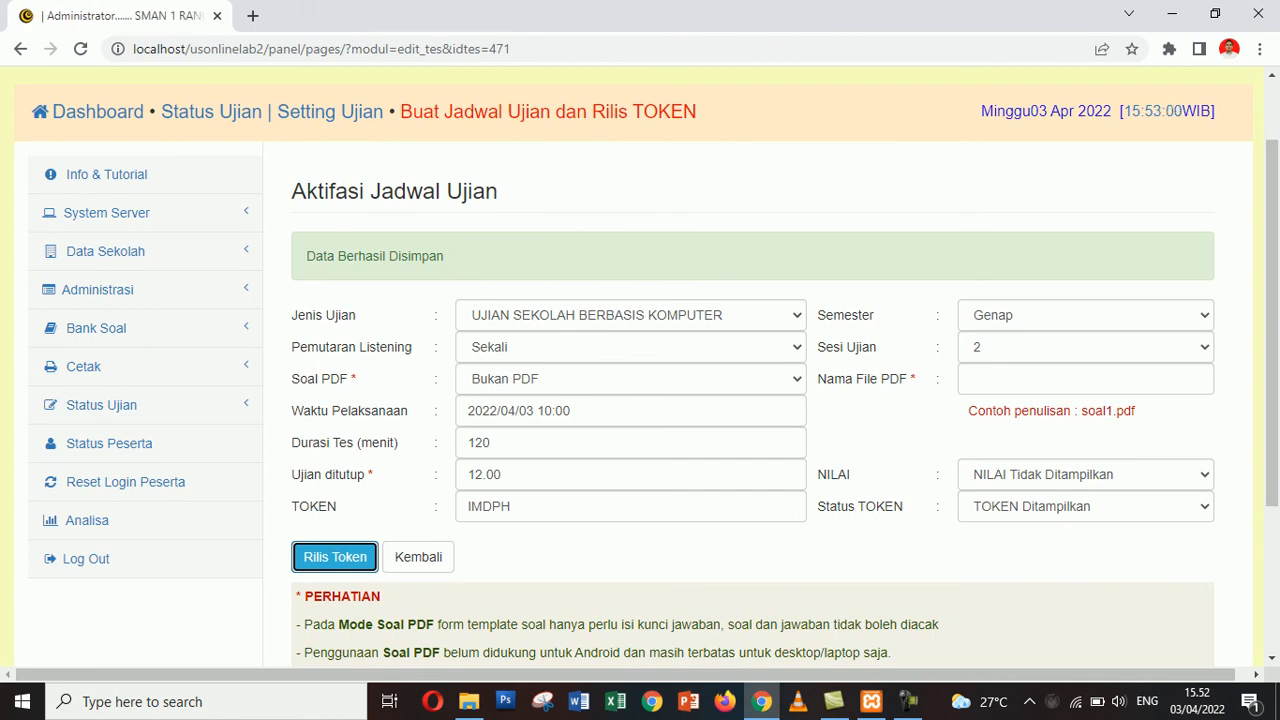
left_click(109, 443)
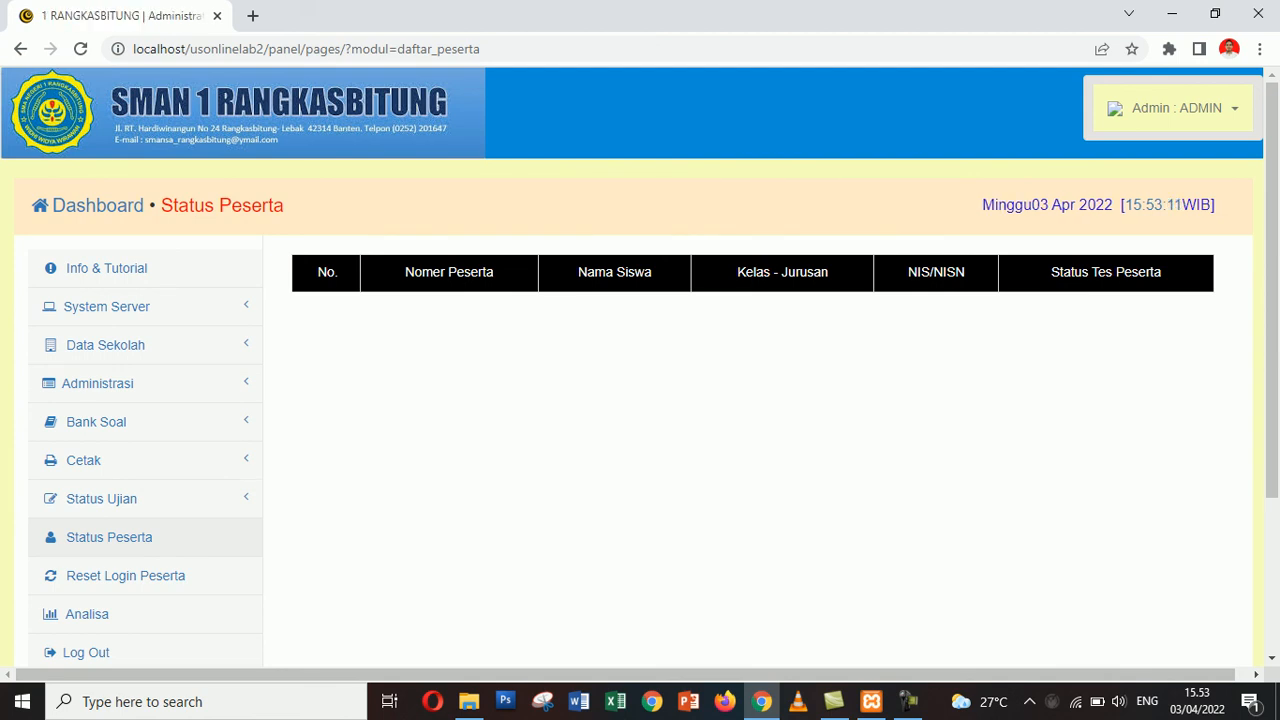
scroll(640, 400, "down", 1)
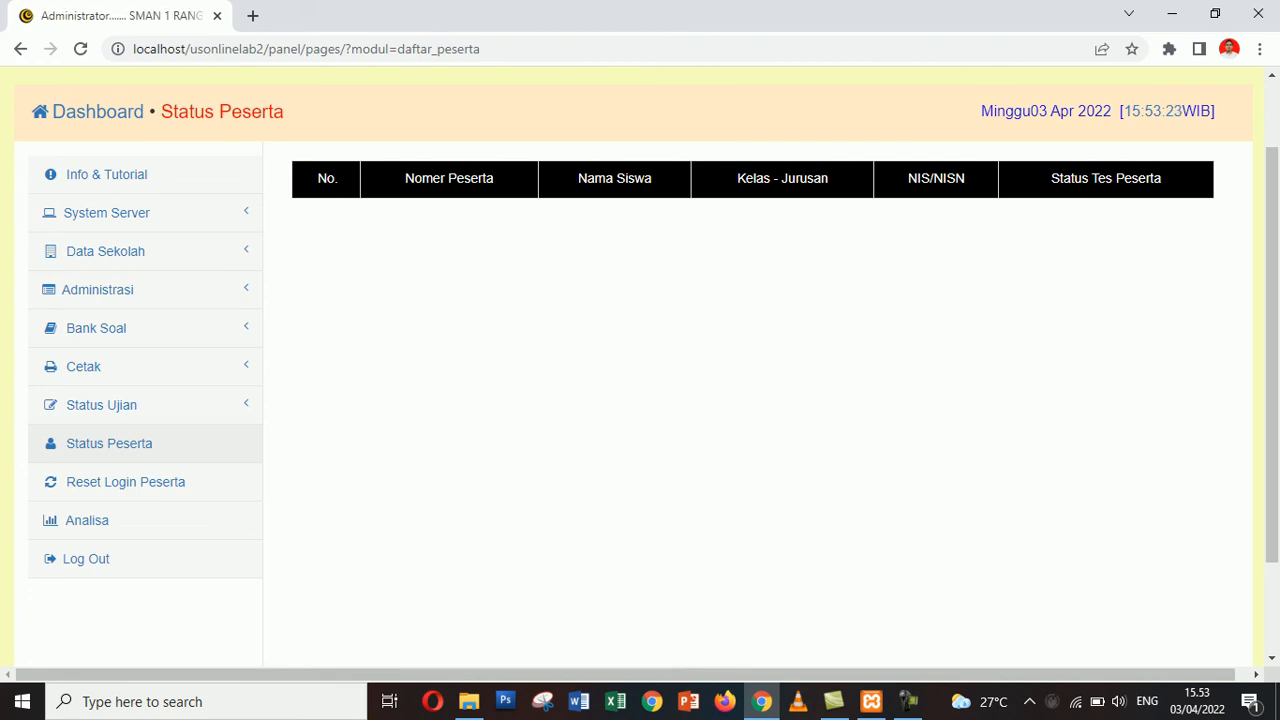
left_click(908, 702)
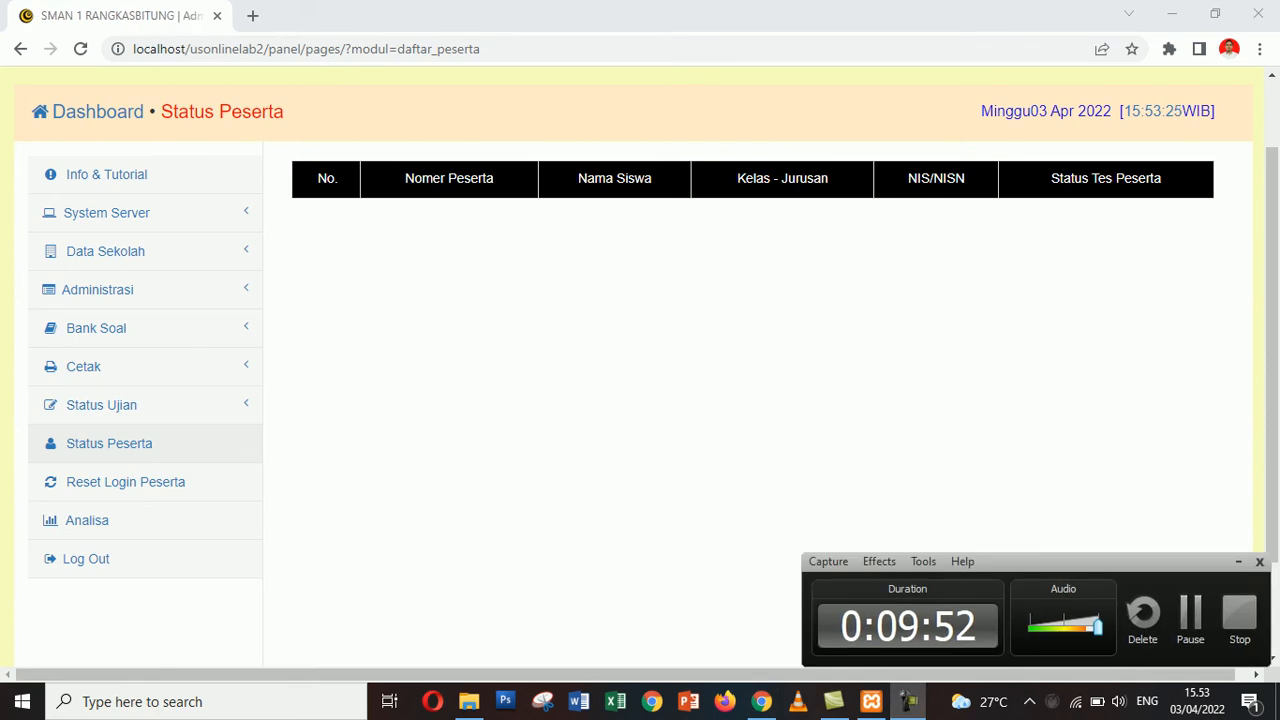